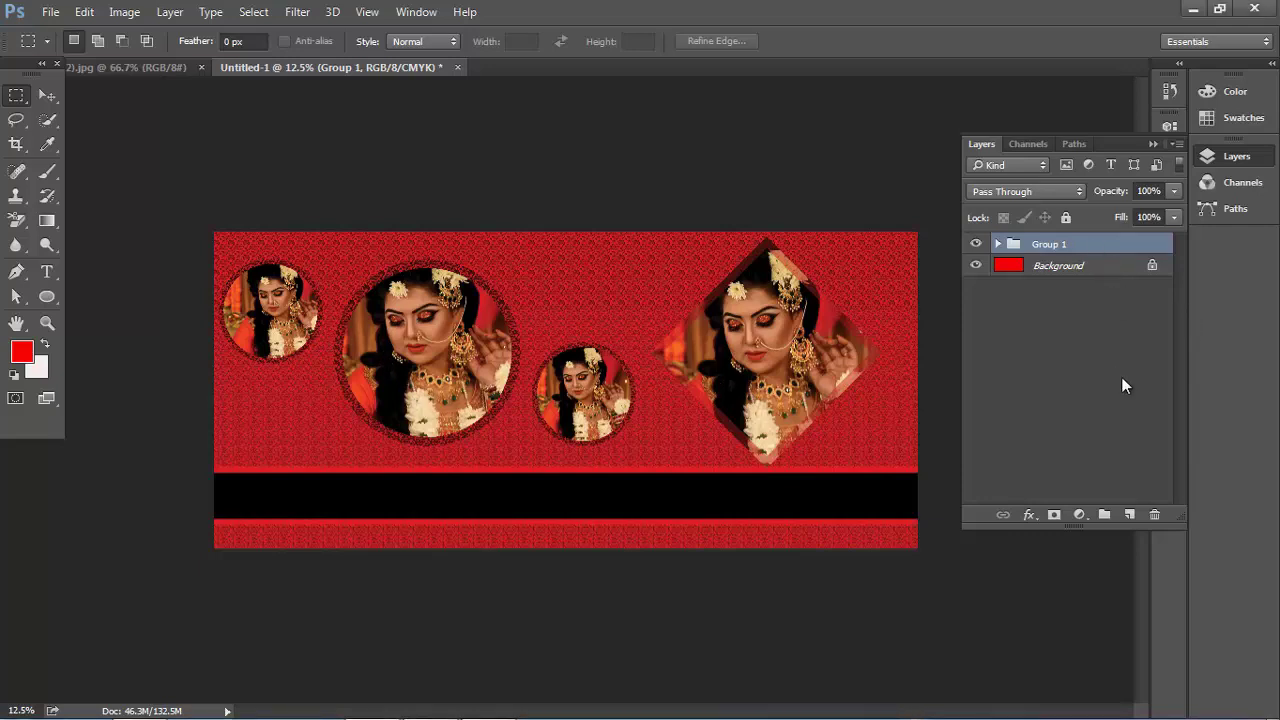
# Delete Group 1, removing the portraits, pattern and stripe to leave the red Background
pyautogui.moveTo(1088, 252); pyautogui.dragTo(1157, 516)
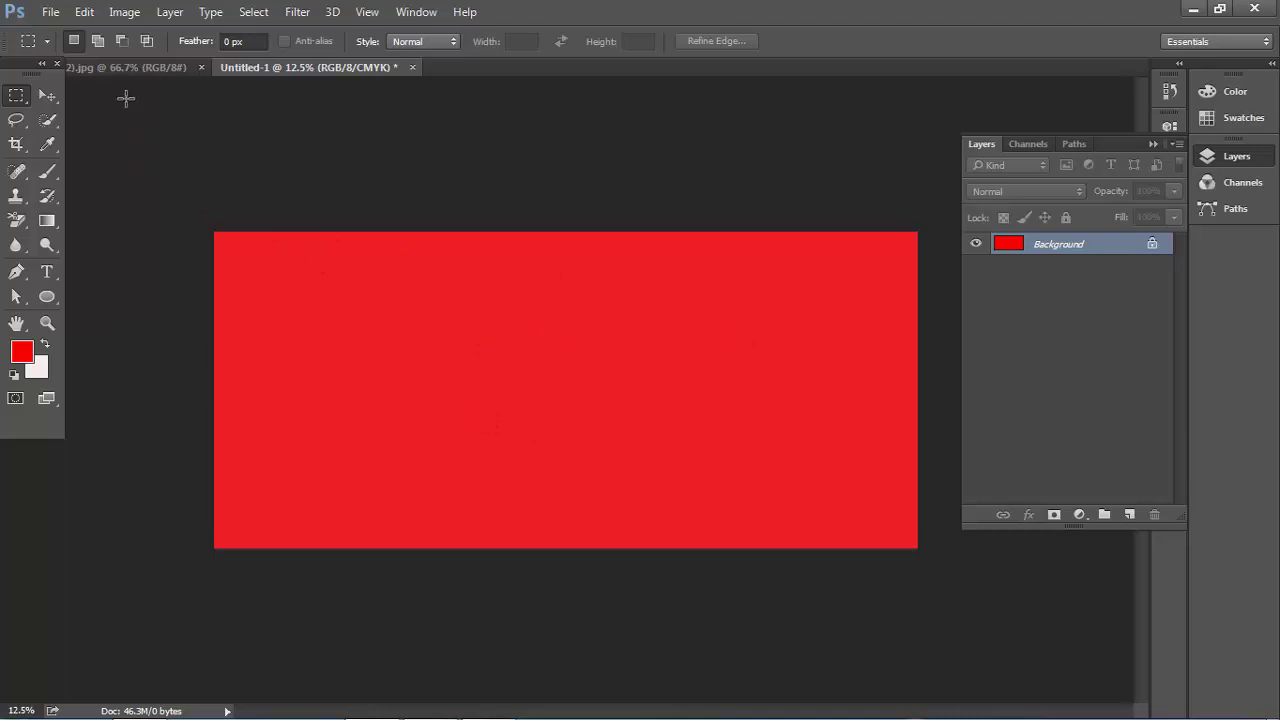
# Add a new layer and fill it with a pattern via Edit > Fill
pyautogui.click(84, 12)
pyautogui.click(633, 150)
pyautogui.click(1129, 514)
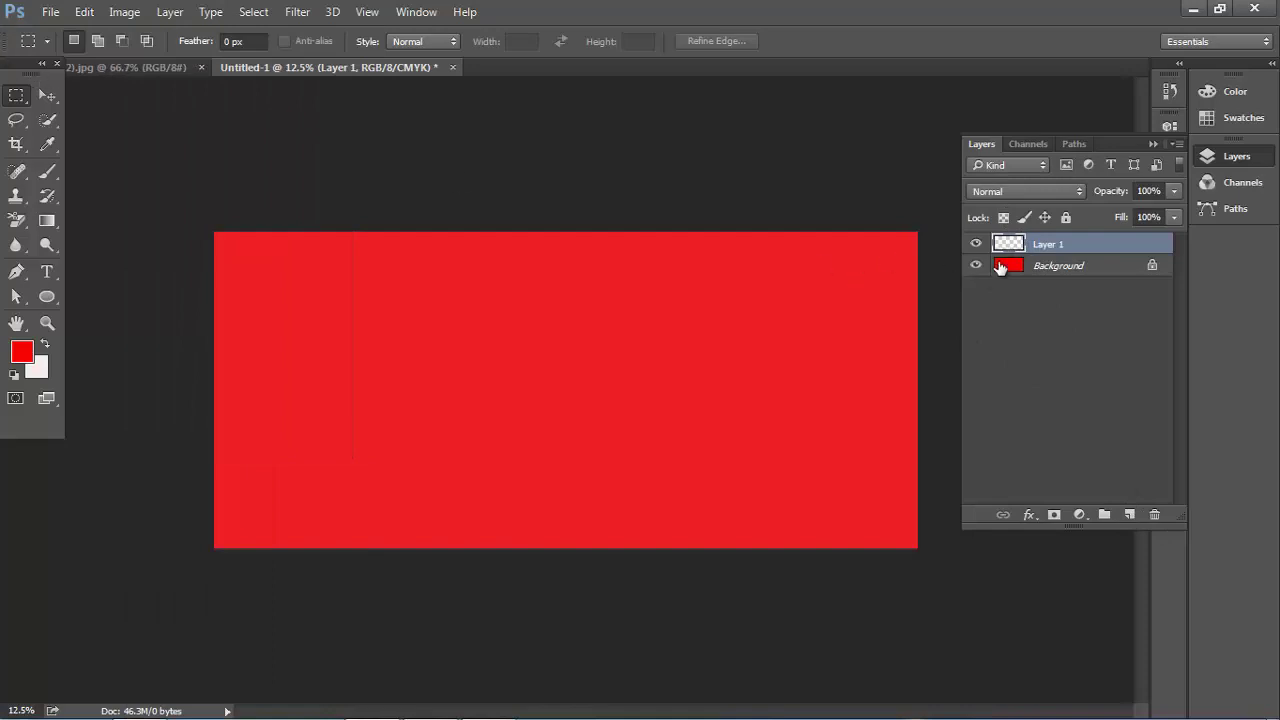
pyautogui.click(84, 14)
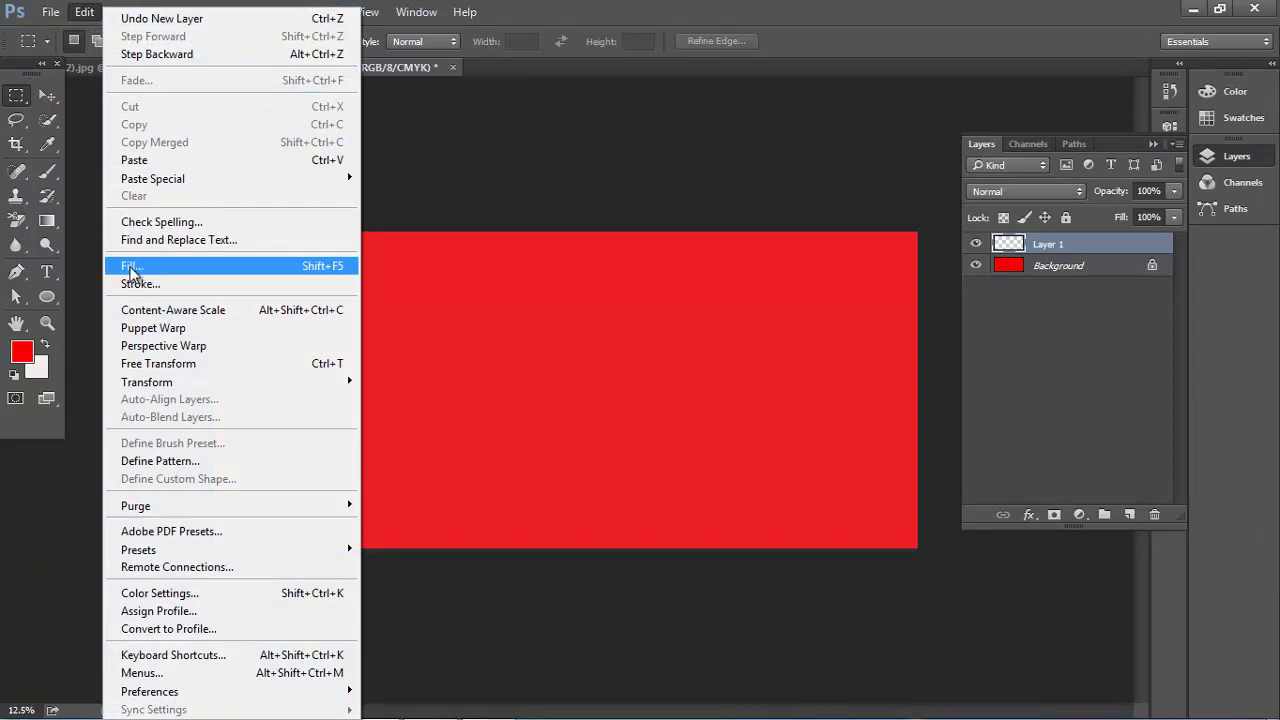
pyautogui.click(130, 266)
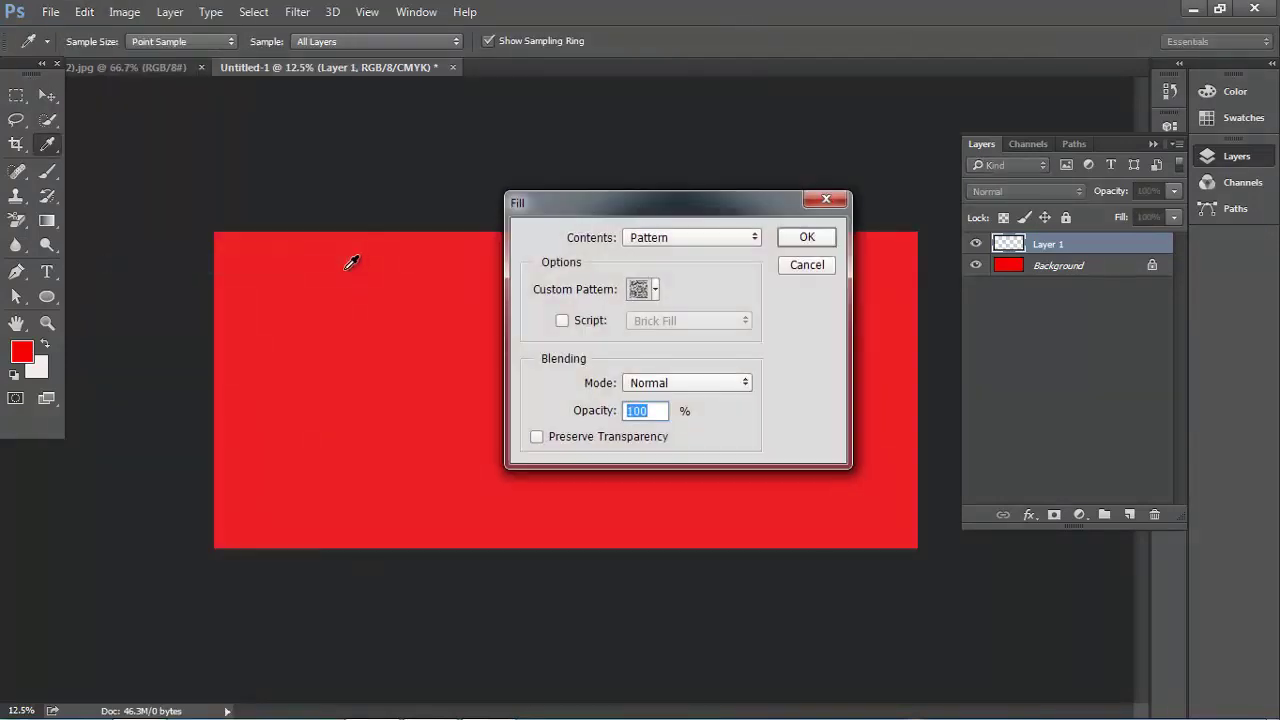
pyautogui.click(645, 241)
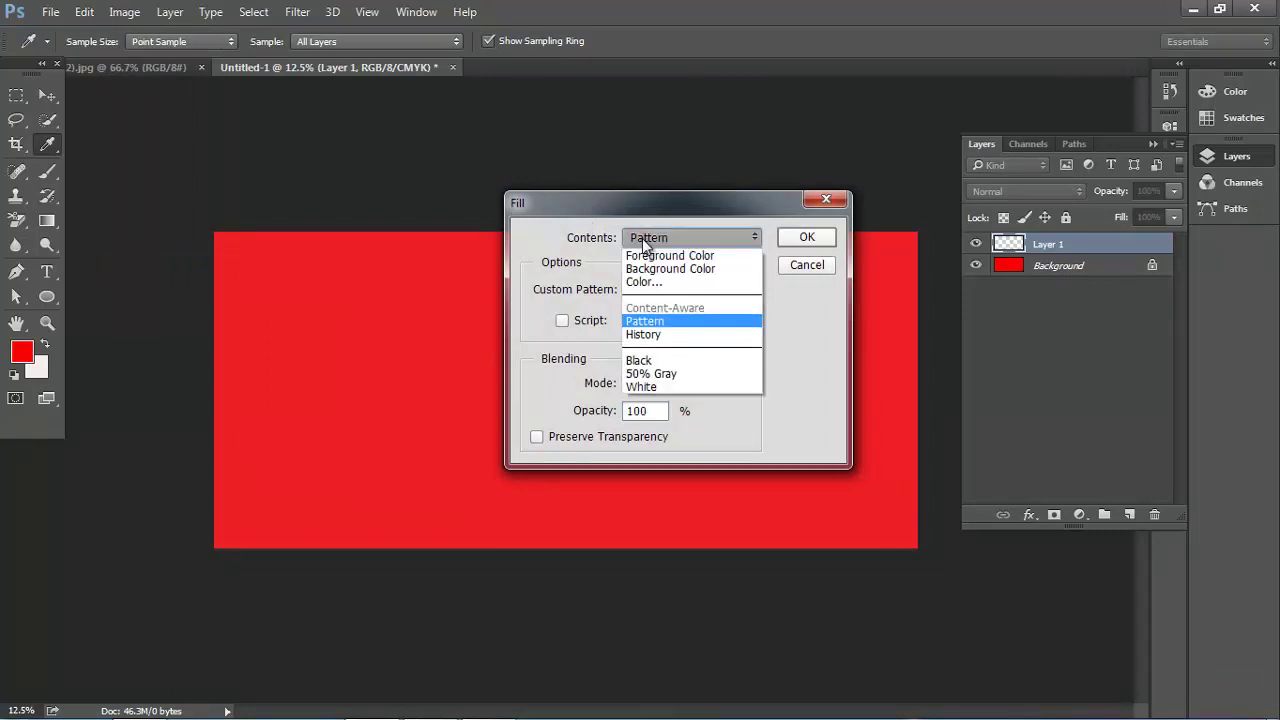
pyautogui.click(645, 321)
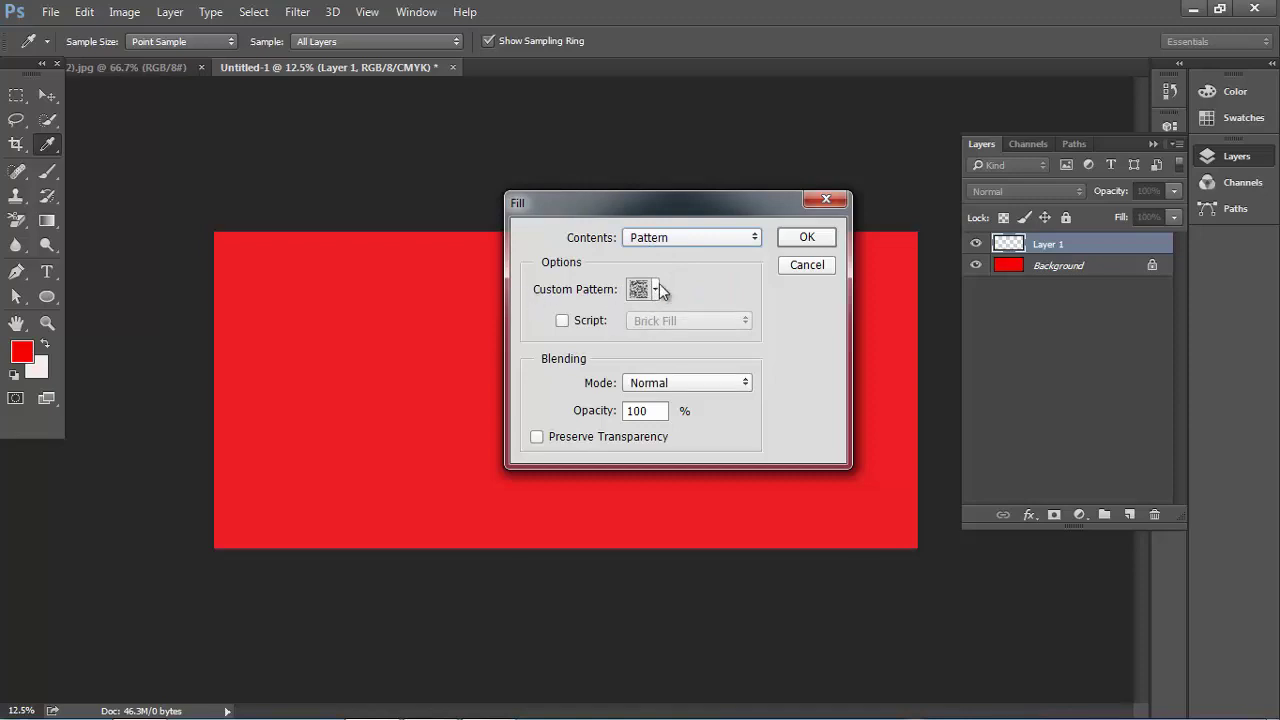
pyautogui.click(657, 289)
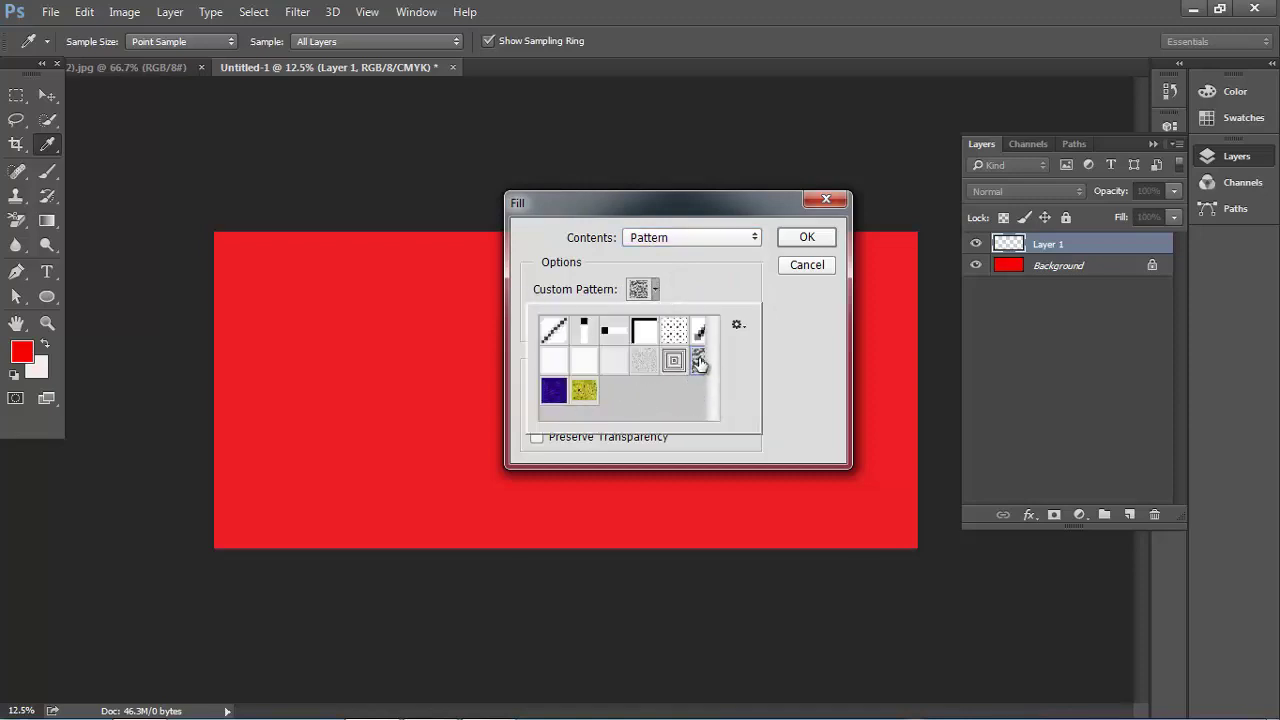
pyautogui.click(806, 240)
# Set the pattern layer to Multiply blending at 81% opacity
pyautogui.press('m')
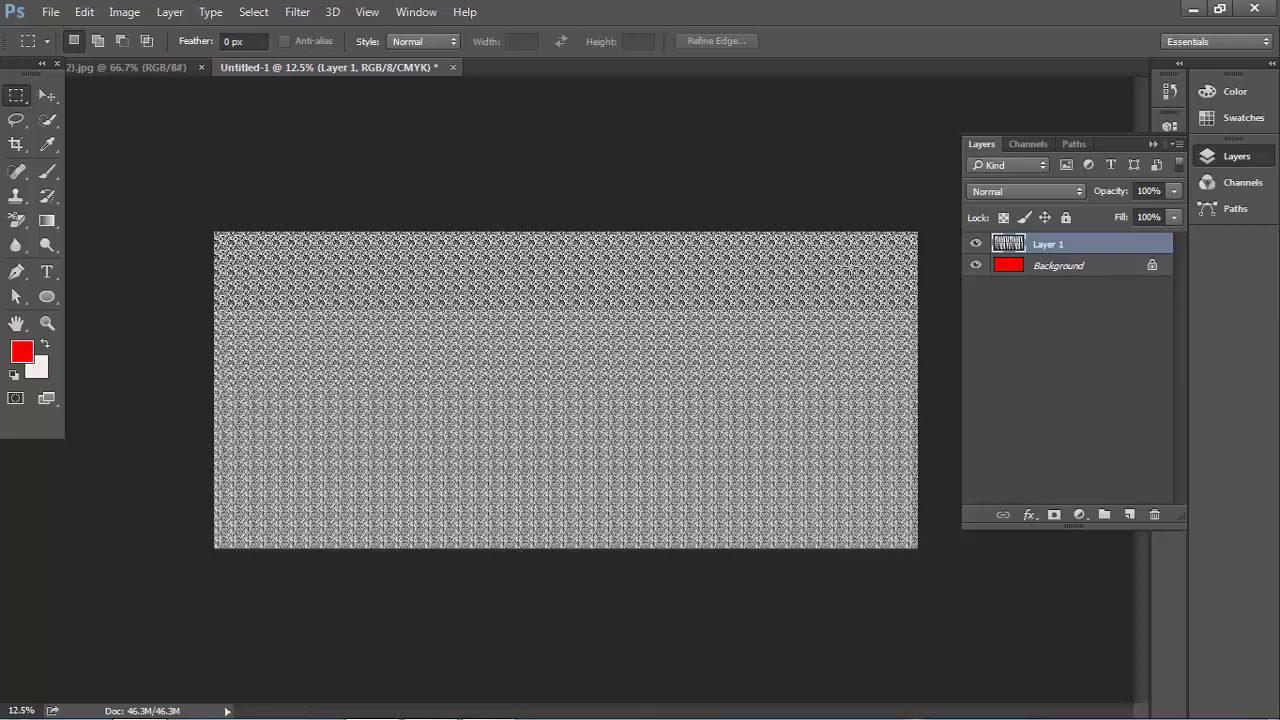
pyautogui.click(999, 189)
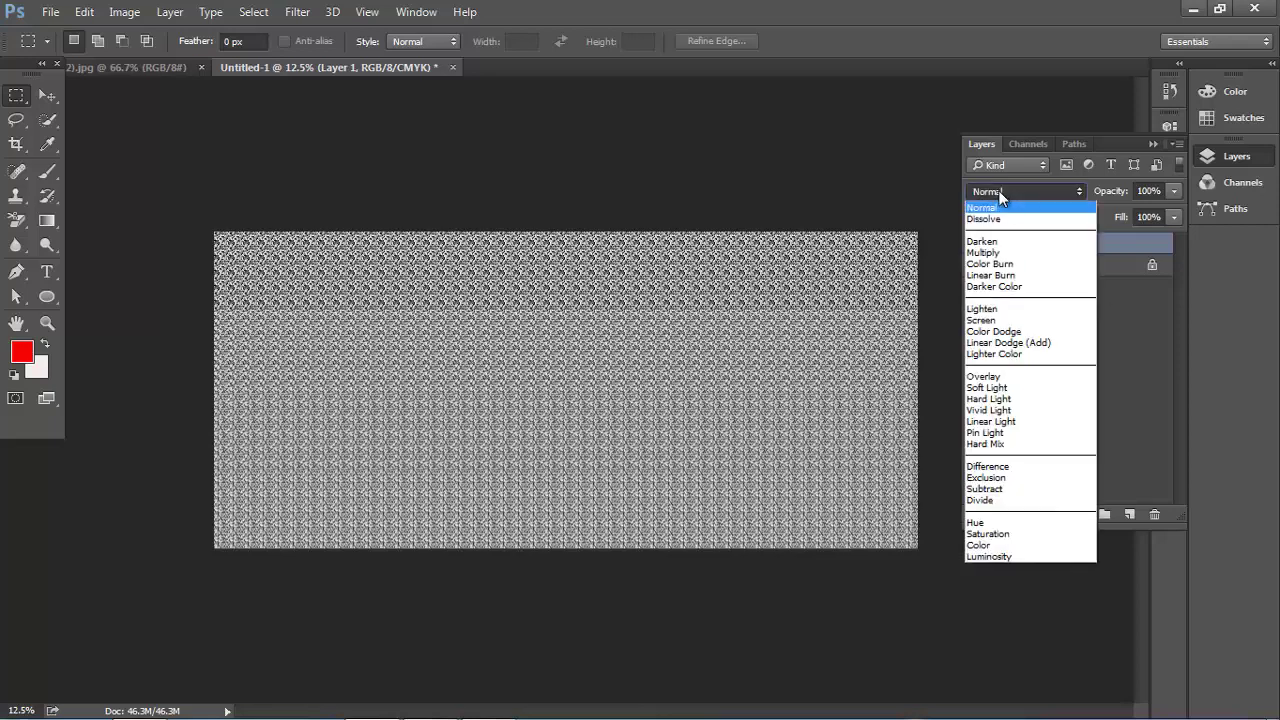
pyautogui.click(1007, 252)
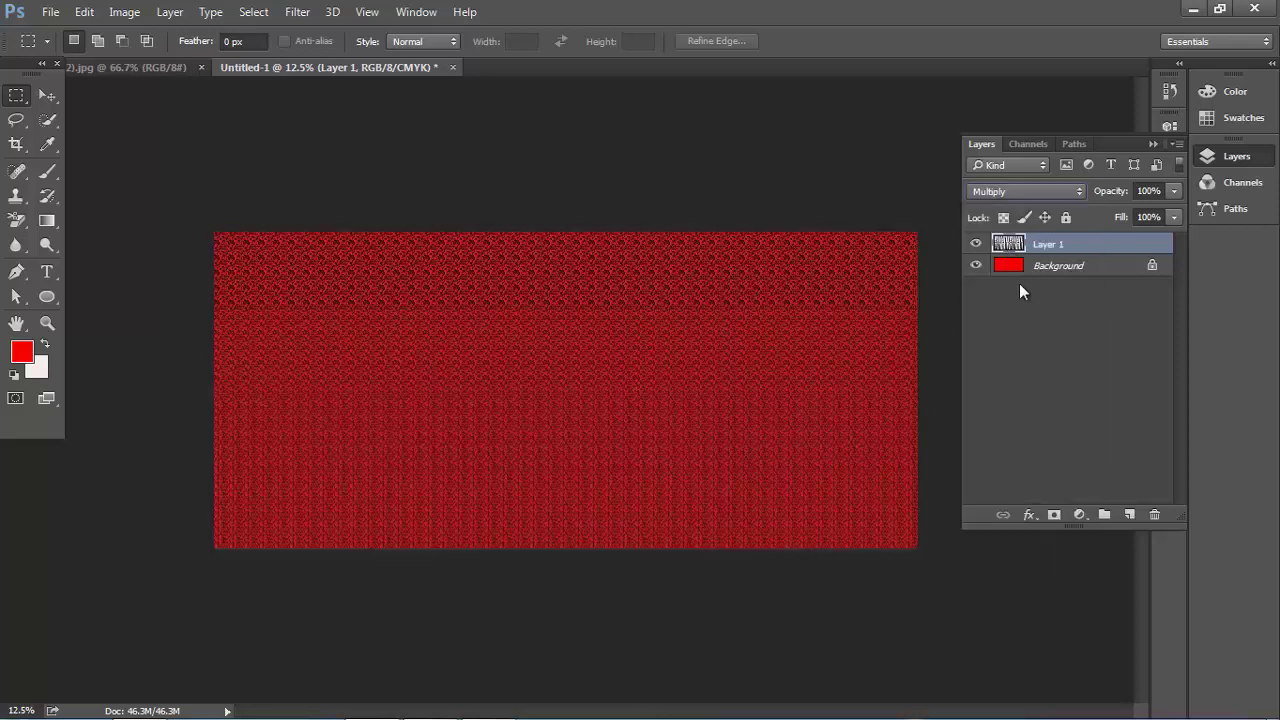
pyautogui.click(1173, 191)
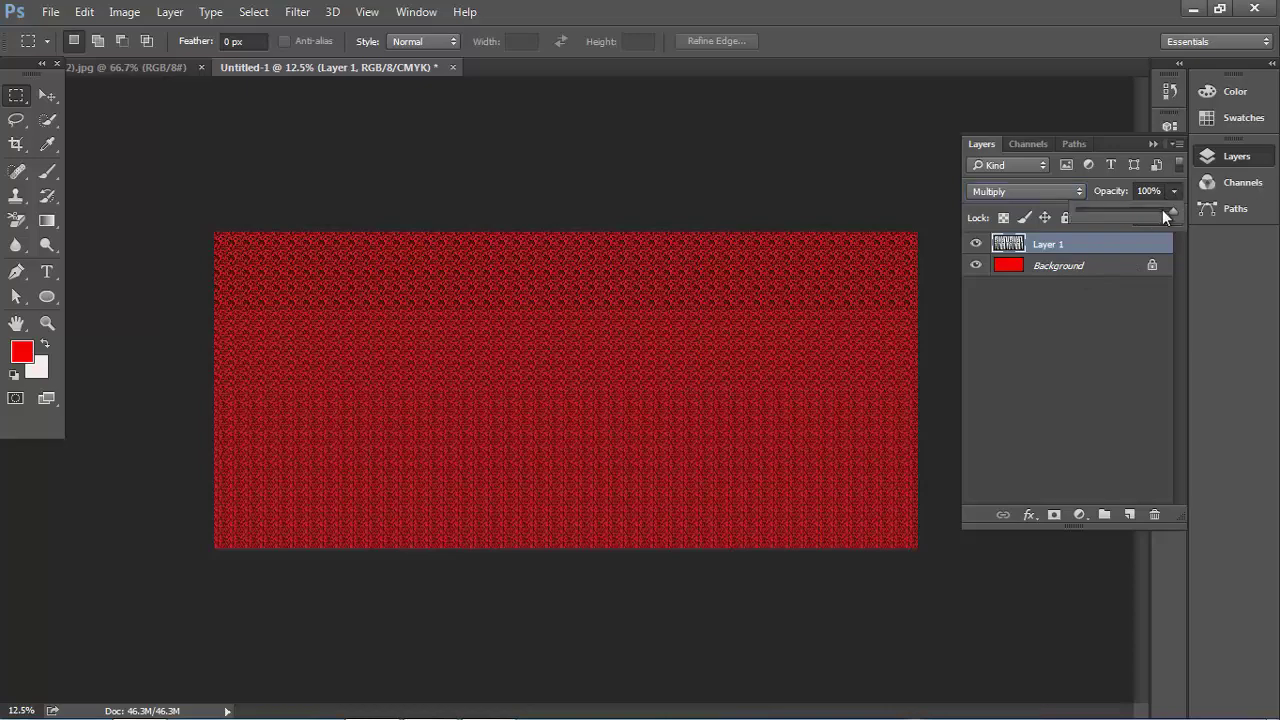
pyautogui.click(905, 45)
pyautogui.hotkey('ctrl', '+')
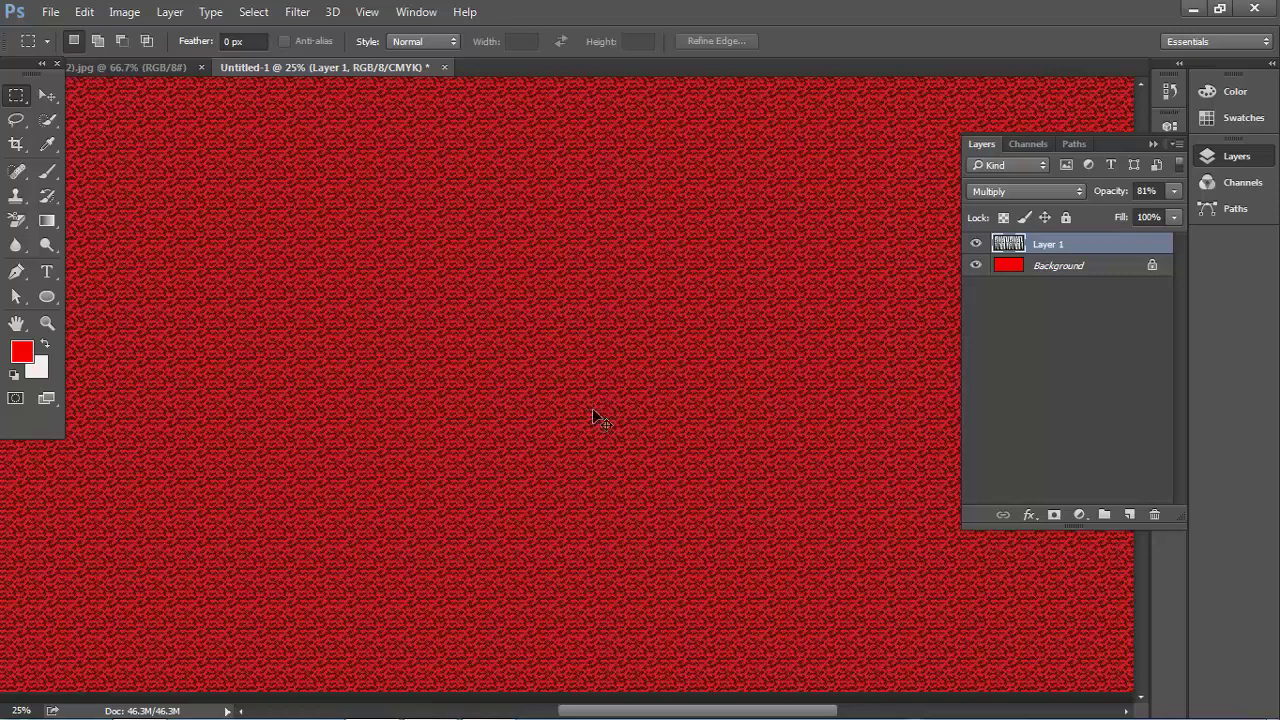
pyautogui.hotkey('ctrl', '-')
pyautogui.hotkey('ctrl', '-')
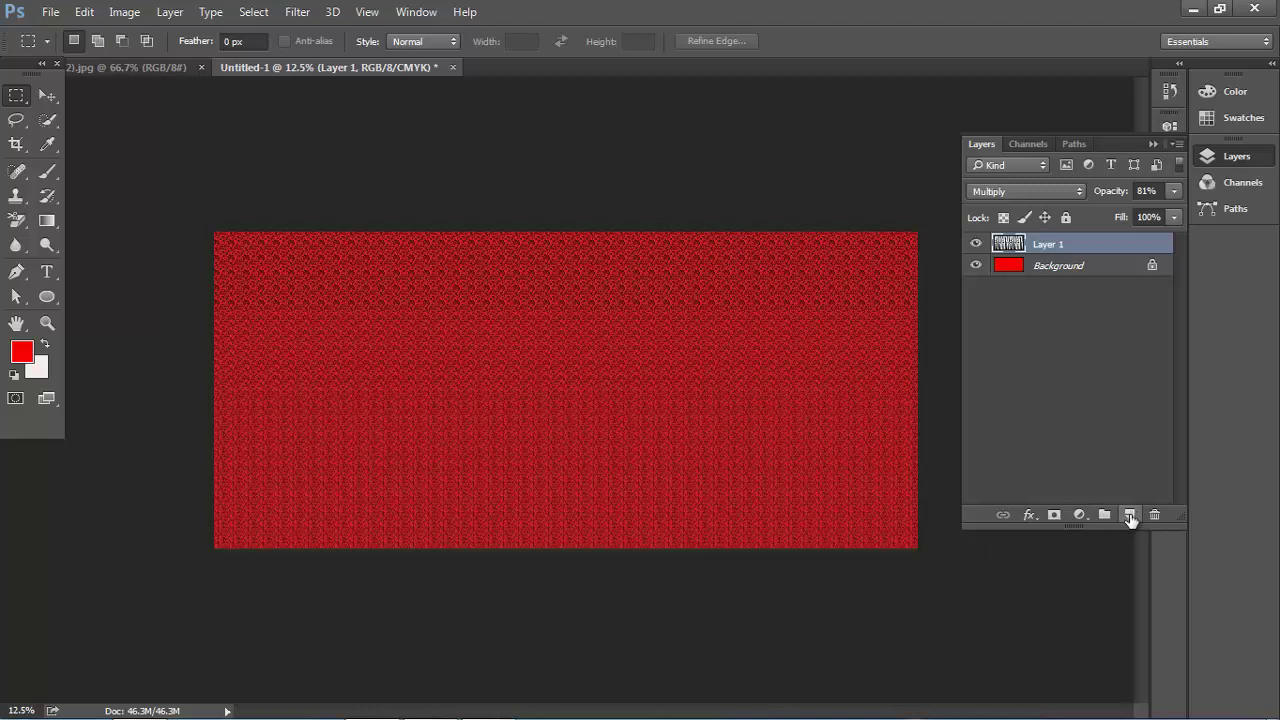
# On a new layer, make a wide rectangular selection across the lower canvas
pyautogui.click(1130, 514)
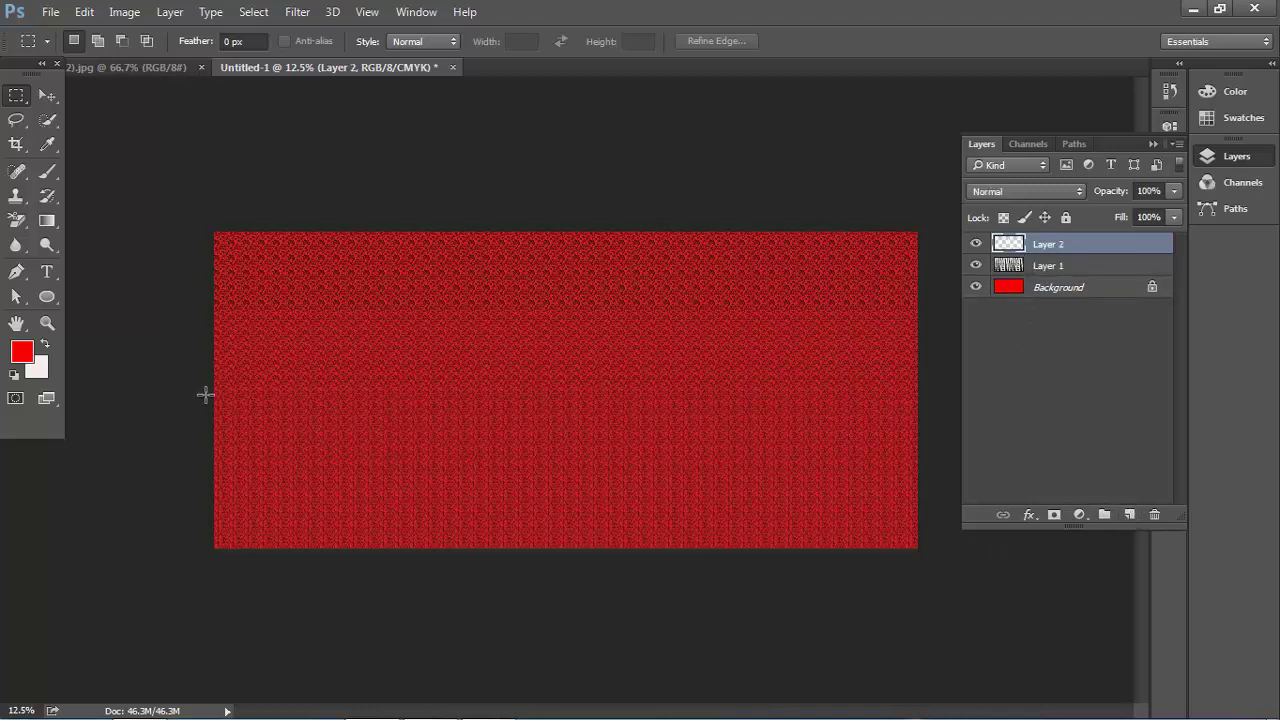
pyautogui.rightClick(16, 94)
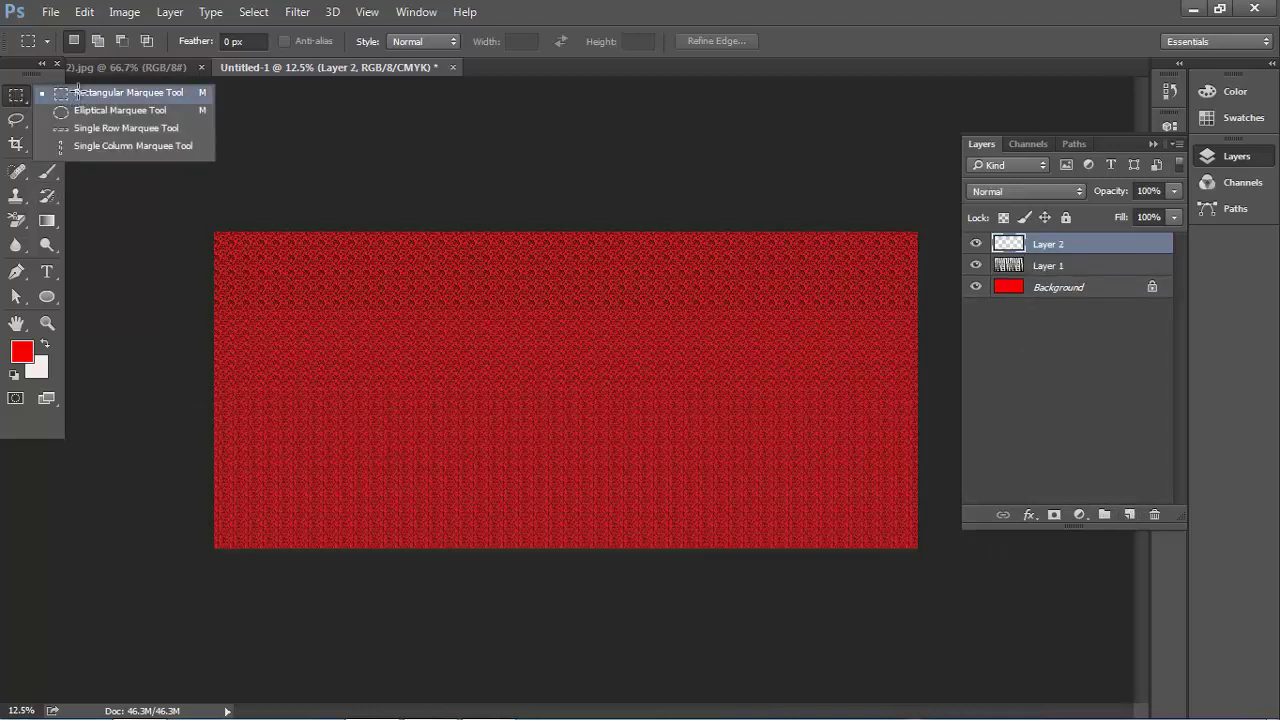
pyautogui.click(80, 93)
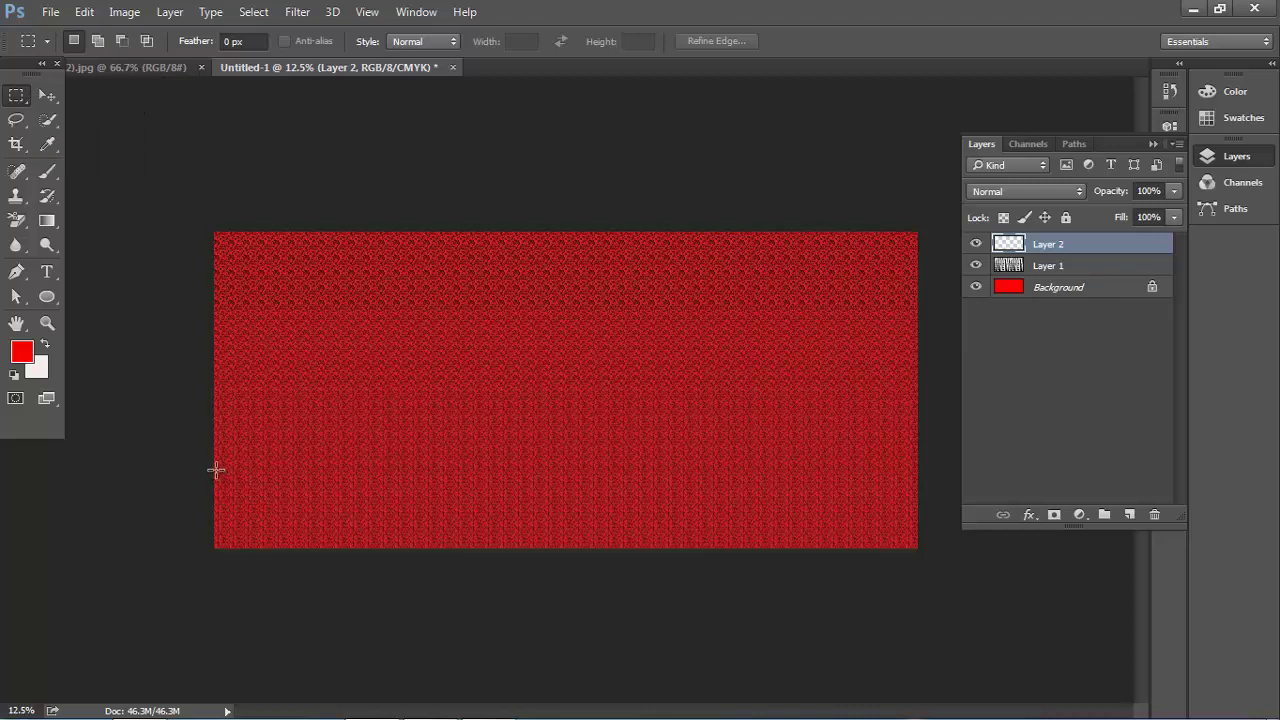
pyautogui.moveTo(216, 469); pyautogui.dragTo(930, 522)
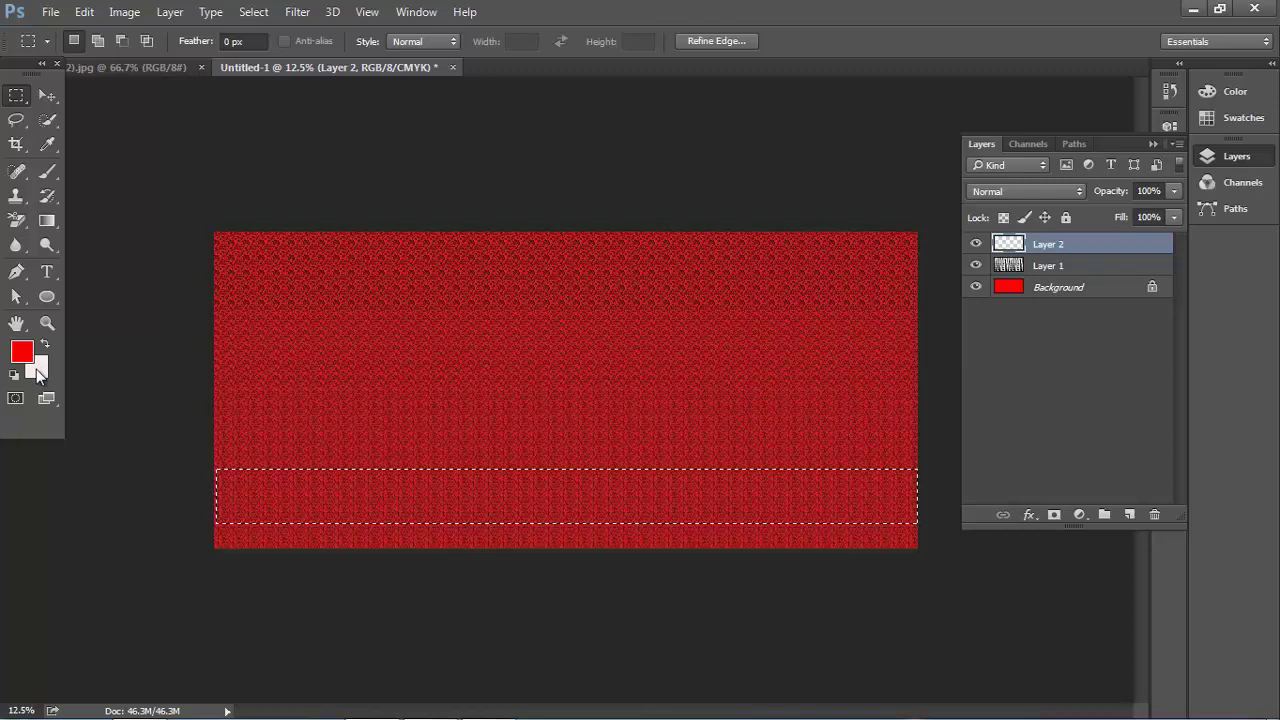
# Fill the selected band with background colour f7f0f0 and deselect
pyautogui.click(38, 372)
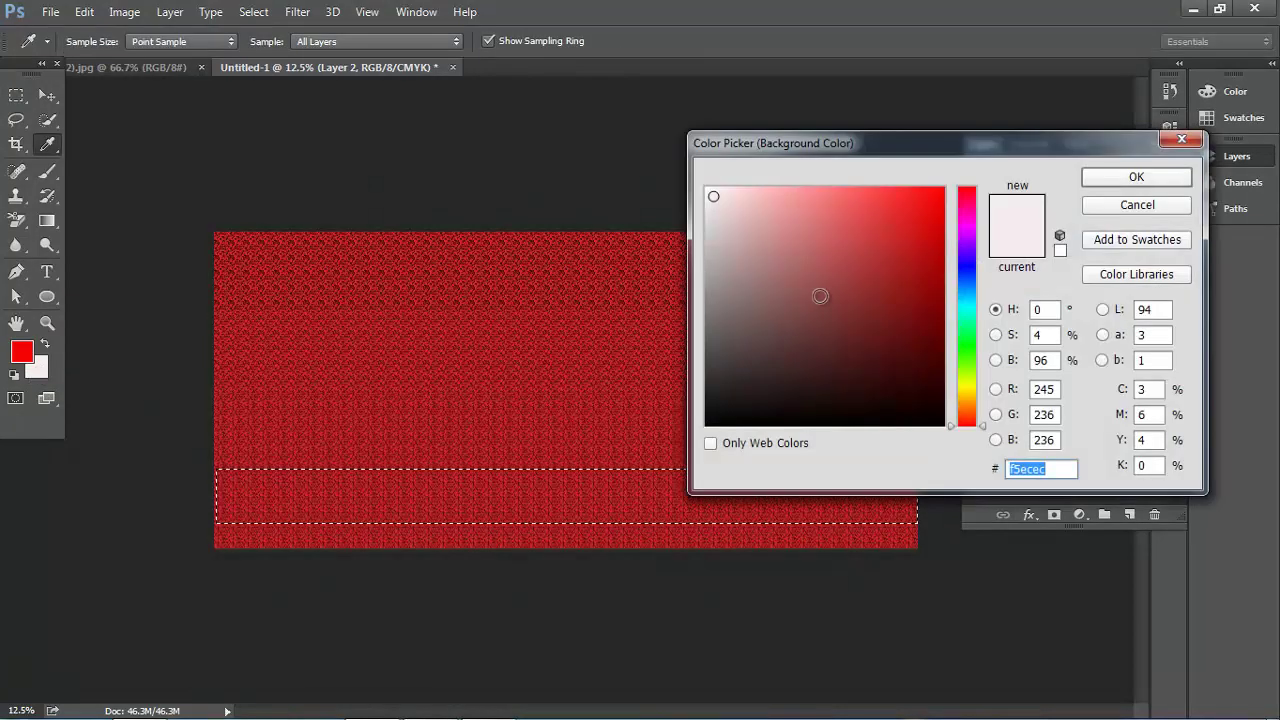
pyautogui.moveTo(717, 198); pyautogui.dragTo(711, 194)
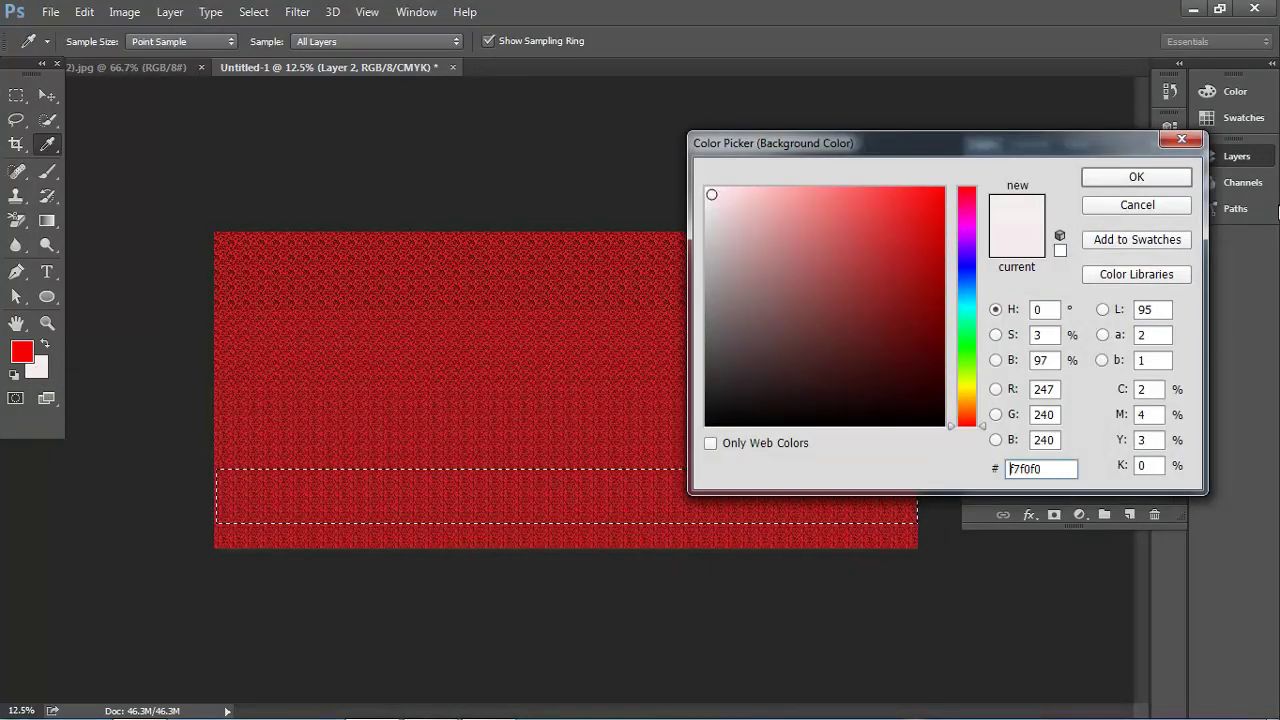
pyautogui.click(1136, 177)
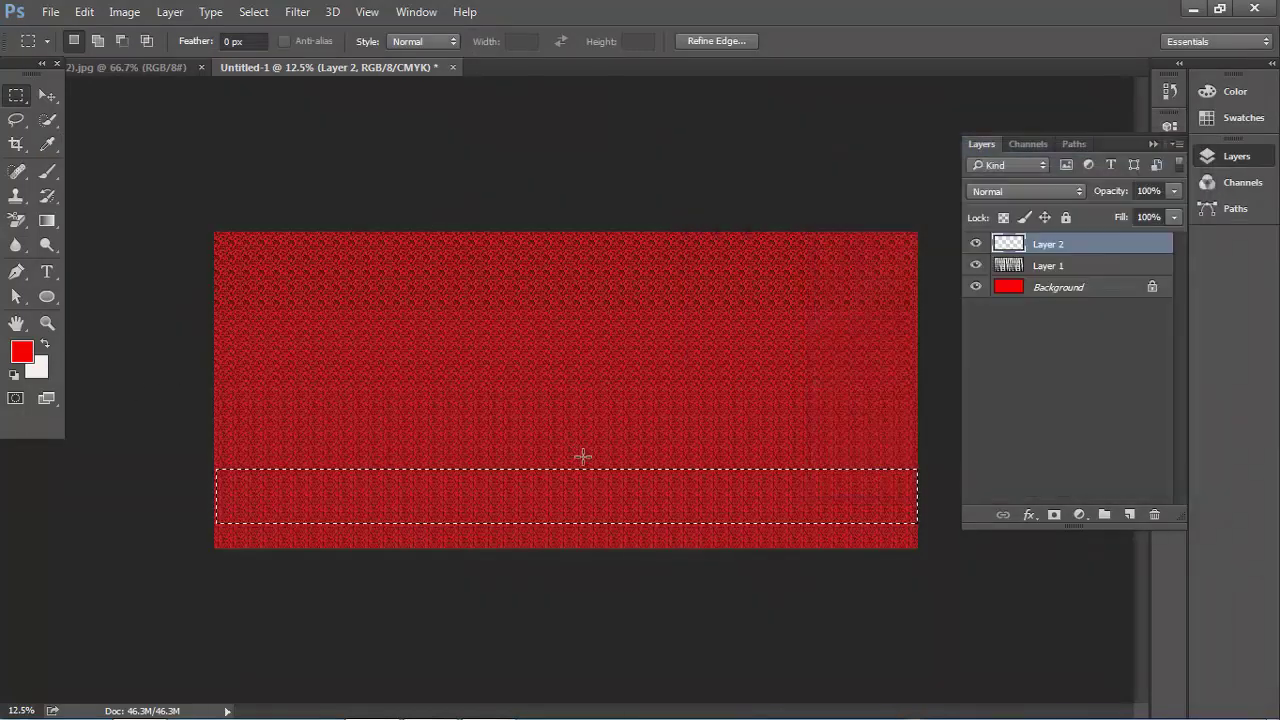
pyautogui.hotkey('ctrl', 'BackSpace')
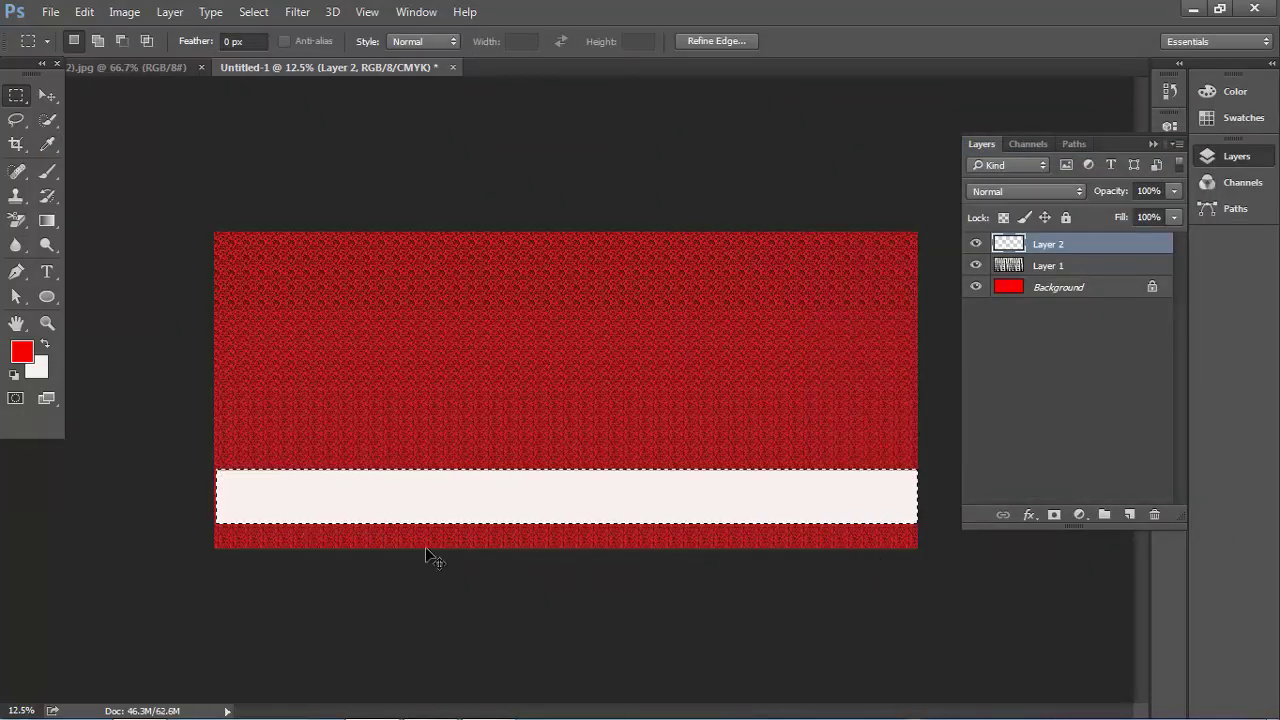
pyautogui.hotkey('ctrl', 'd')
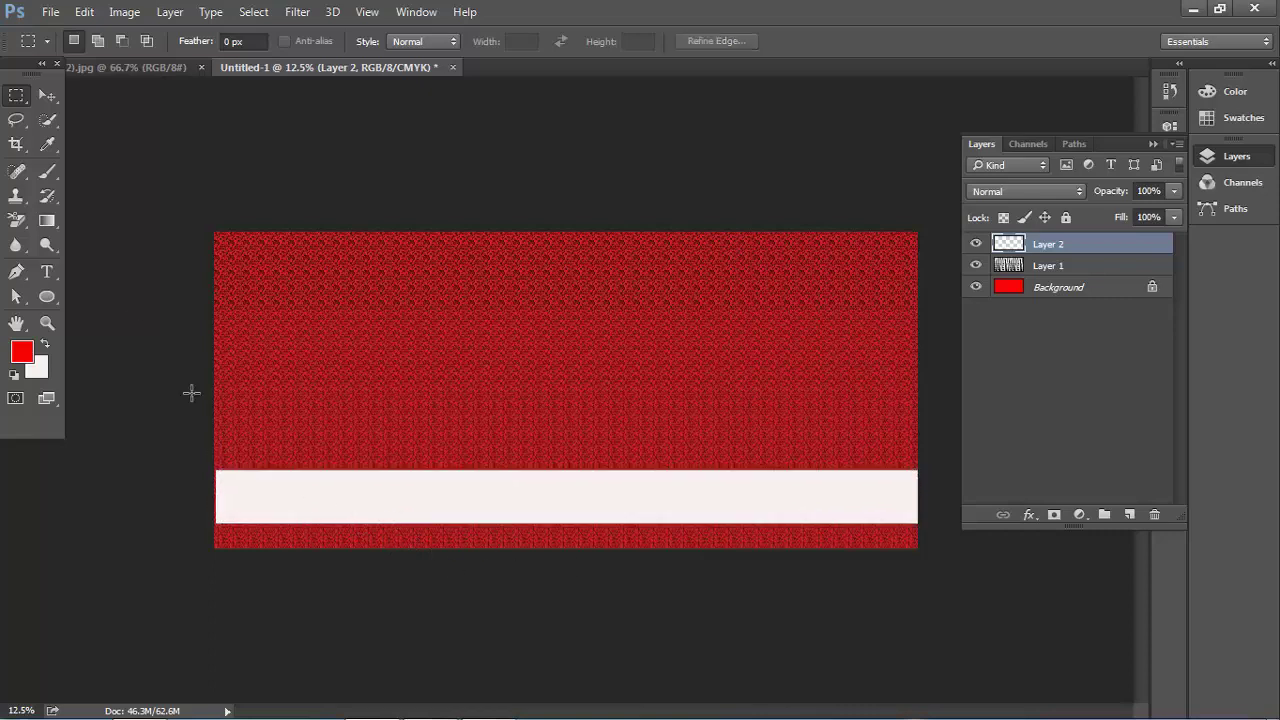
# Shift the white band to the left edge, then duplicate it and make the copy slightly taller
pyautogui.click(47, 95)
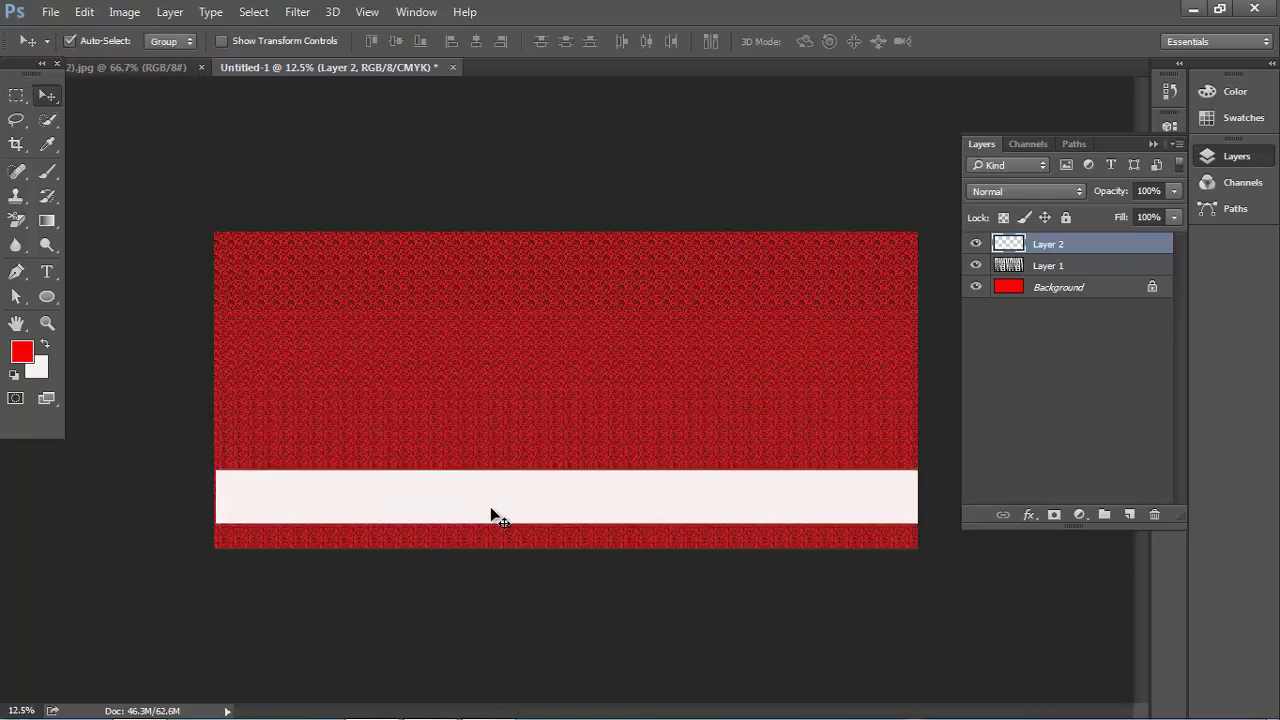
pyautogui.moveTo(494, 517); pyautogui.dragTo(497, 517)
pyautogui.press('ctrl')
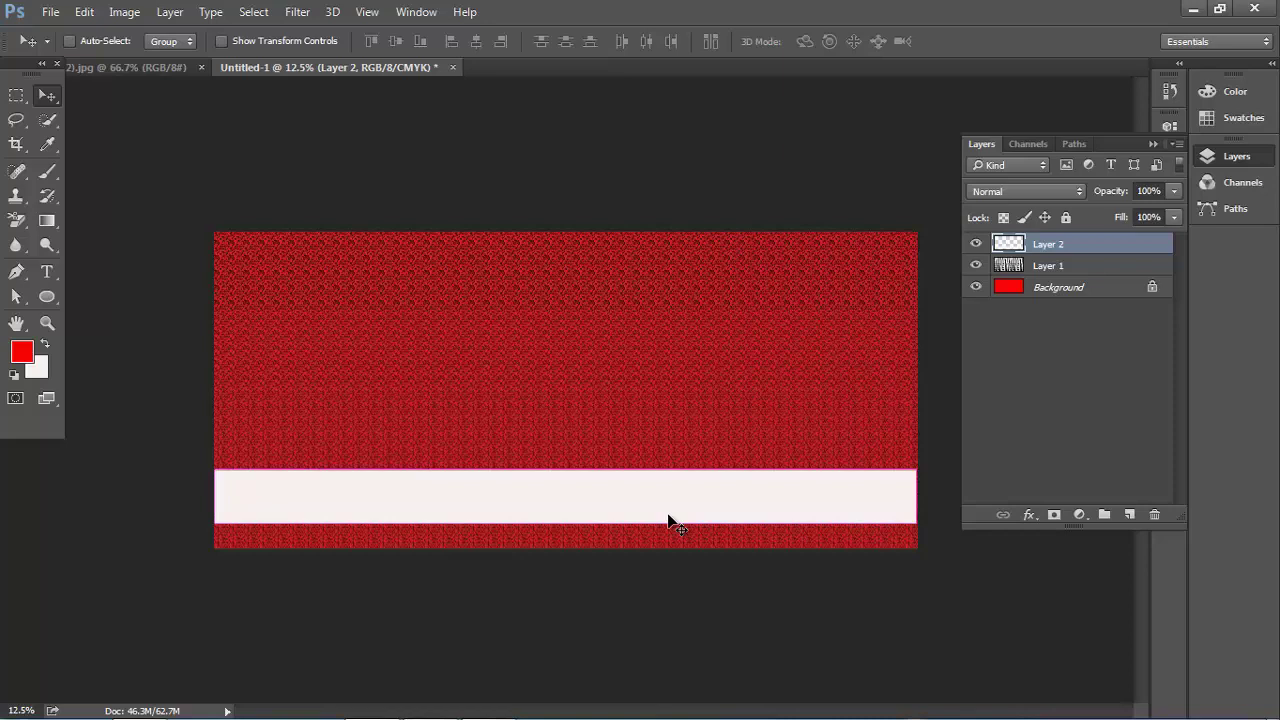
pyautogui.hotkey('ctrl', 'j')
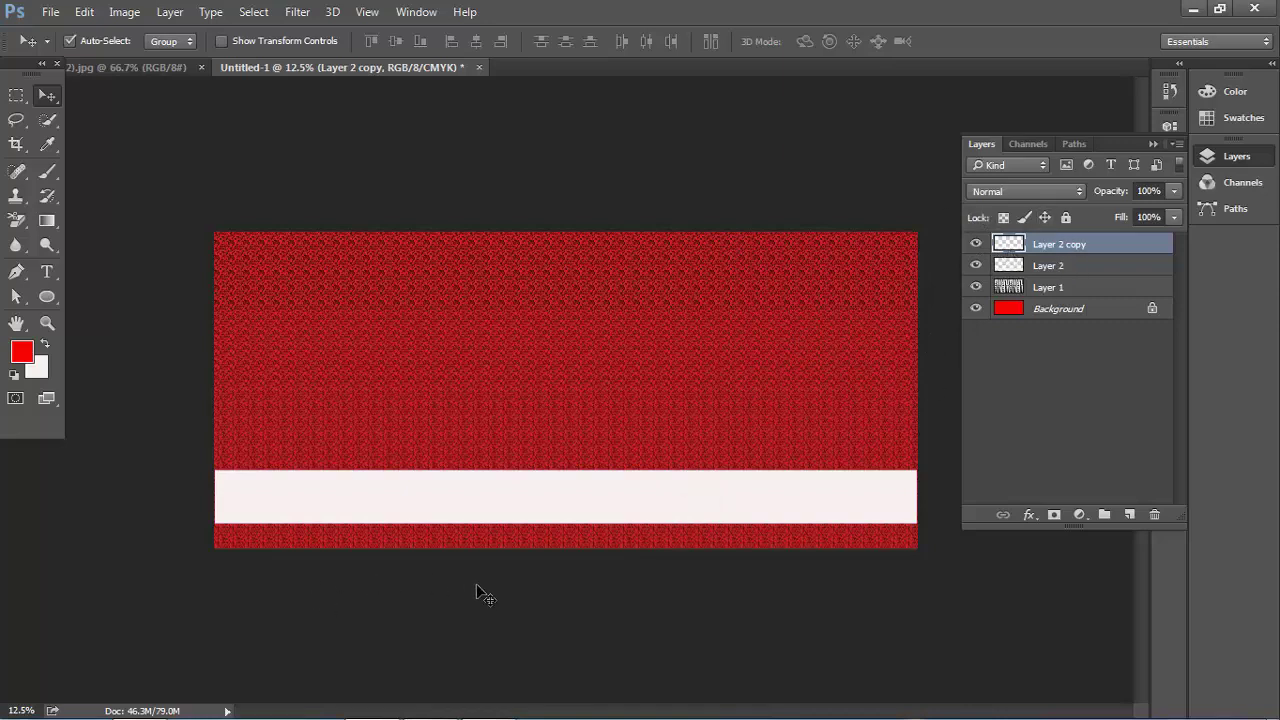
pyautogui.hotkey('ctrl', 't')
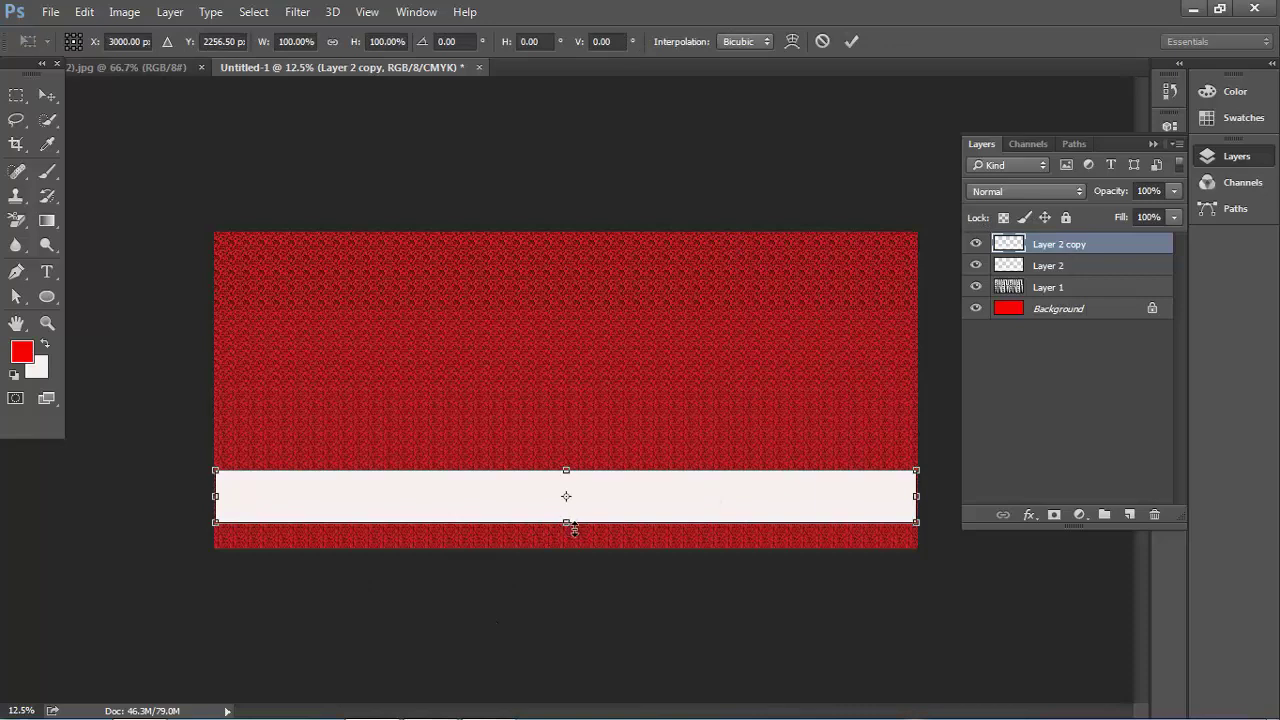
pyautogui.moveTo(574, 530); pyautogui.dragTo(584, 530)
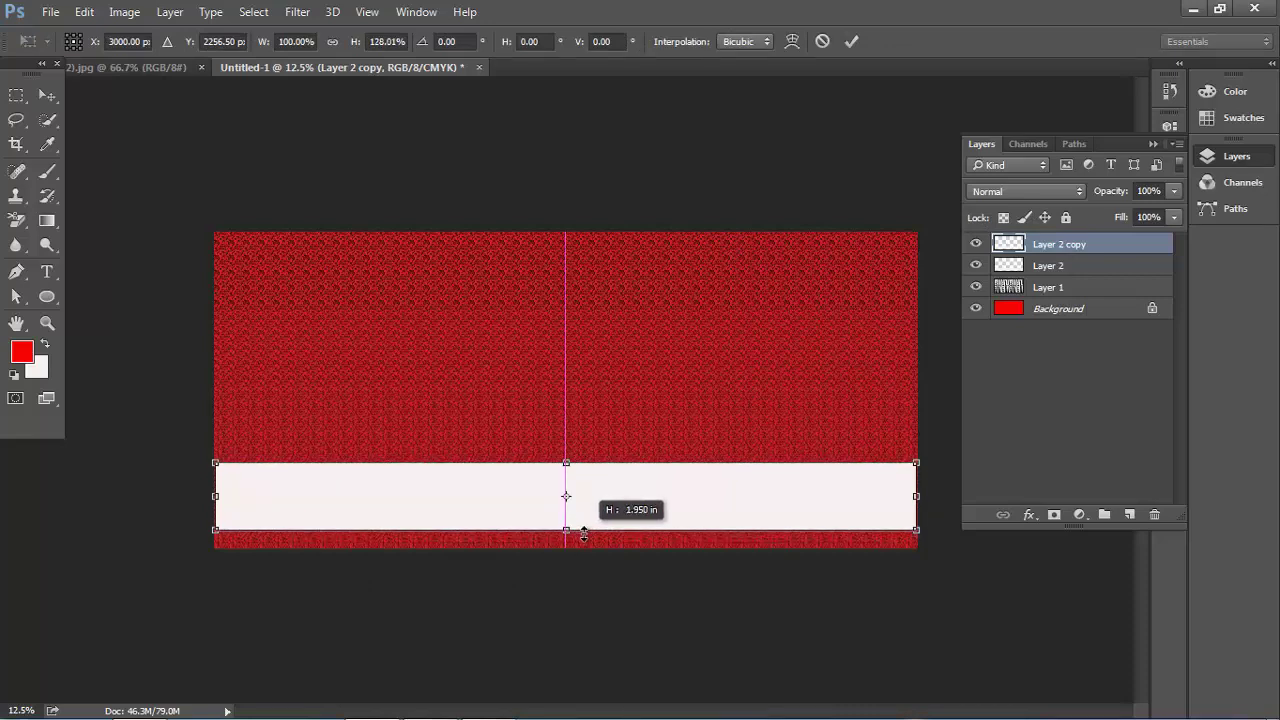
pyautogui.click(858, 41)
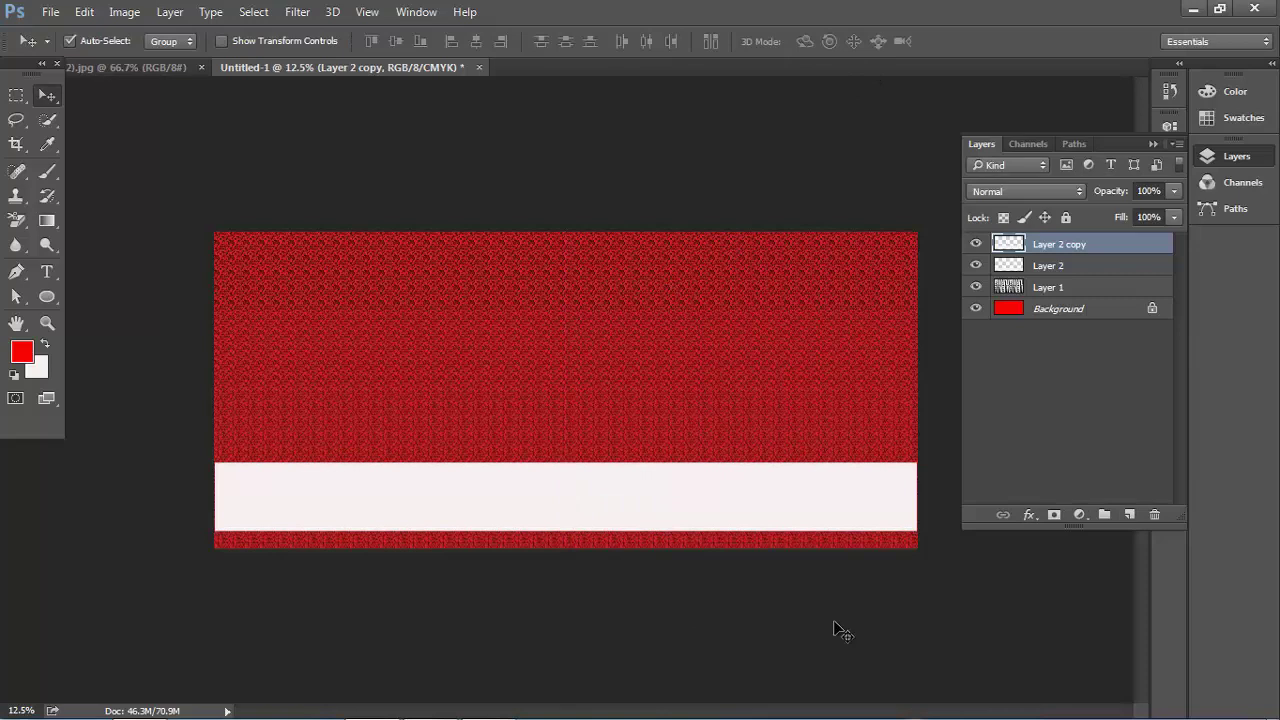
# Set Layer 2 copy's blend mode to Overlay
pyautogui.click(1010, 191)
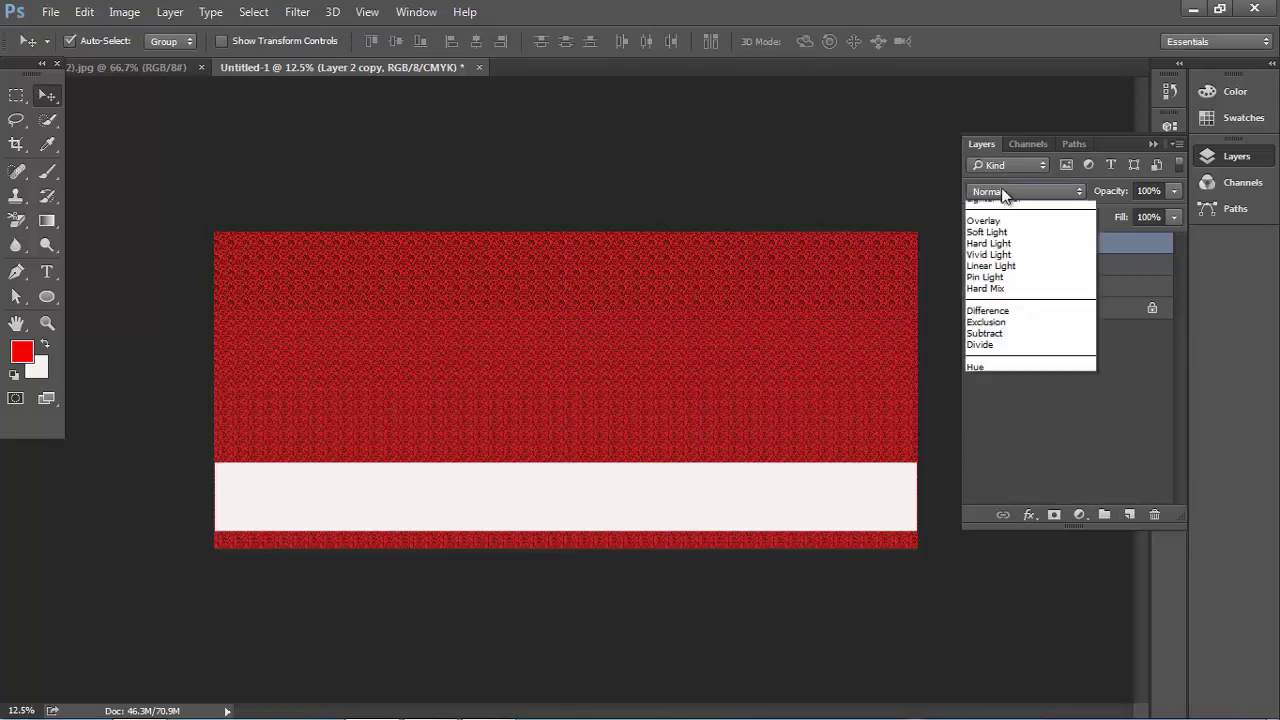
pyautogui.click(1006, 379)
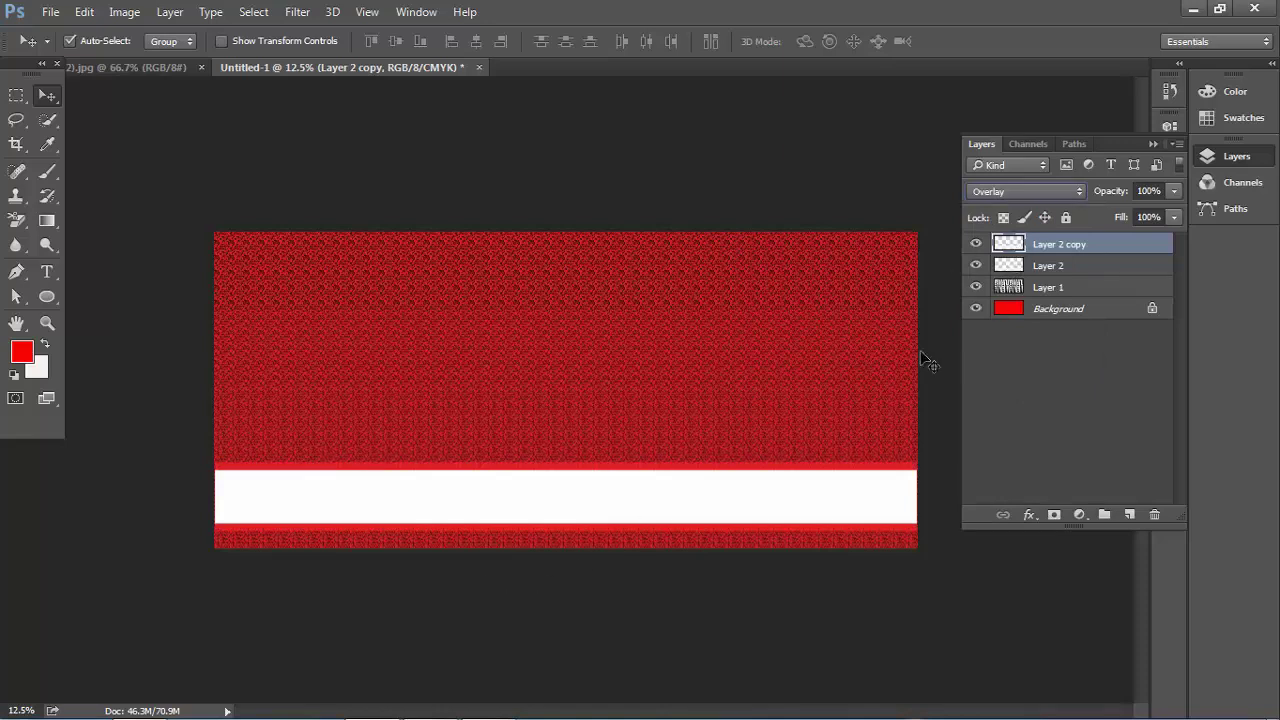
pyautogui.click(1005, 266)
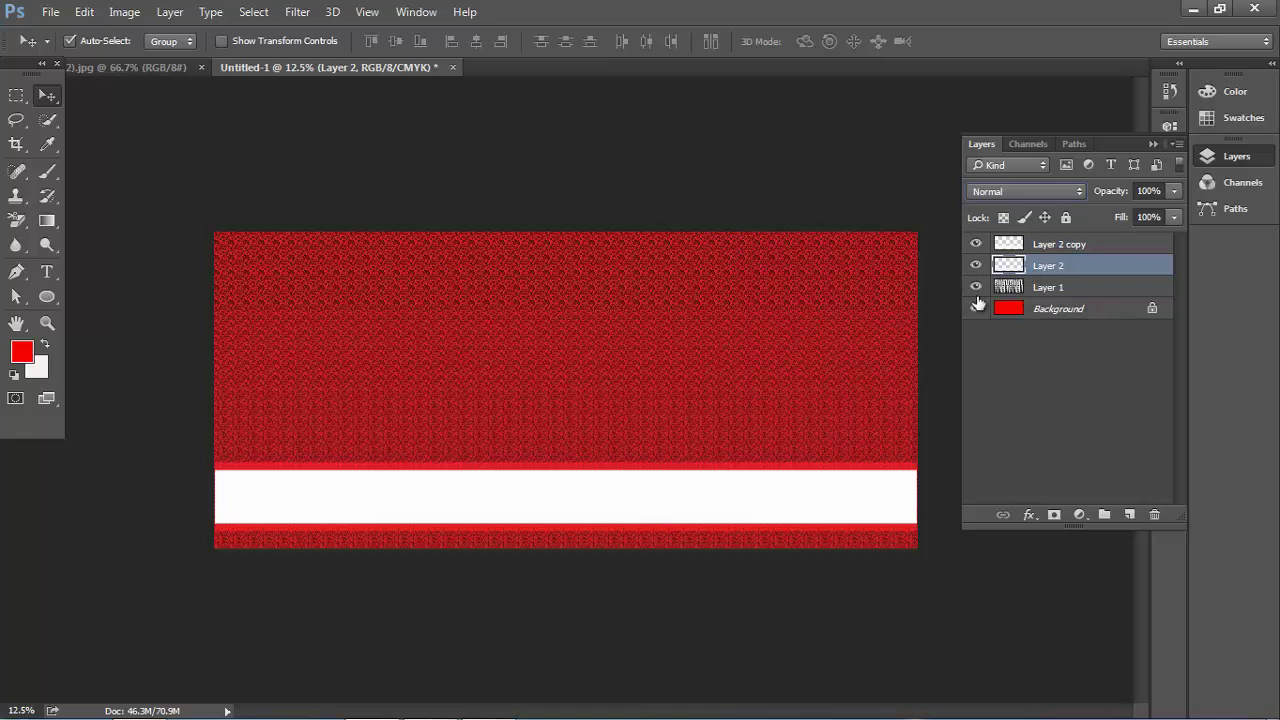
# Turn Layer 2's band black with Hue/Saturation Lightness -100
pyautogui.press('ctrl')
pyautogui.hotkey('ctrl', 'u')
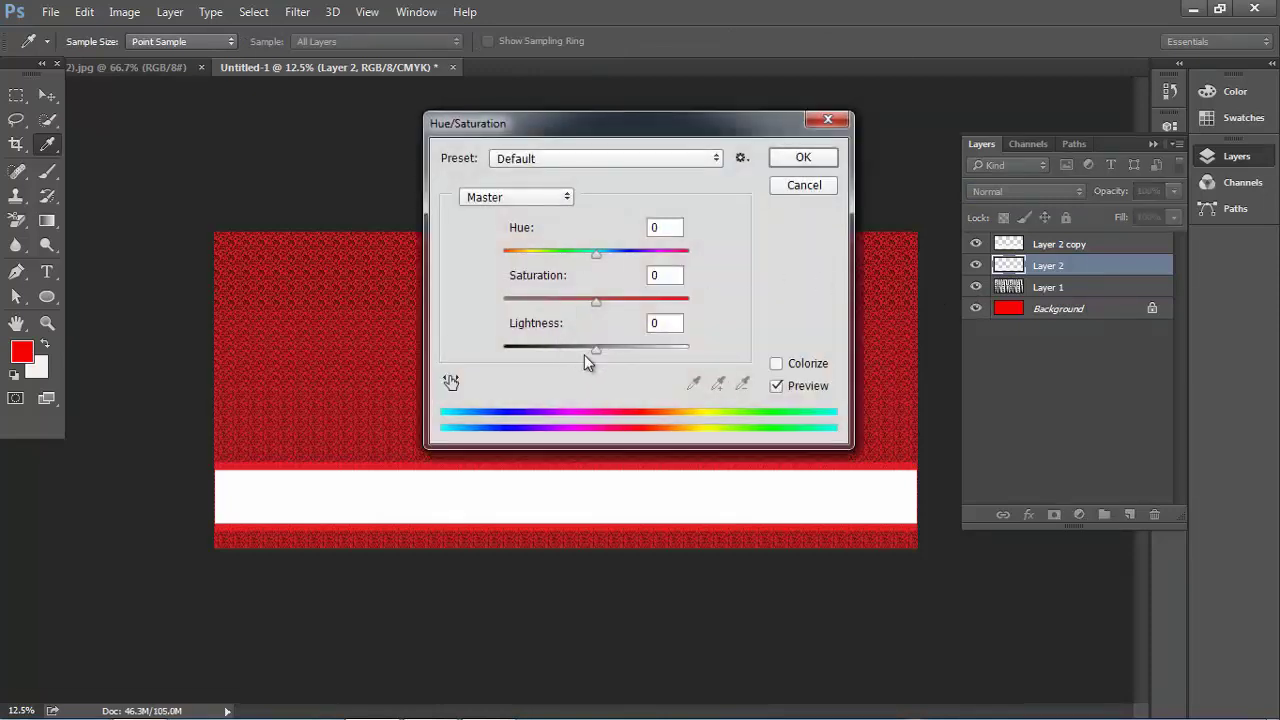
pyautogui.moveTo(584, 355); pyautogui.dragTo(485, 350)
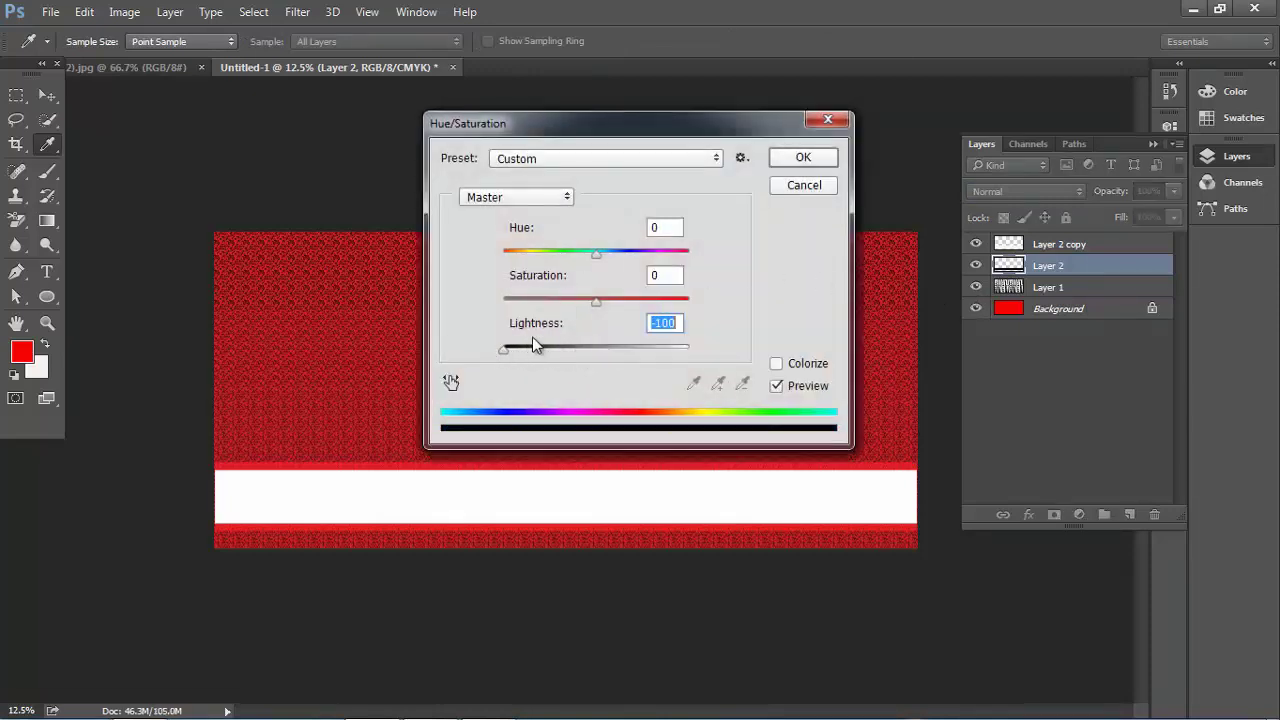
pyautogui.click(803, 158)
pyautogui.press('v')
pyautogui.click(1058, 246)
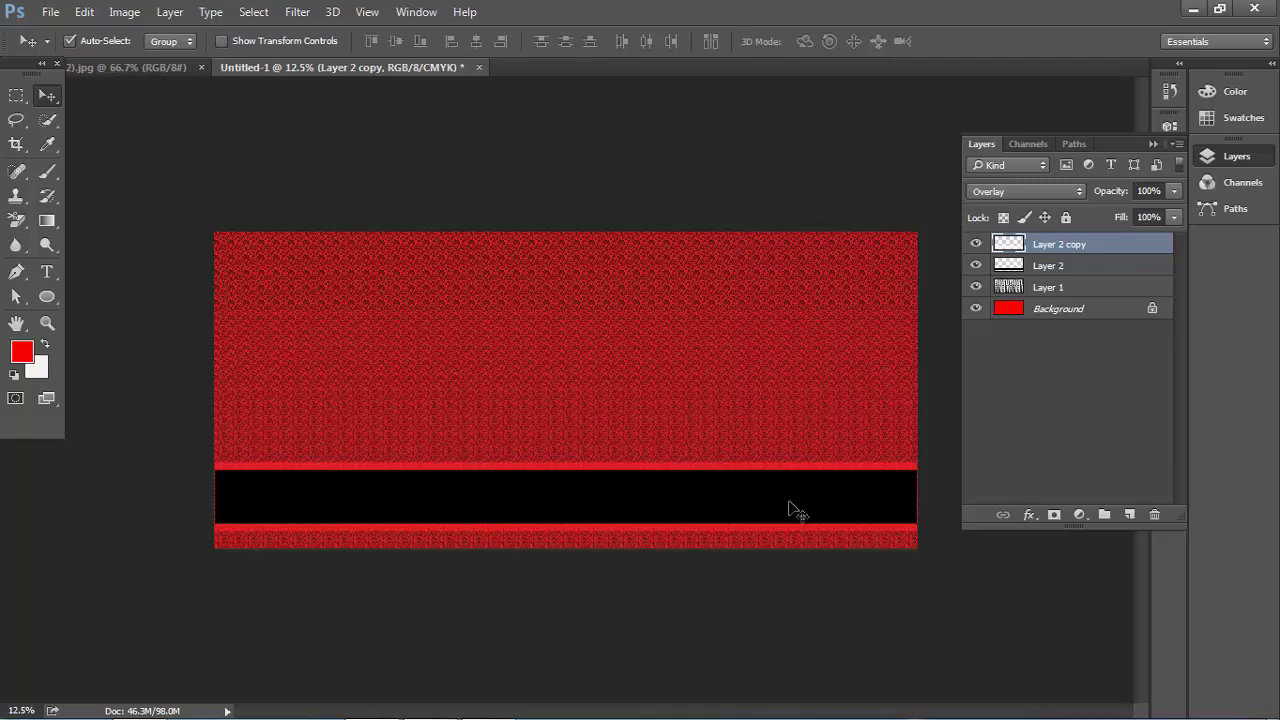
# On new Layer 3, fill a square selection above the black band's right side with off-white
pyautogui.click(1129, 515)
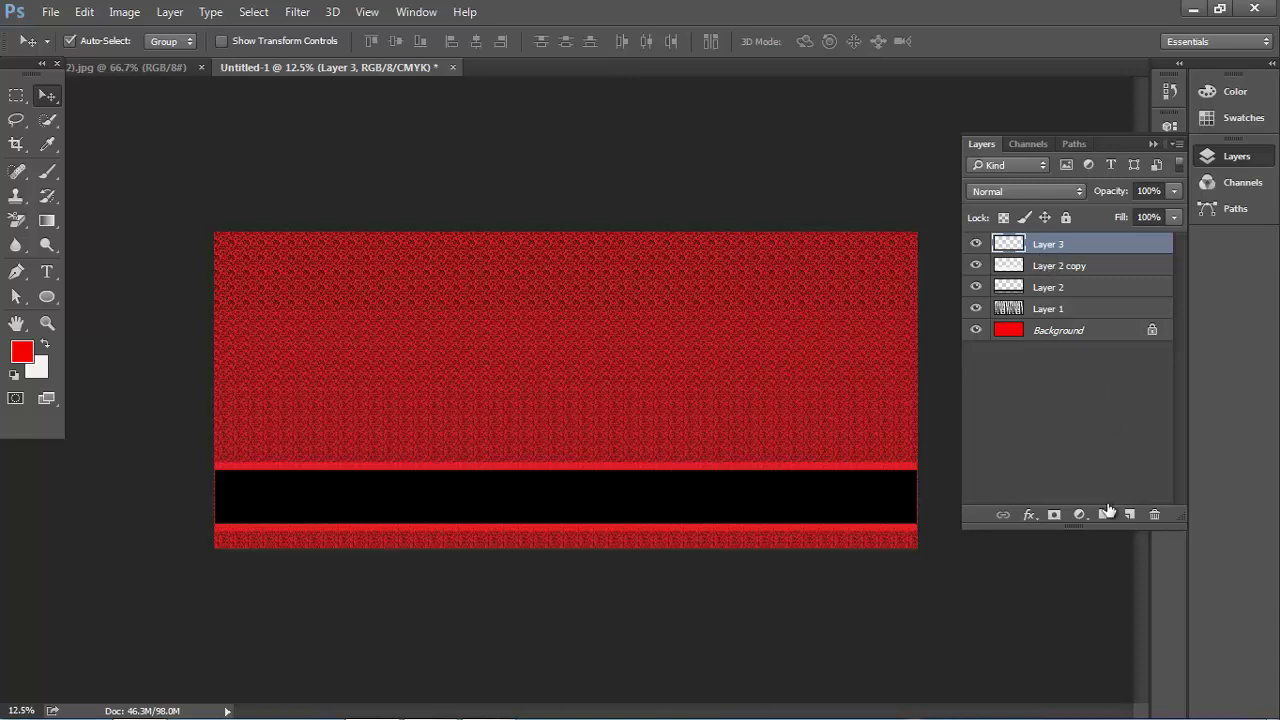
pyautogui.doubleClick(1071, 246)
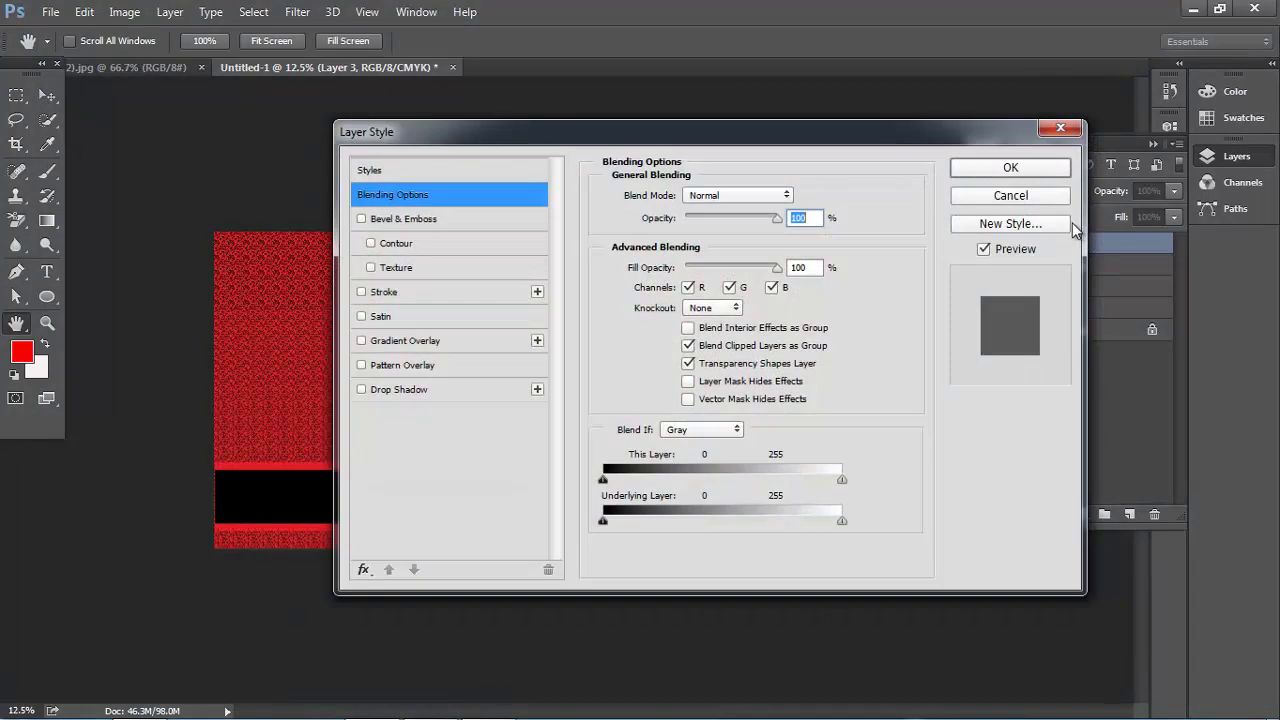
pyautogui.press('Escape')
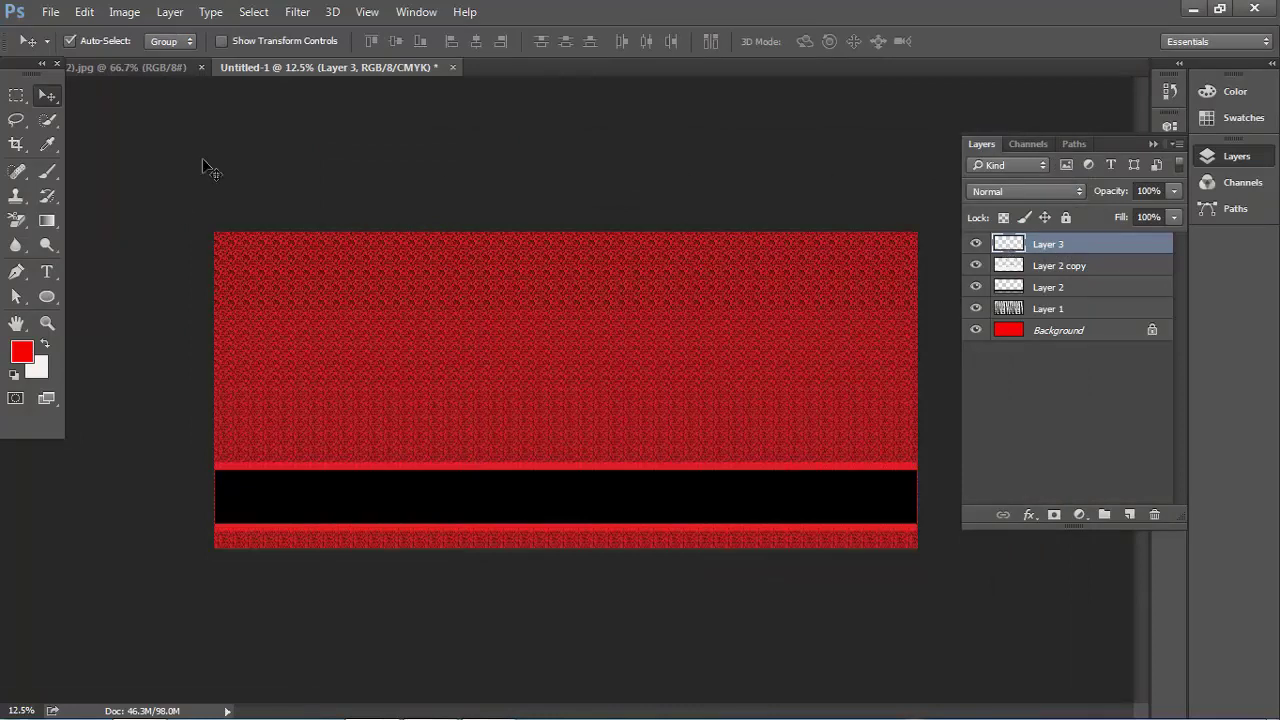
pyautogui.moveTo(16, 96); pyautogui.dragTo(74, 95)
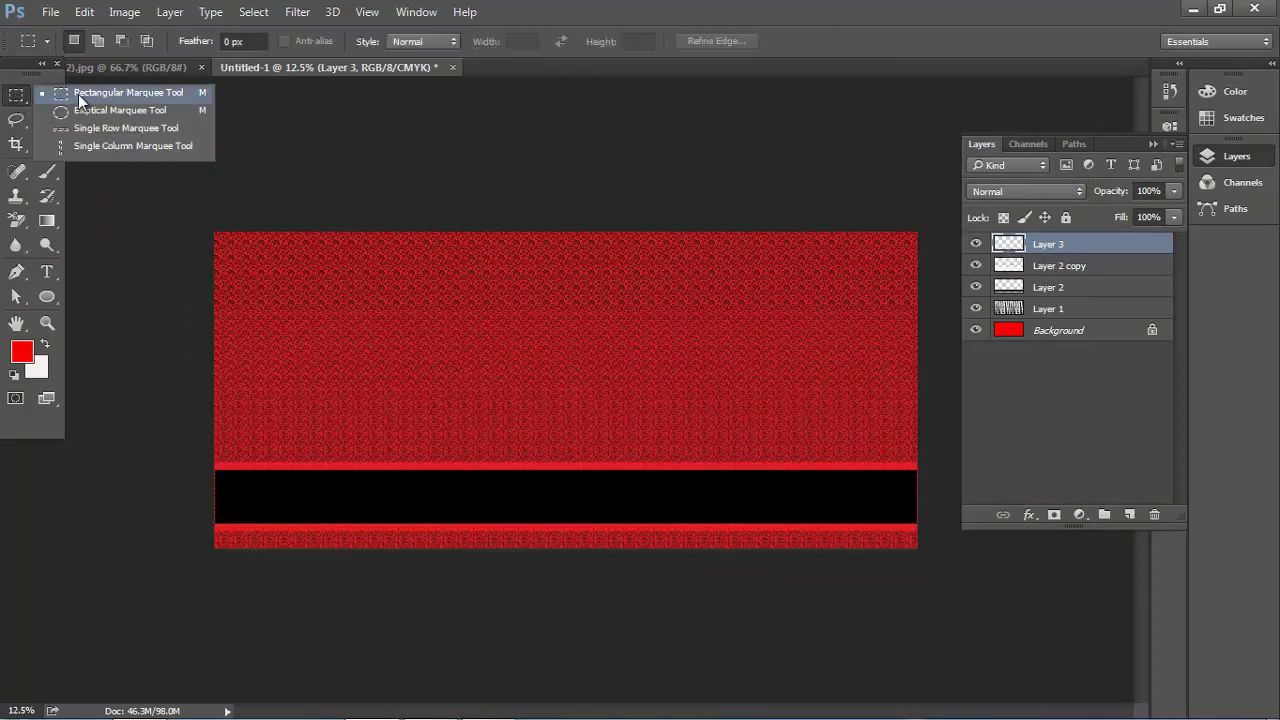
pyautogui.click(78, 94)
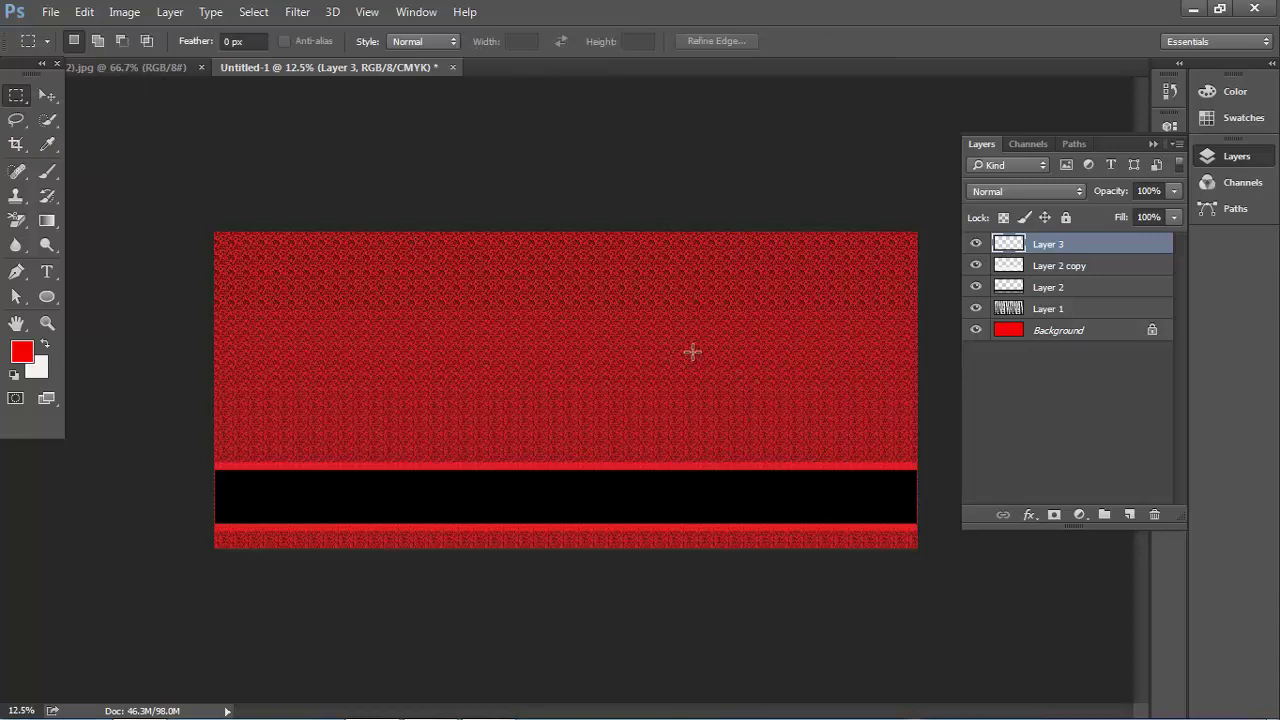
pyautogui.moveTo(668, 312); pyautogui.dragTo(869, 460)
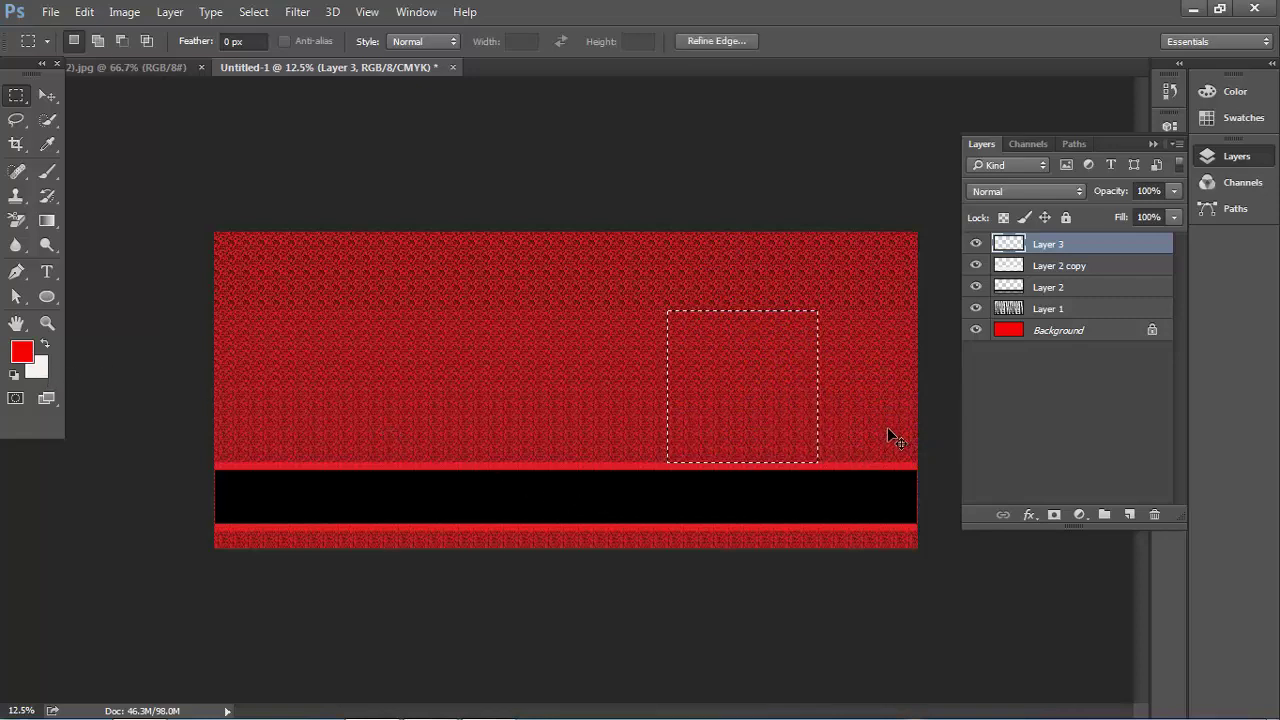
pyautogui.hotkey('ctrl', 'BackSpace')
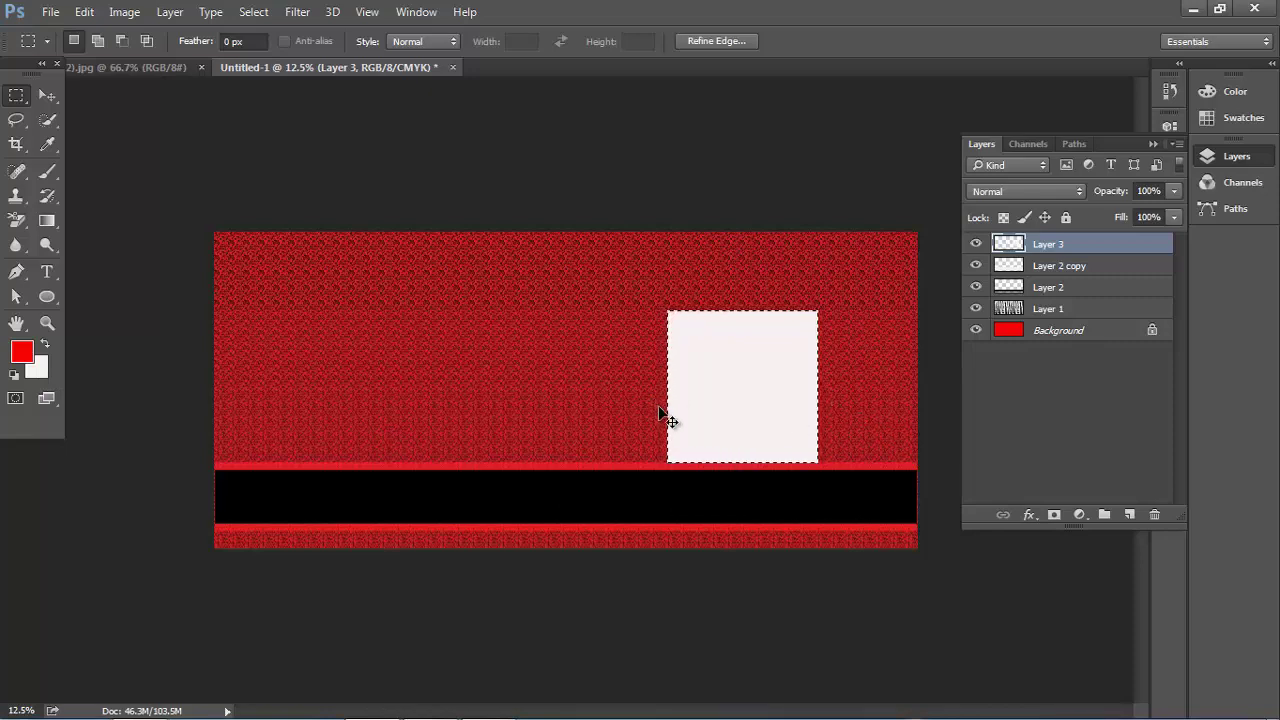
pyautogui.click(803, 486)
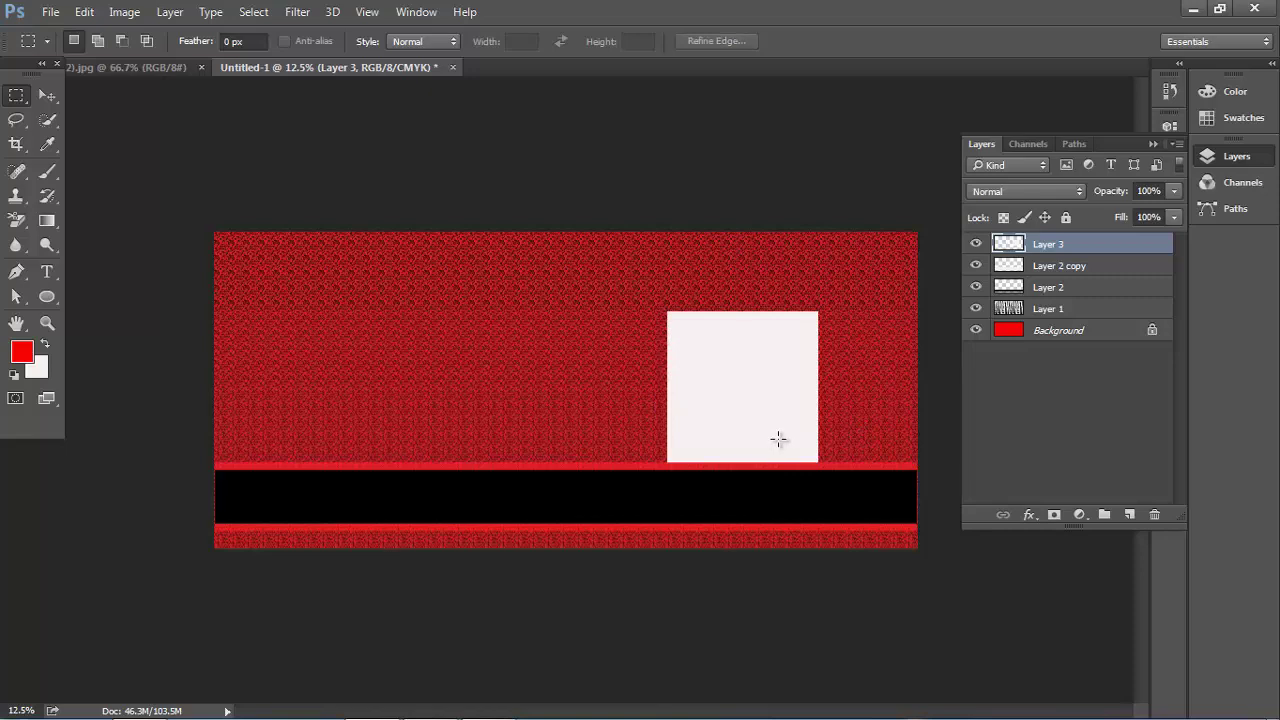
# Rotate the off-white square 45° into a slightly larger diamond and move it up-right
pyautogui.hotkey('ctrl', 't')
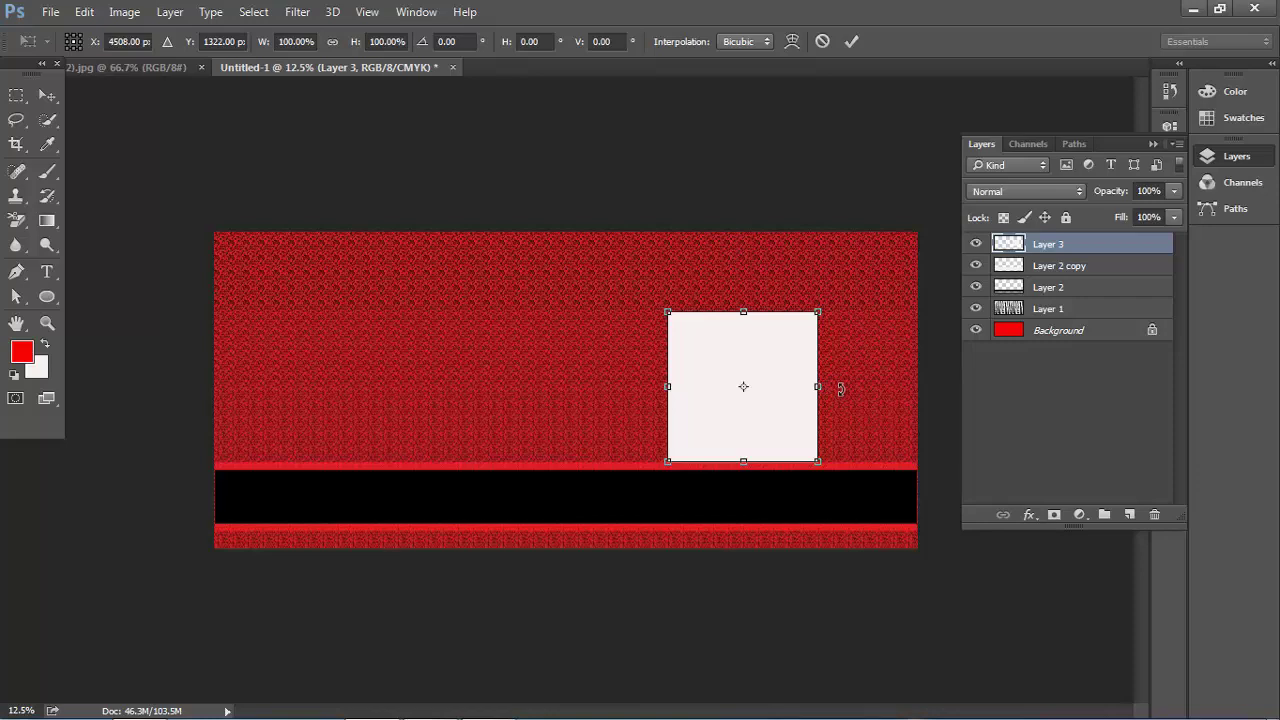
pyautogui.moveTo(840, 388); pyautogui.dragTo(805, 465)
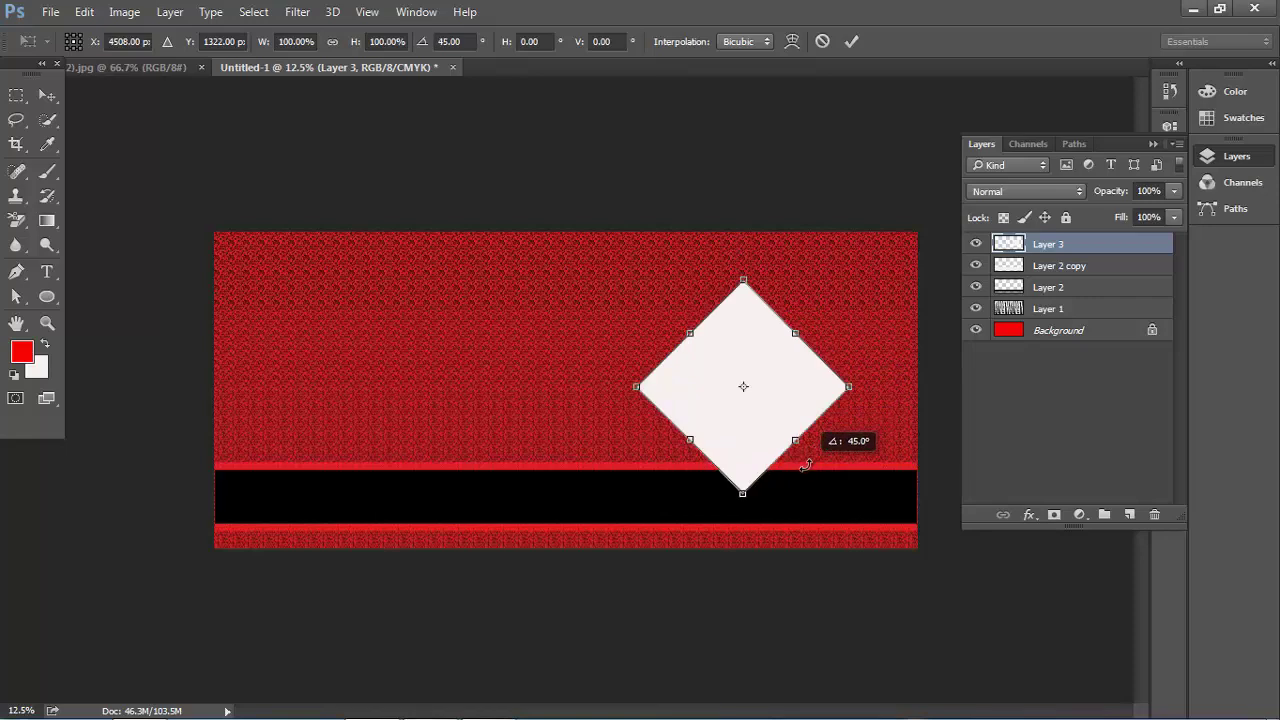
pyautogui.moveTo(805, 465); pyautogui.dragTo(806, 464)
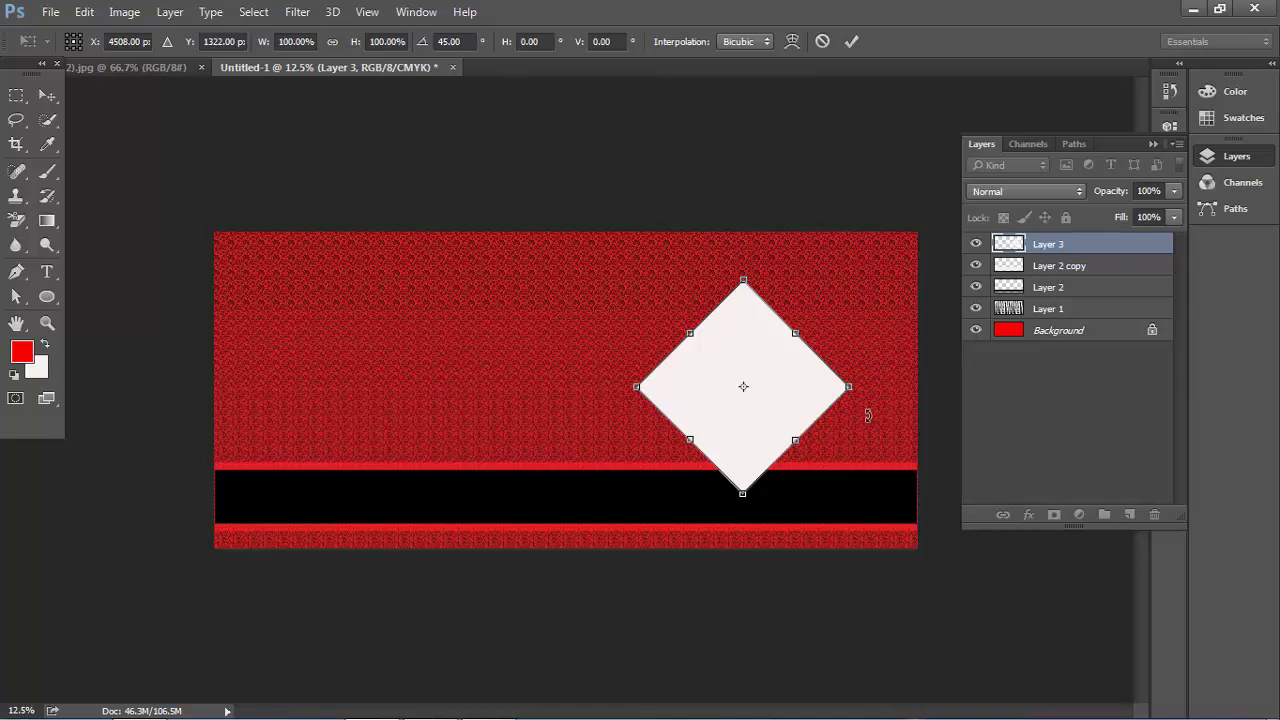
pyautogui.moveTo(849, 388); pyautogui.dragTo(853, 387)
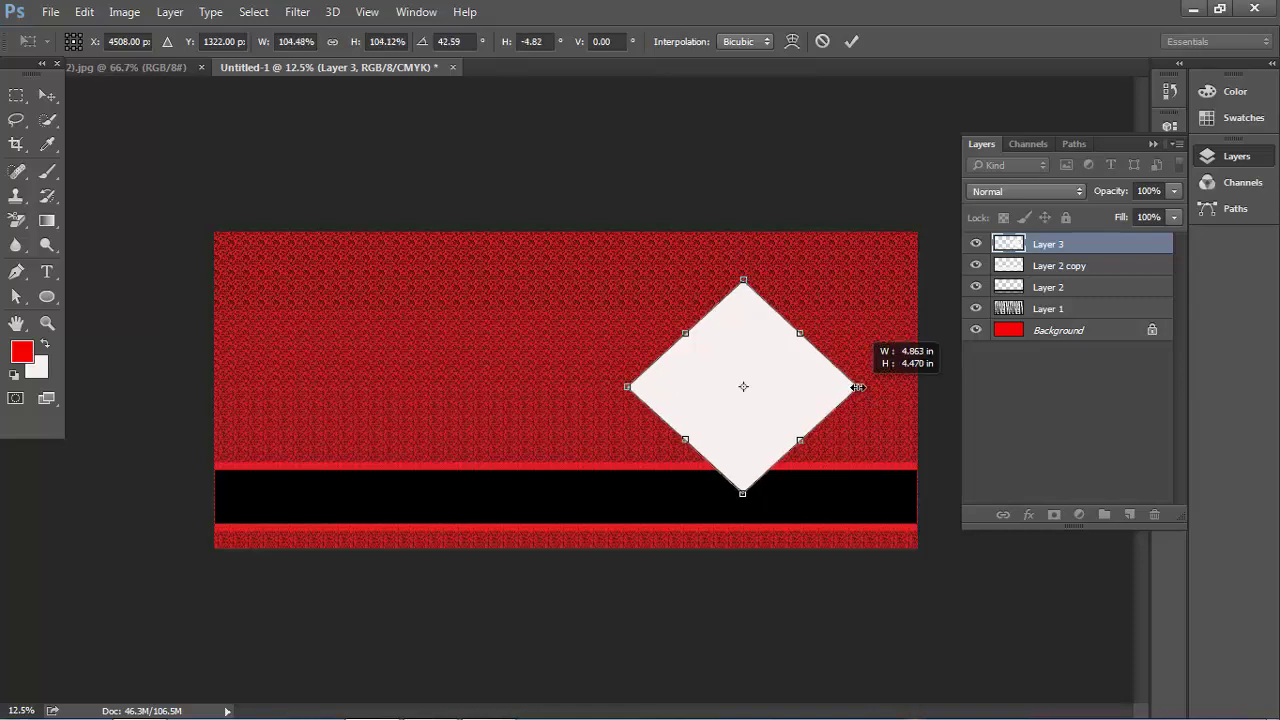
pyautogui.press('m')
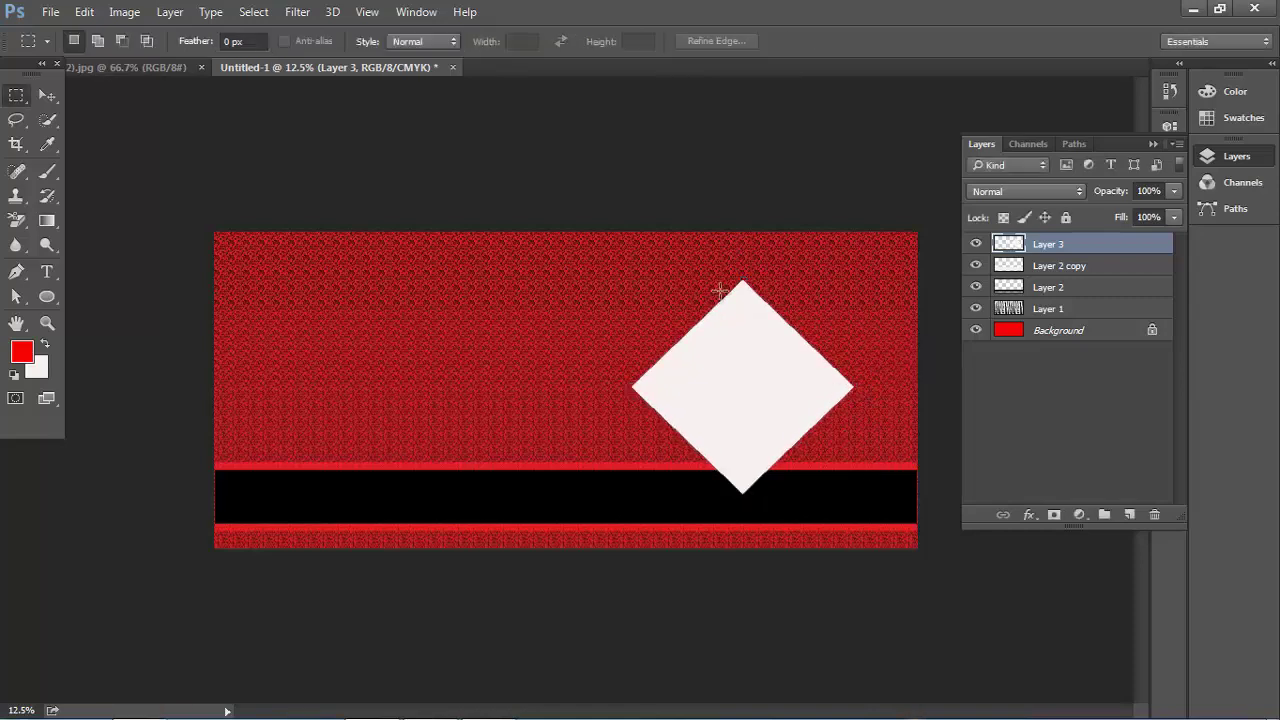
pyautogui.click(47, 95)
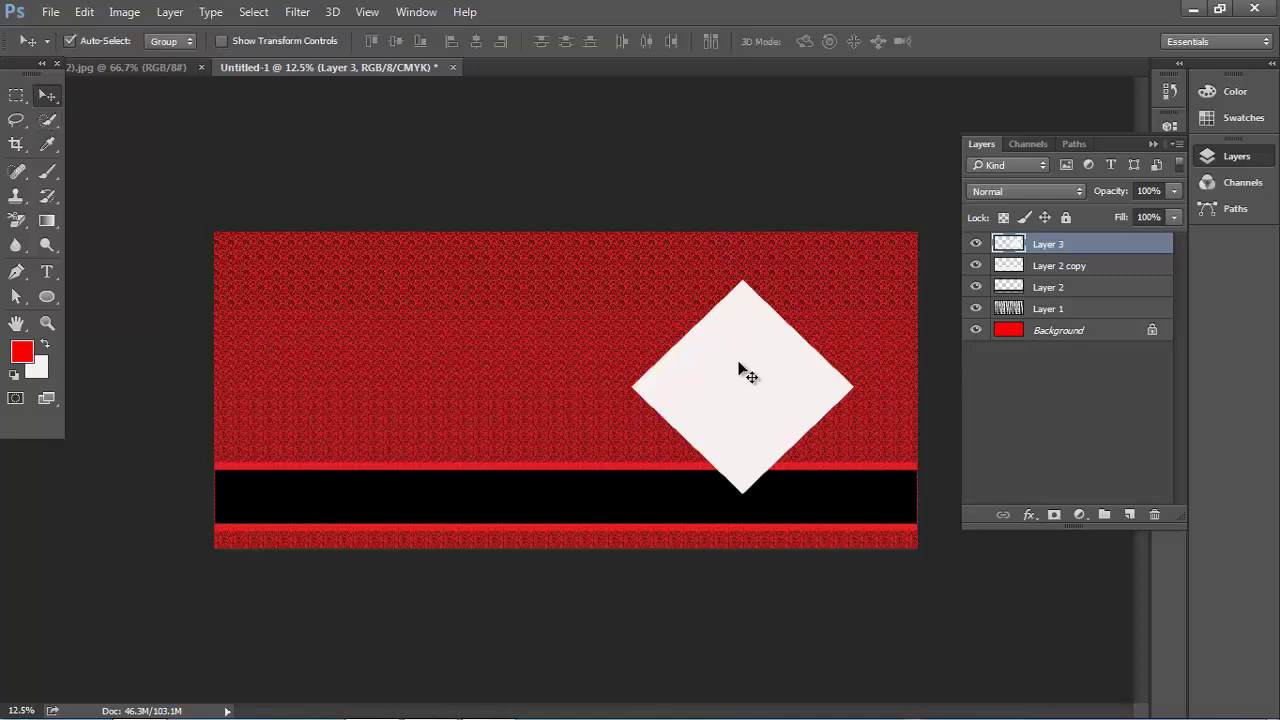
pyautogui.moveTo(739, 366); pyautogui.dragTo(753, 322)
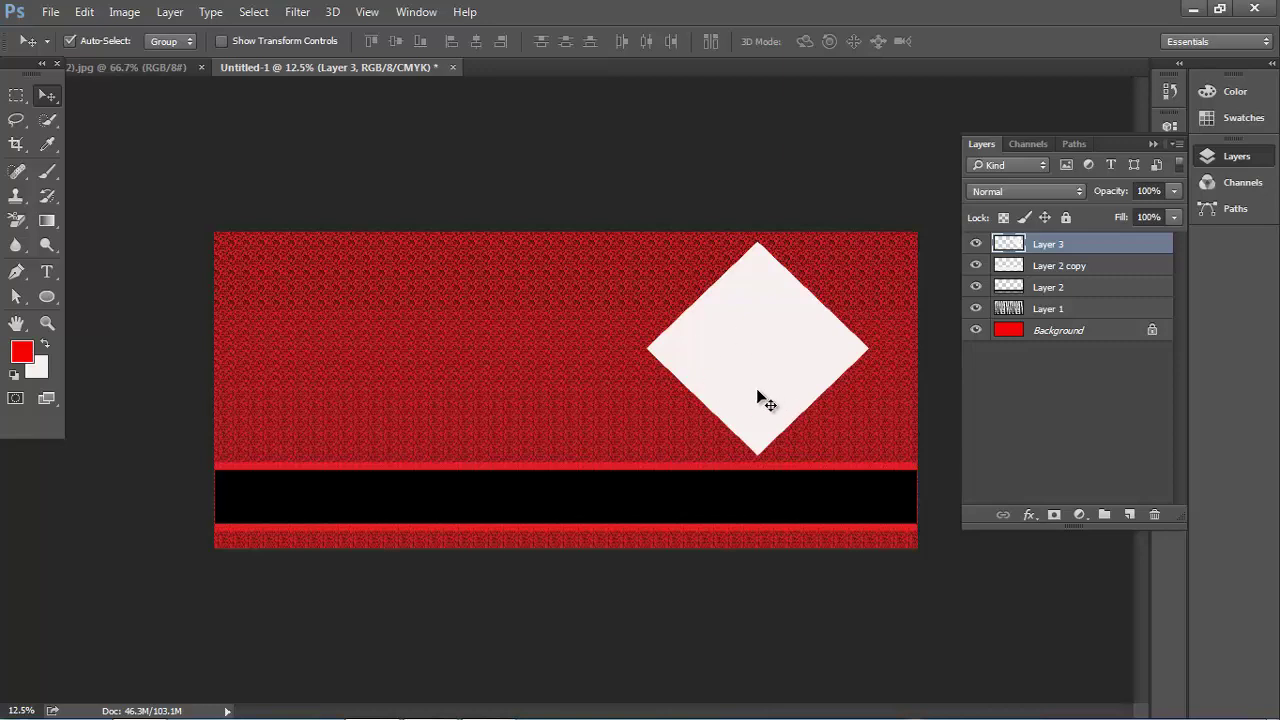
pyautogui.press('ctrl')
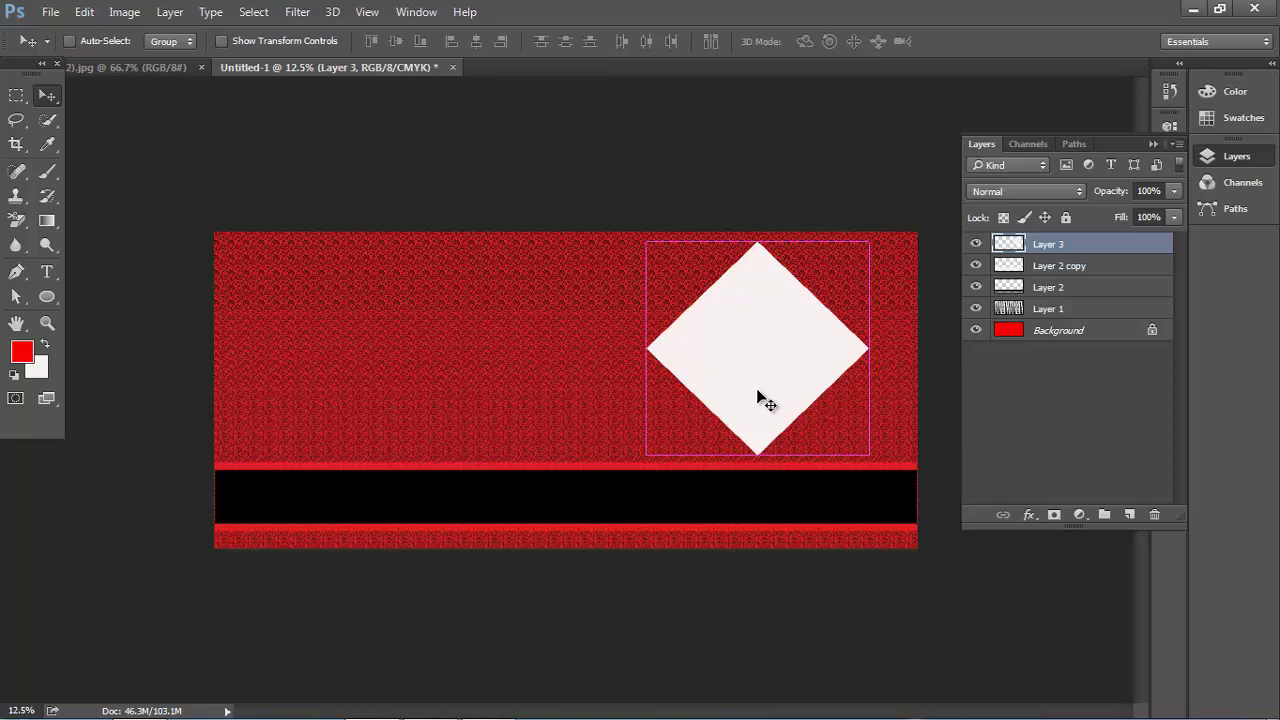
# Duplicate the diamond layer and turn the original Layer 3 black with Lightness -100
pyautogui.hotkey('ctrl', 'j')
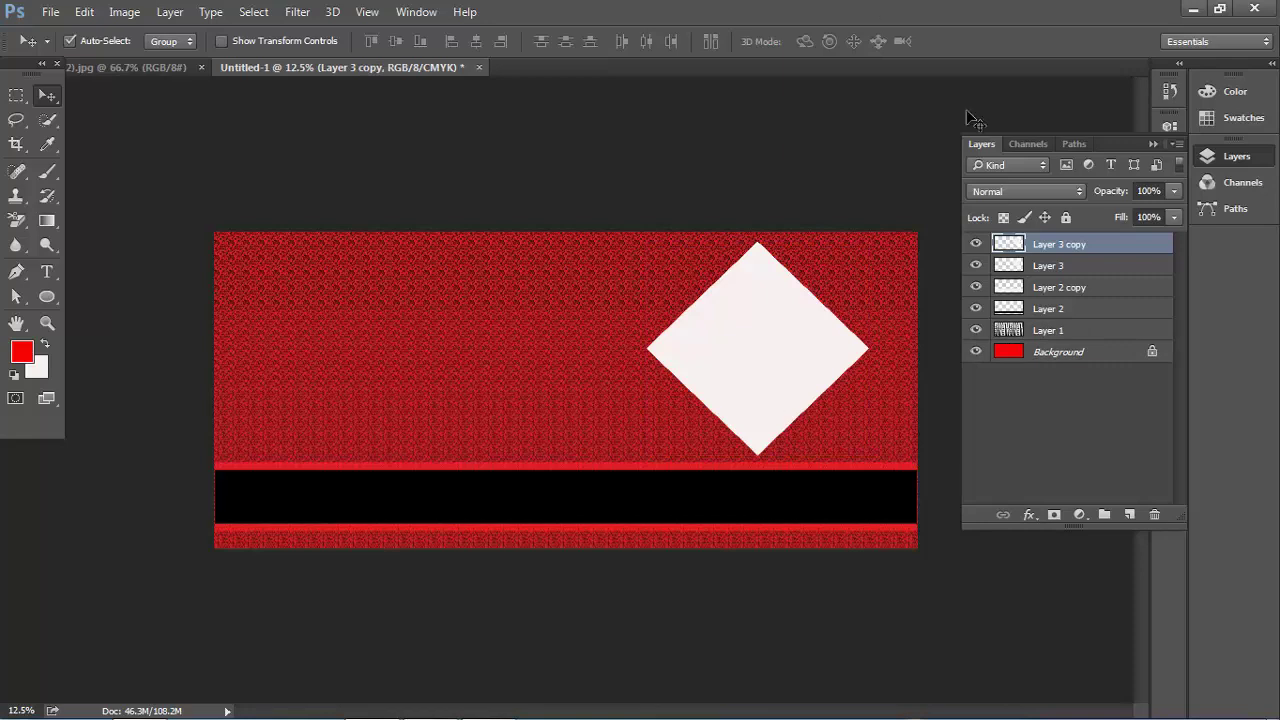
pyautogui.click(1008, 266)
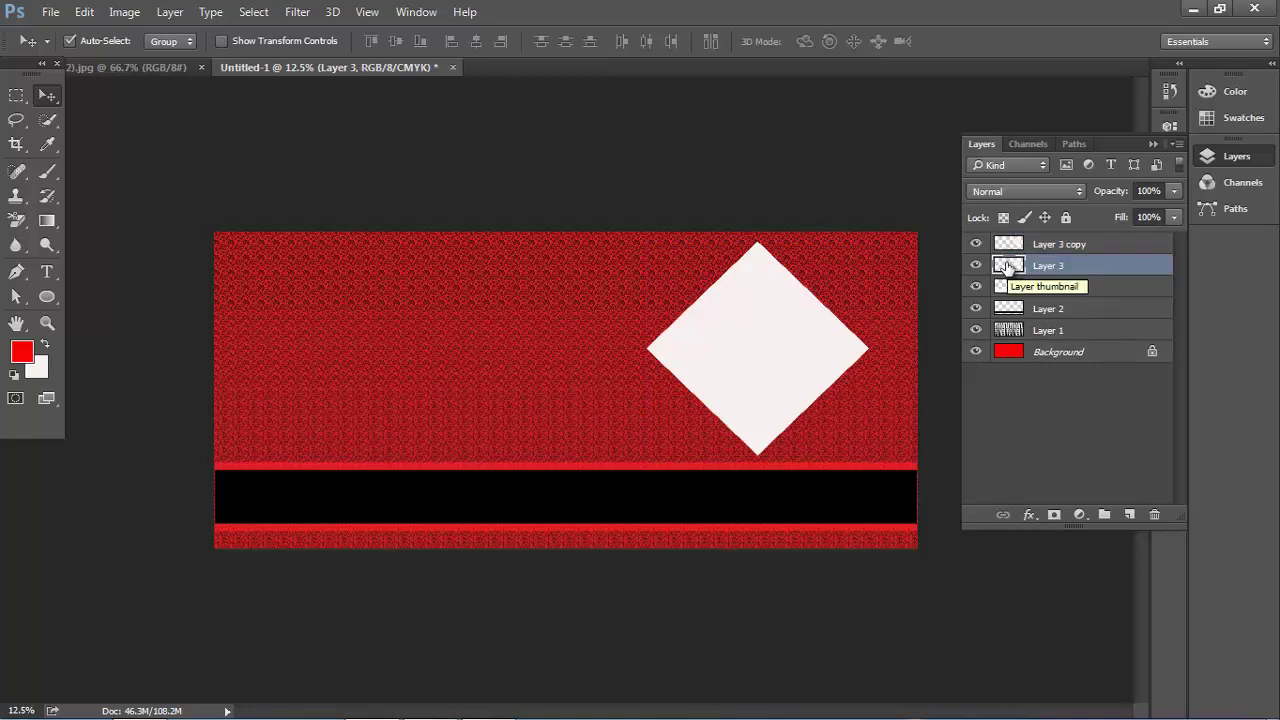
pyautogui.hotkey('ctrl', 'u')
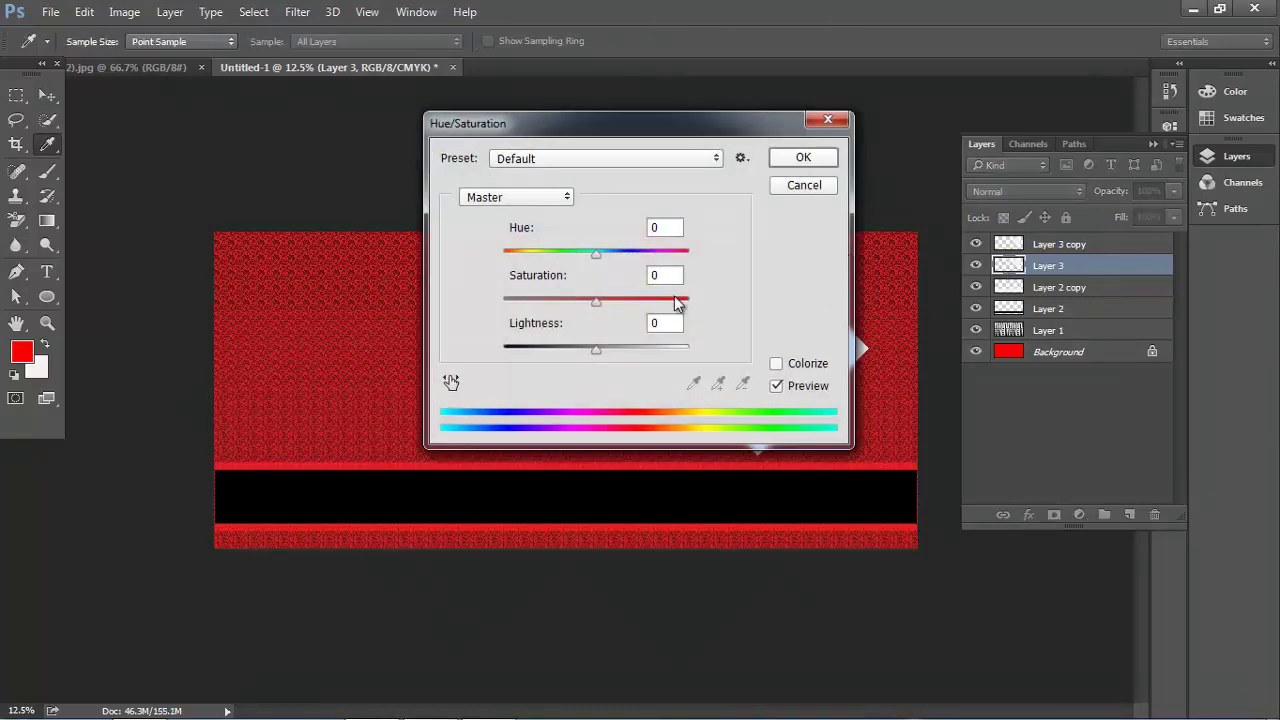
pyautogui.moveTo(578, 350); pyautogui.dragTo(507, 350)
pyautogui.click(803, 157)
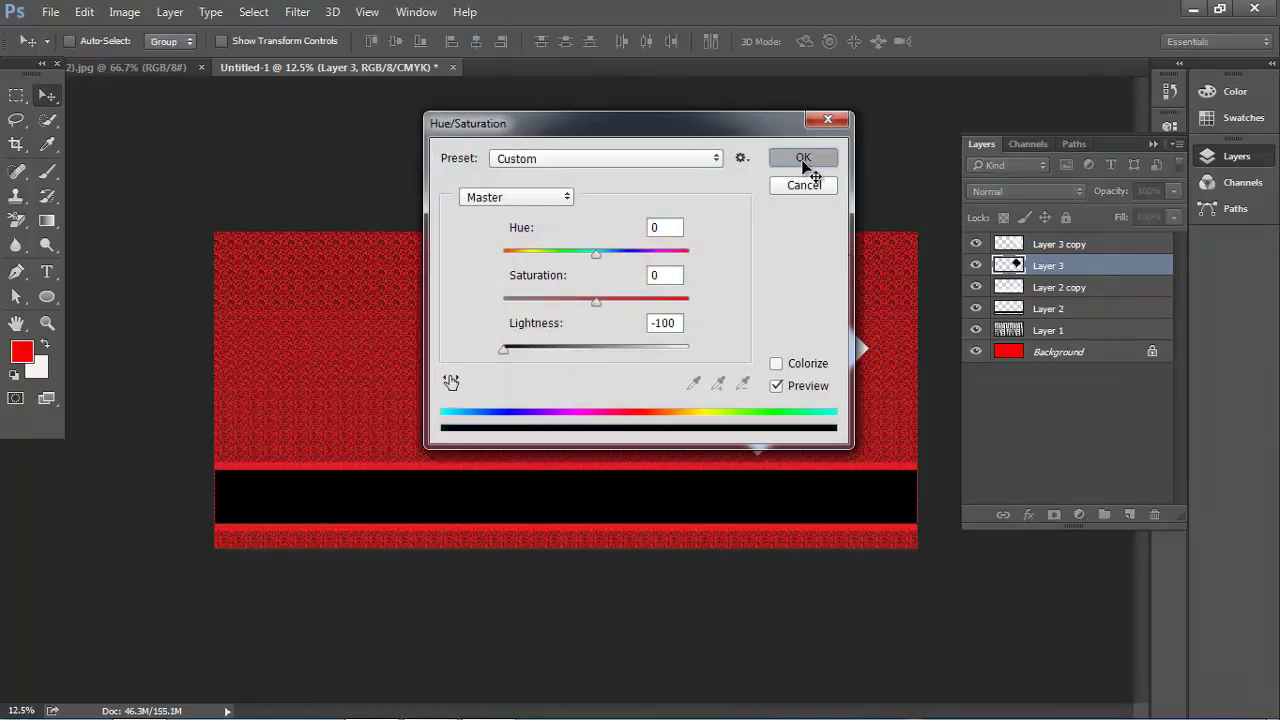
# Enlarge the black Layer 3 diamond slightly and set it to Overlay at 73% opacity
pyautogui.press('ctrl')
pyautogui.hotkey('ctrl', 't')
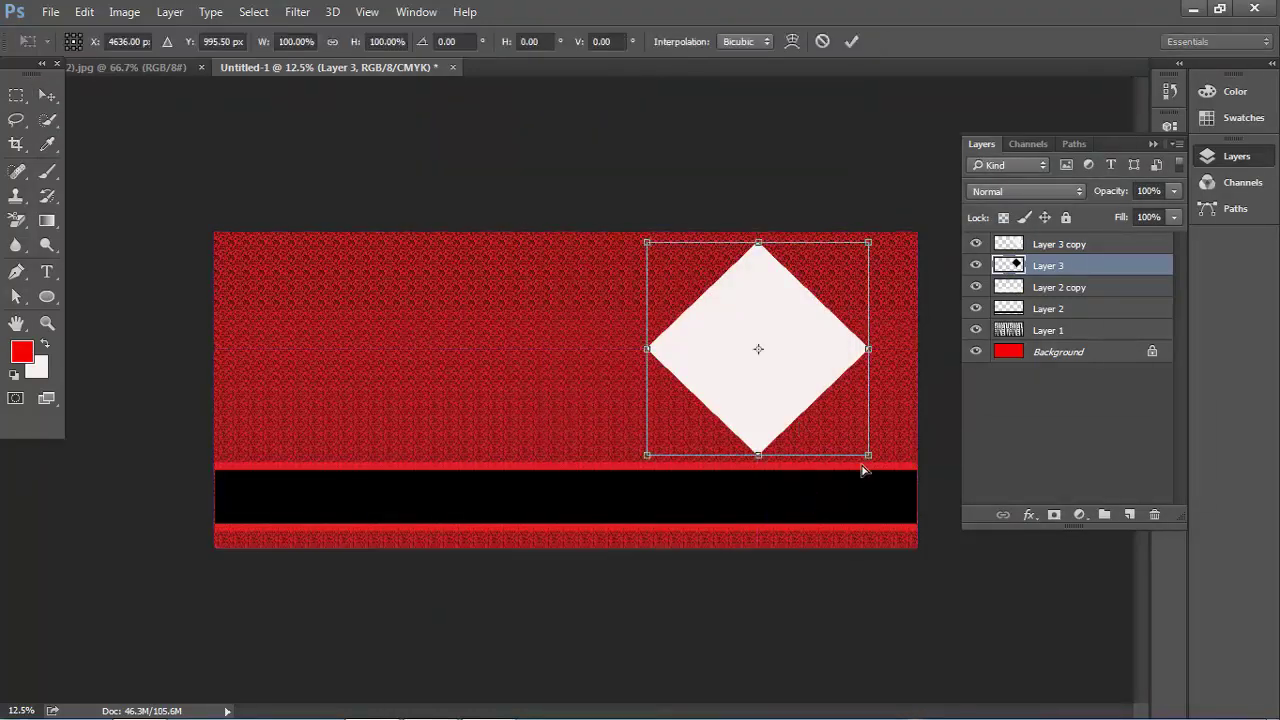
pyautogui.moveTo(870, 455); pyautogui.dragTo(887, 462)
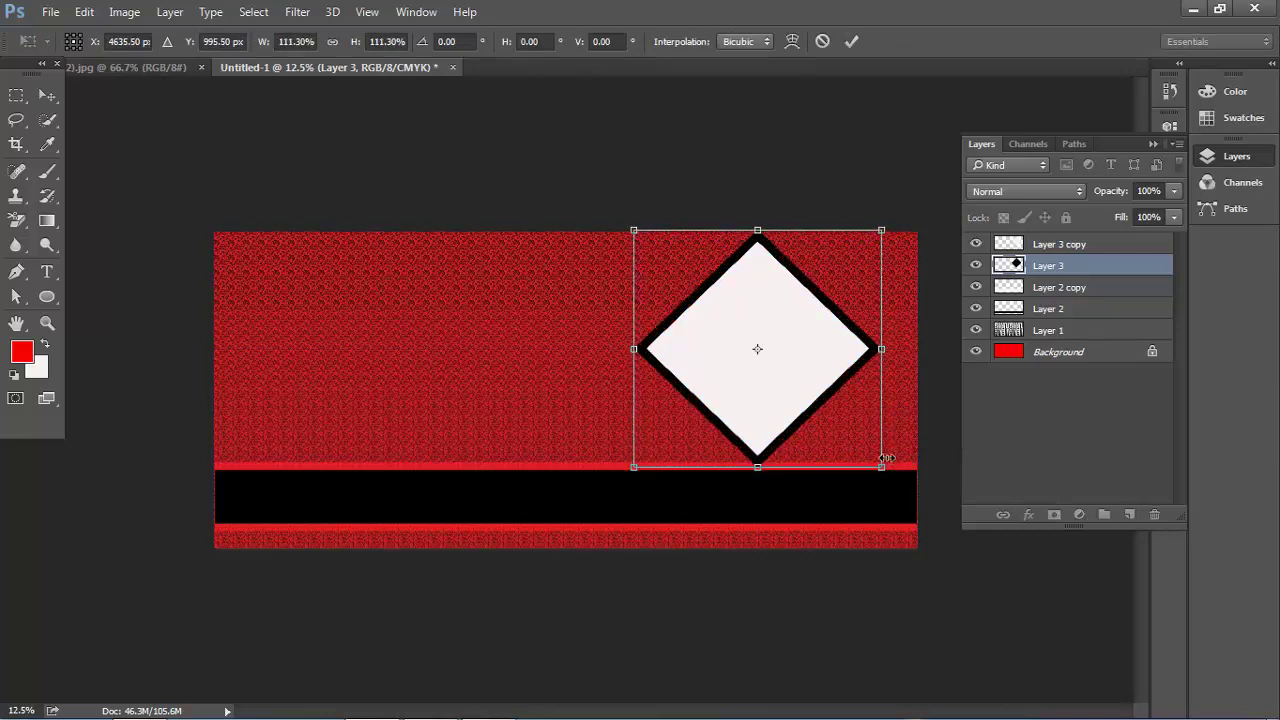
pyautogui.doubleClick(831, 357)
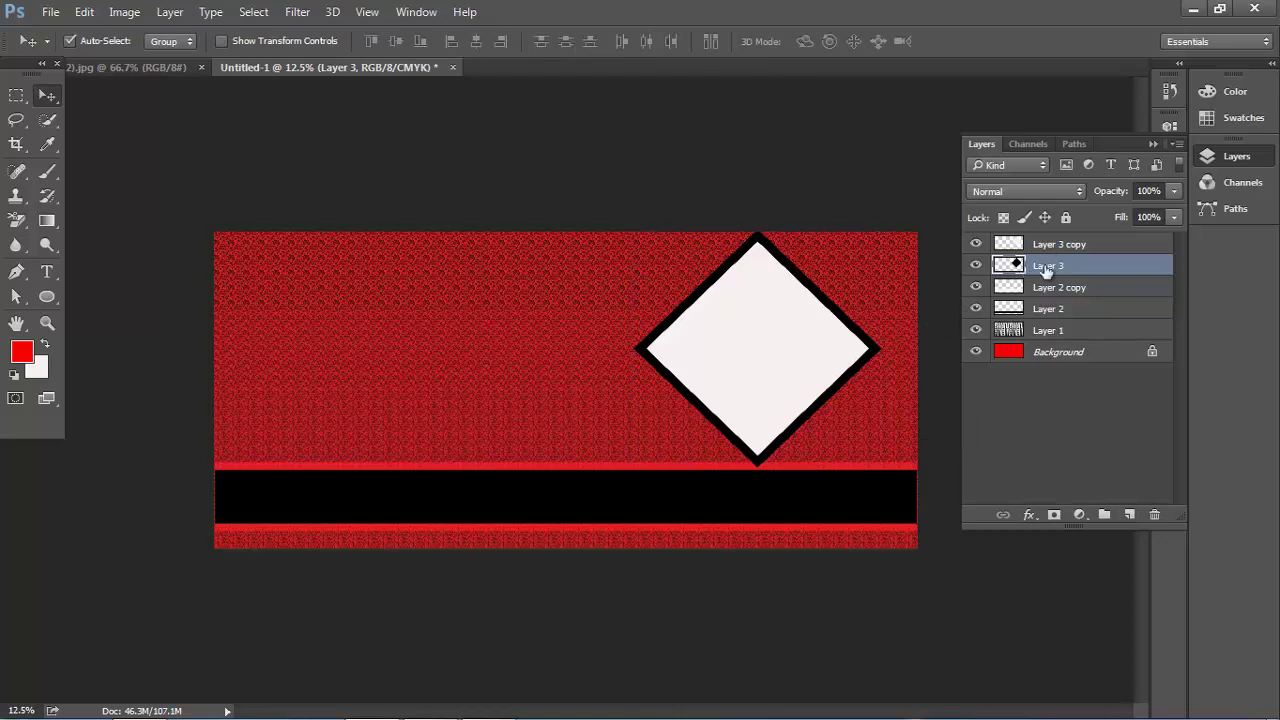
pyautogui.click(990, 189)
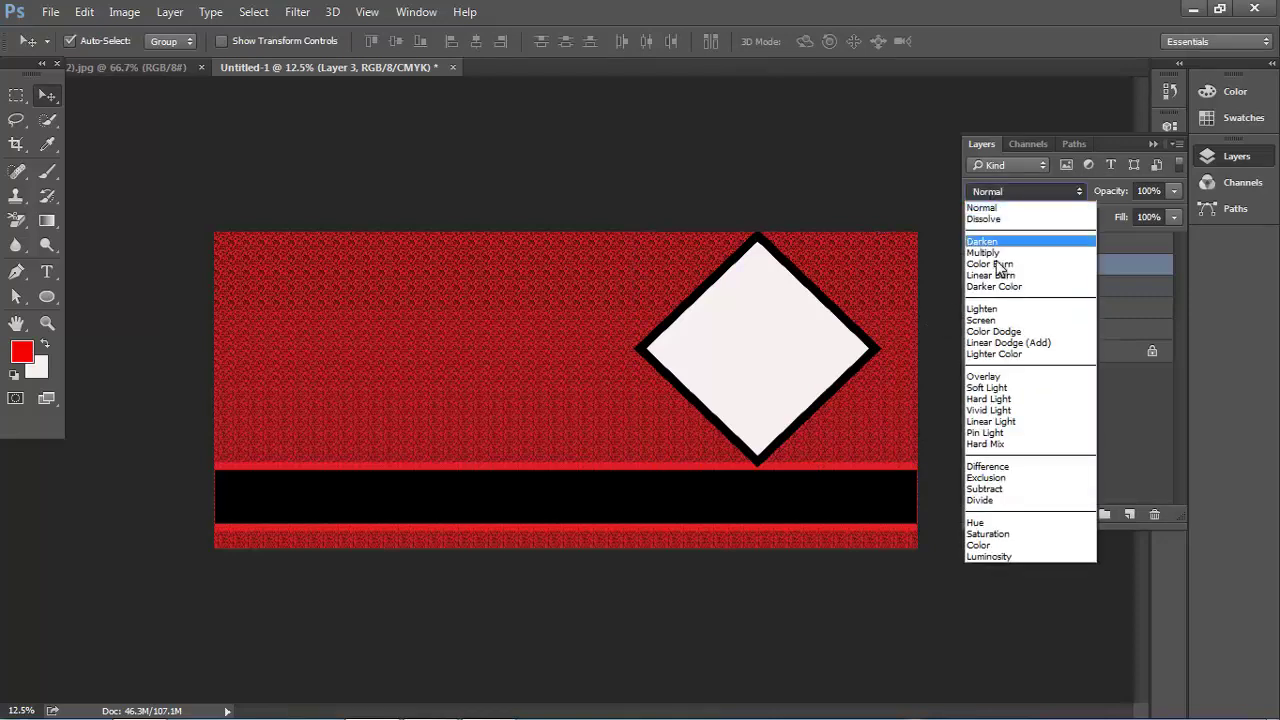
pyautogui.click(982, 376)
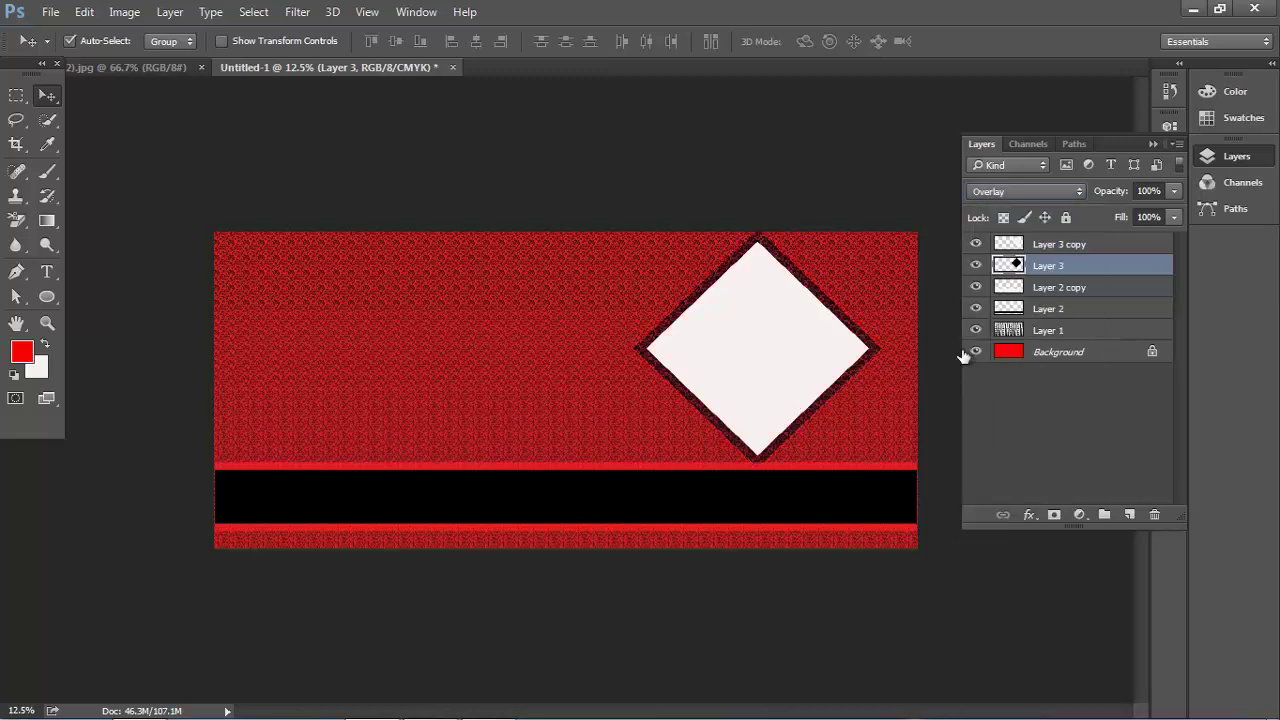
pyautogui.click(1172, 197)
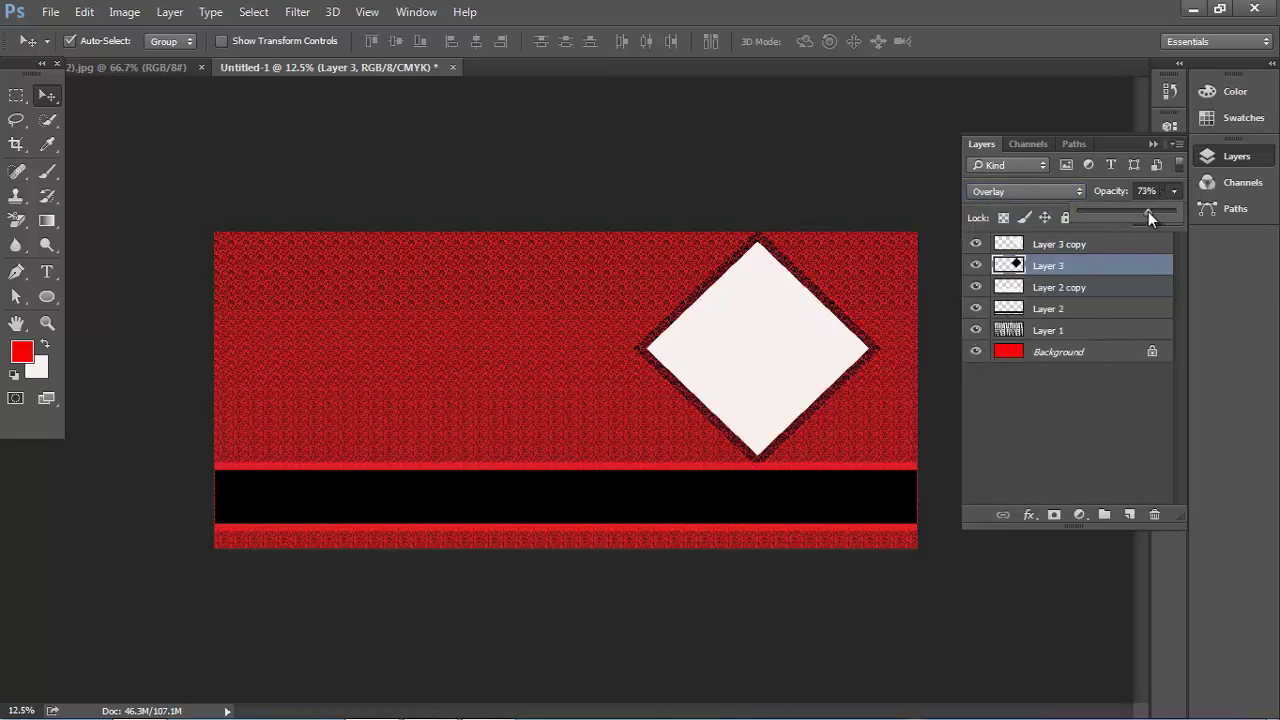
pyautogui.click(1008, 245)
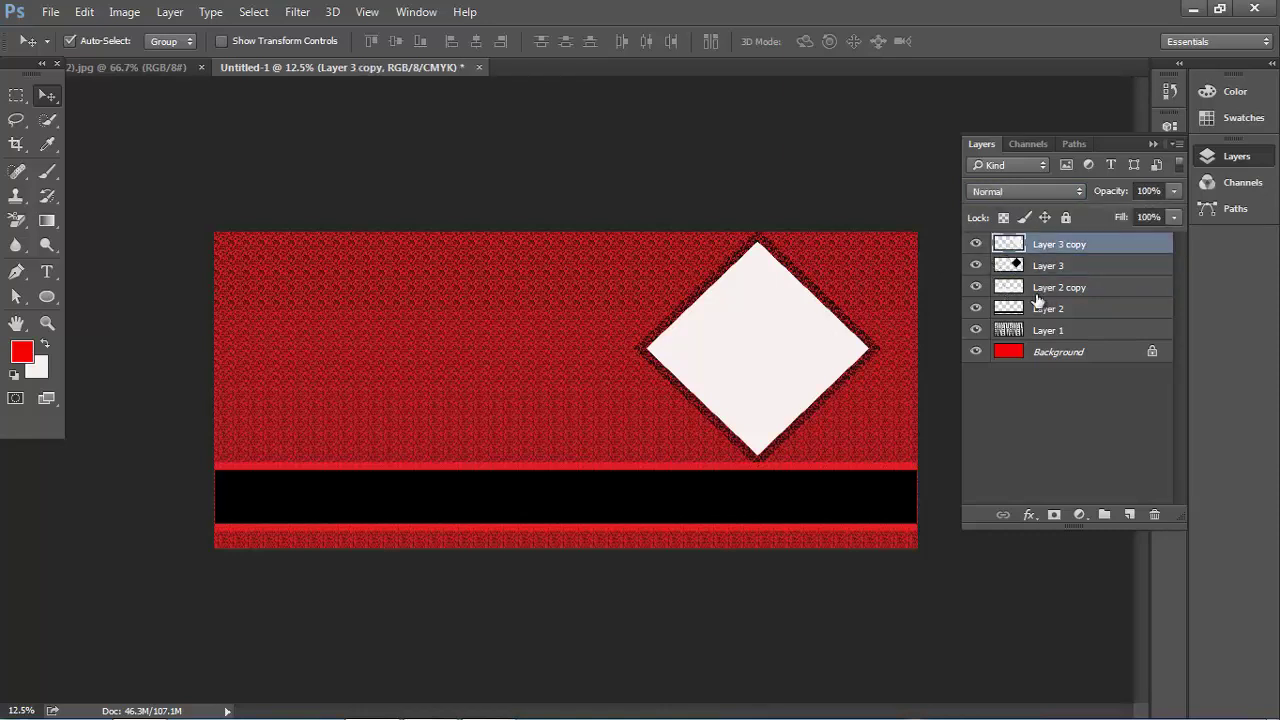
# Blacken the Layer 3 copy diamond with Hue/Saturation Lightness -100, then add Layer 3 to the selection
pyautogui.hotkey('ctrl', 'u')
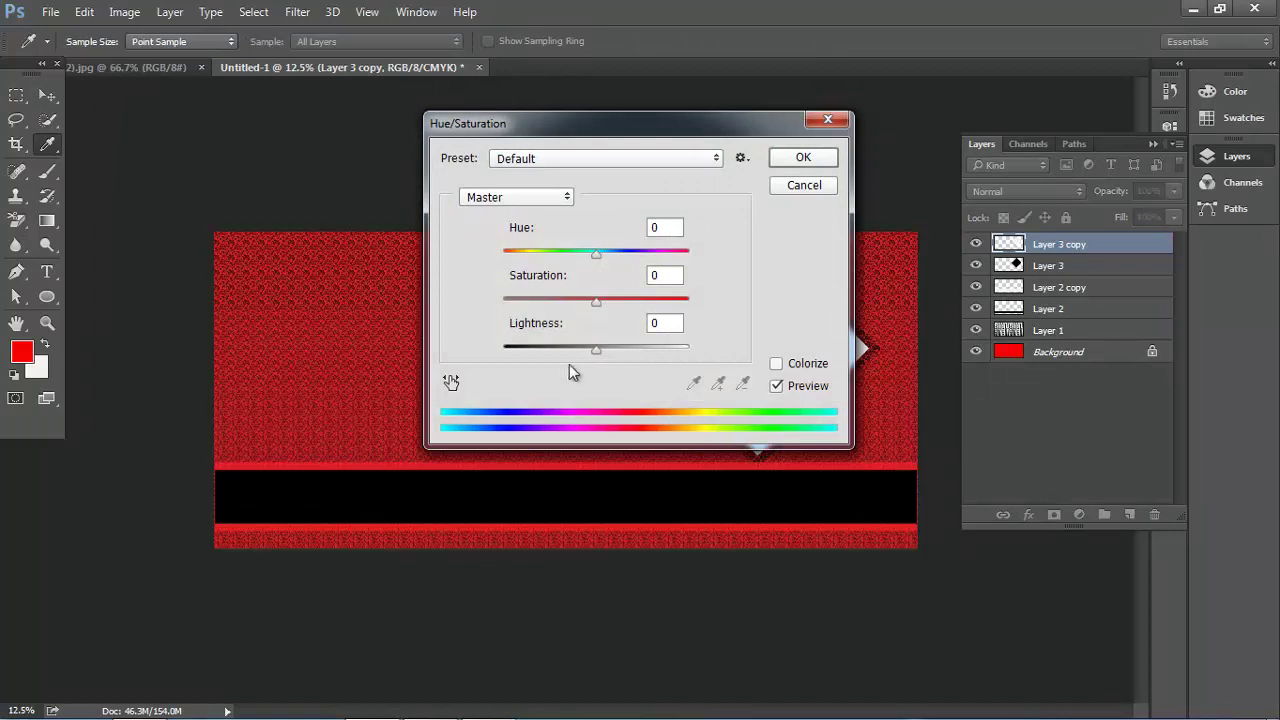
pyautogui.moveTo(596, 347); pyautogui.dragTo(505, 347)
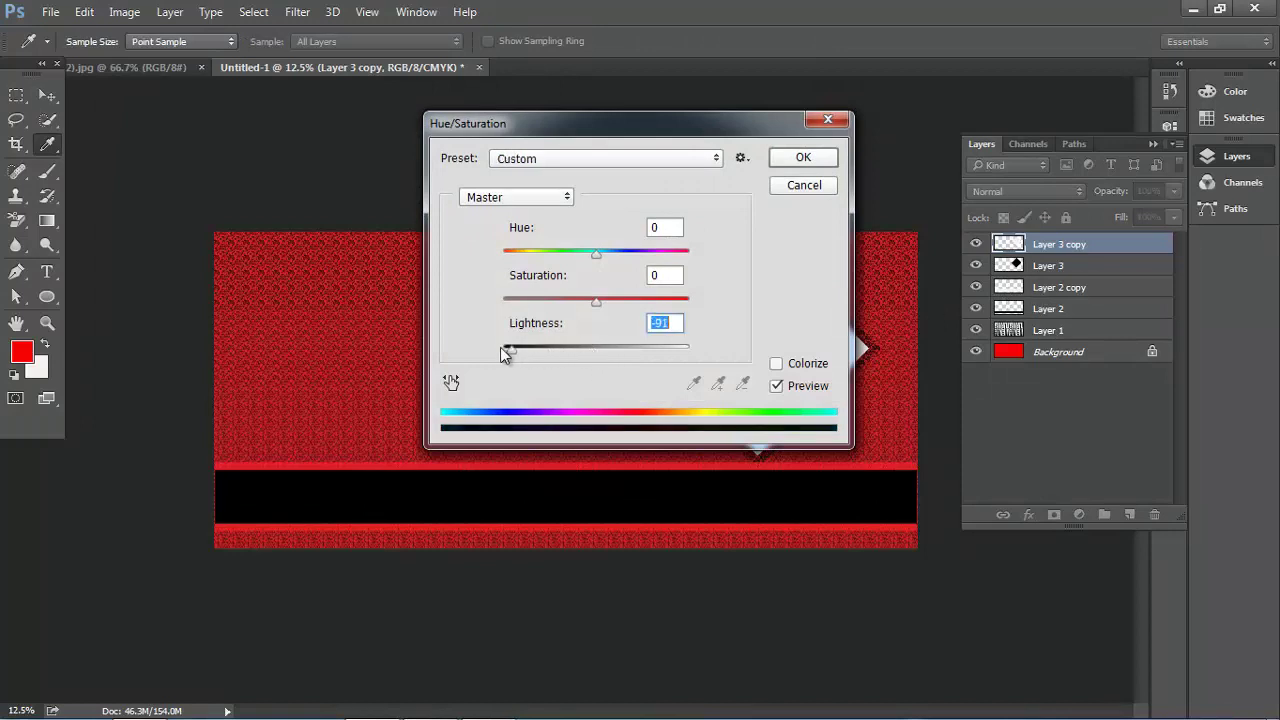
pyautogui.click(805, 158)
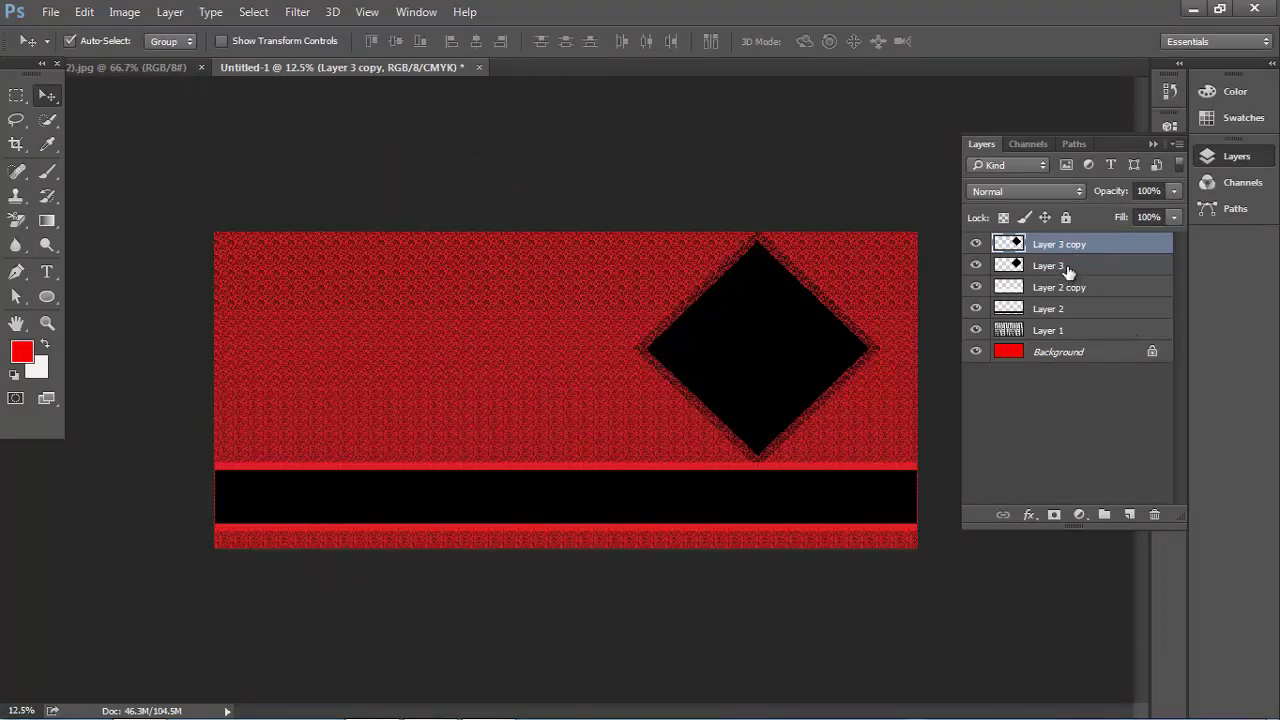
pyautogui.keyDown('shift'); pyautogui.click(1040, 267); pyautogui.keyUp('shift')
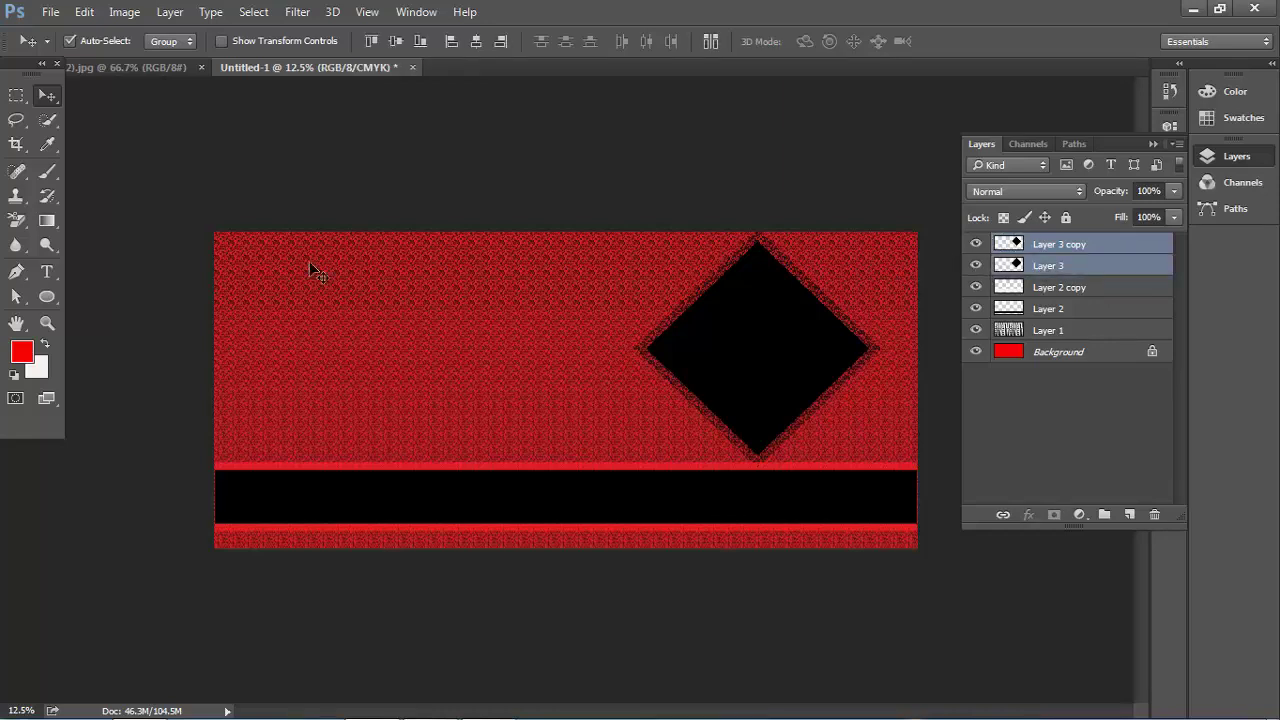
# Bring the bride photo from its document into the banner over the diamond as Layer 4
pyautogui.click(150, 67)
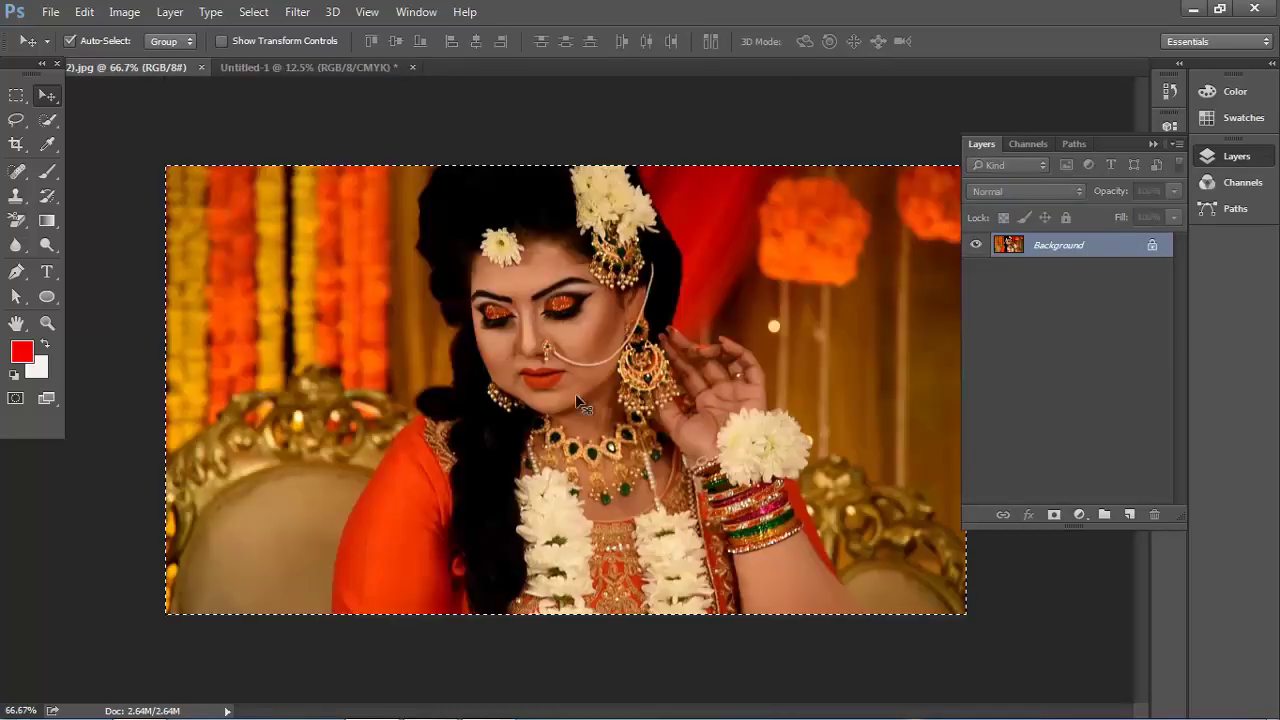
pyautogui.press('ctrl')
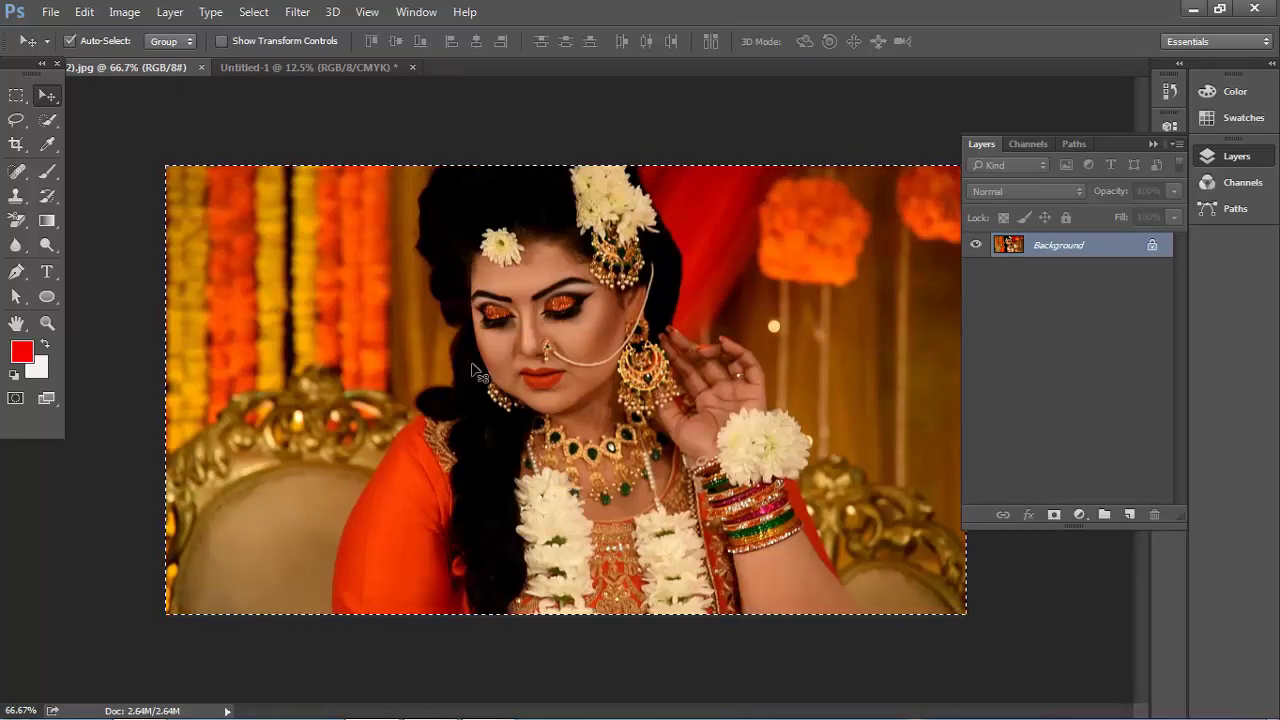
pyautogui.press('ctrl')
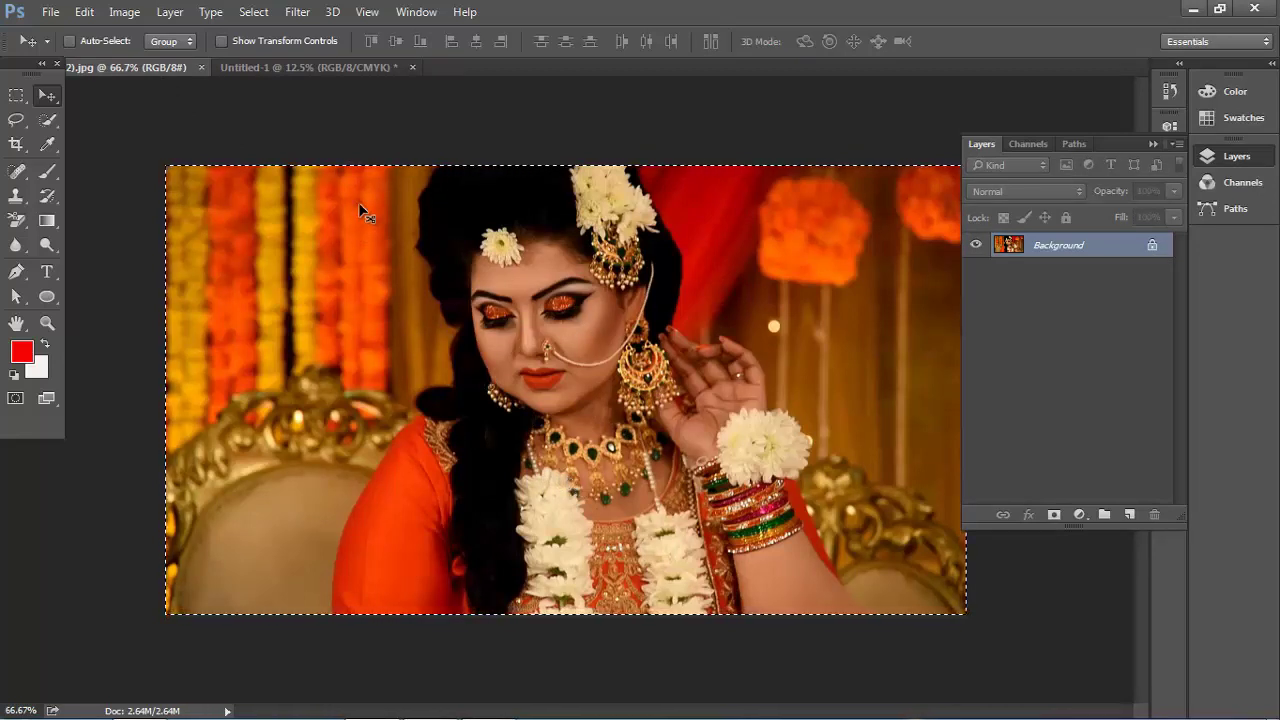
pyautogui.click(310, 66)
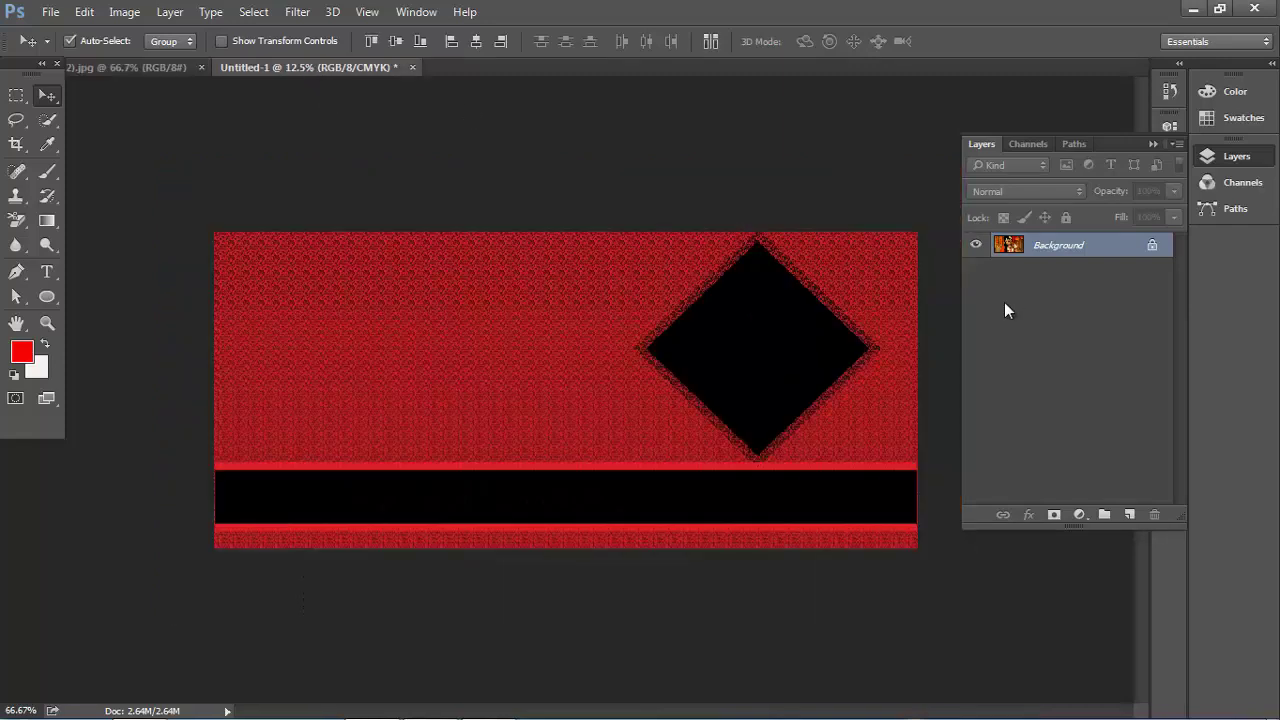
pyautogui.press('ctrl')
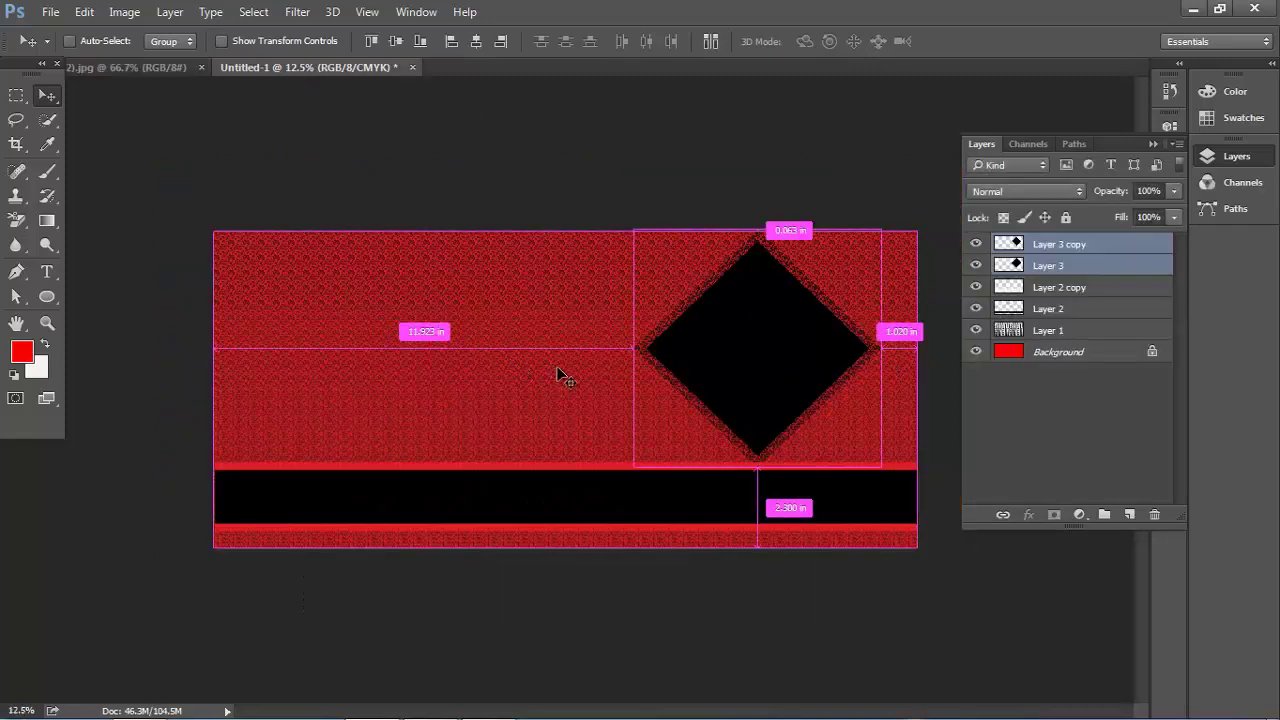
pyautogui.moveTo(560, 373); pyautogui.dragTo(775, 369)
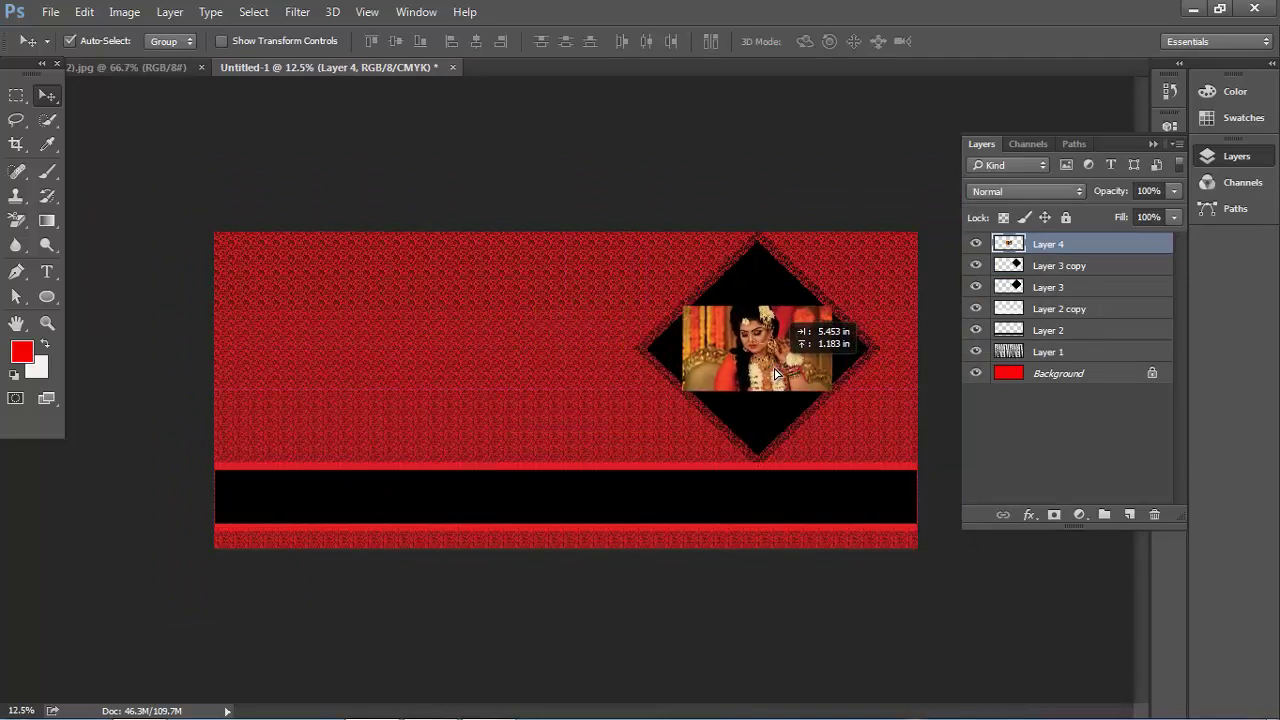
# Scale the bride photo to about 265% so it covers the diamond
pyautogui.hotkey('ctrl', 't')
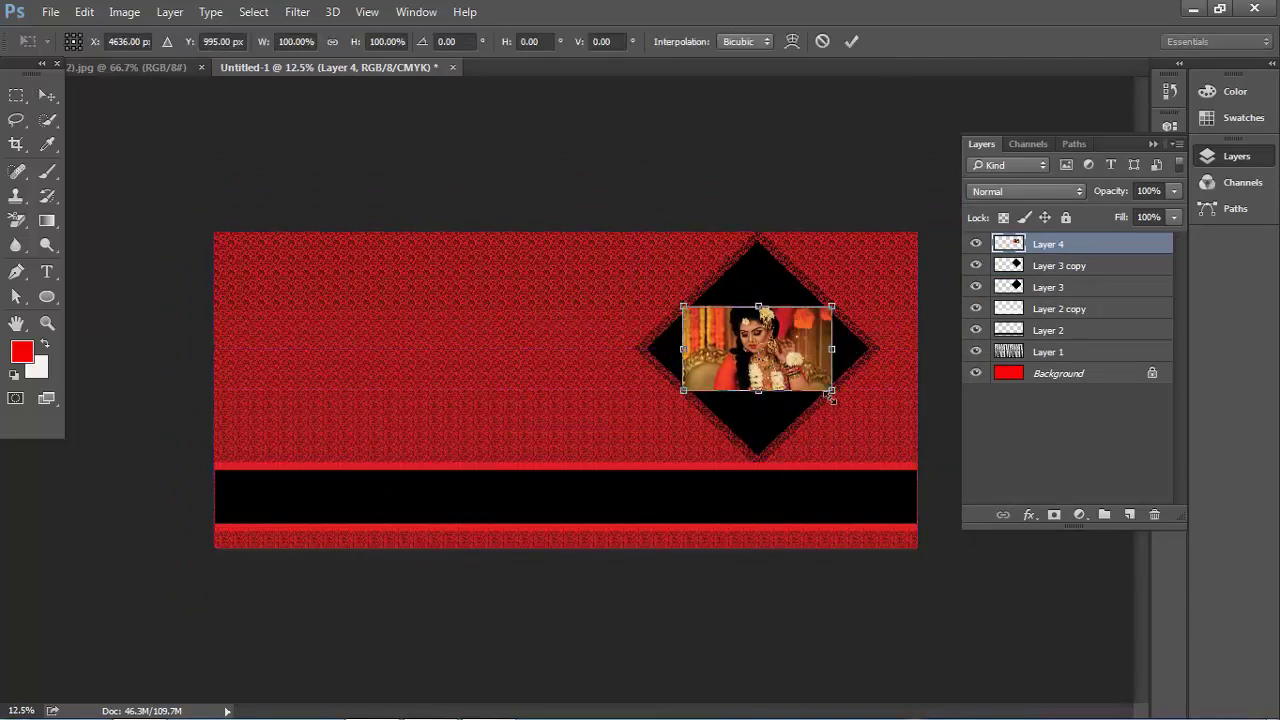
pyautogui.moveTo(829, 396); pyautogui.dragTo(956, 460)
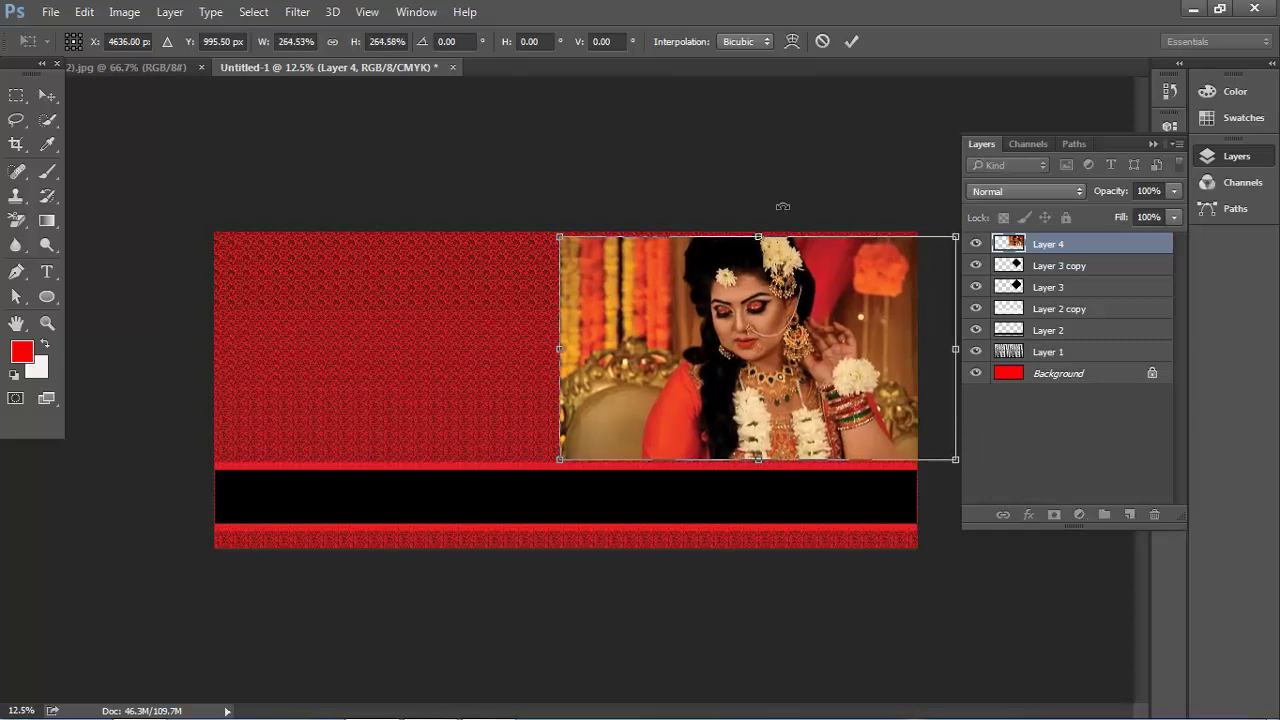
pyautogui.click(851, 41)
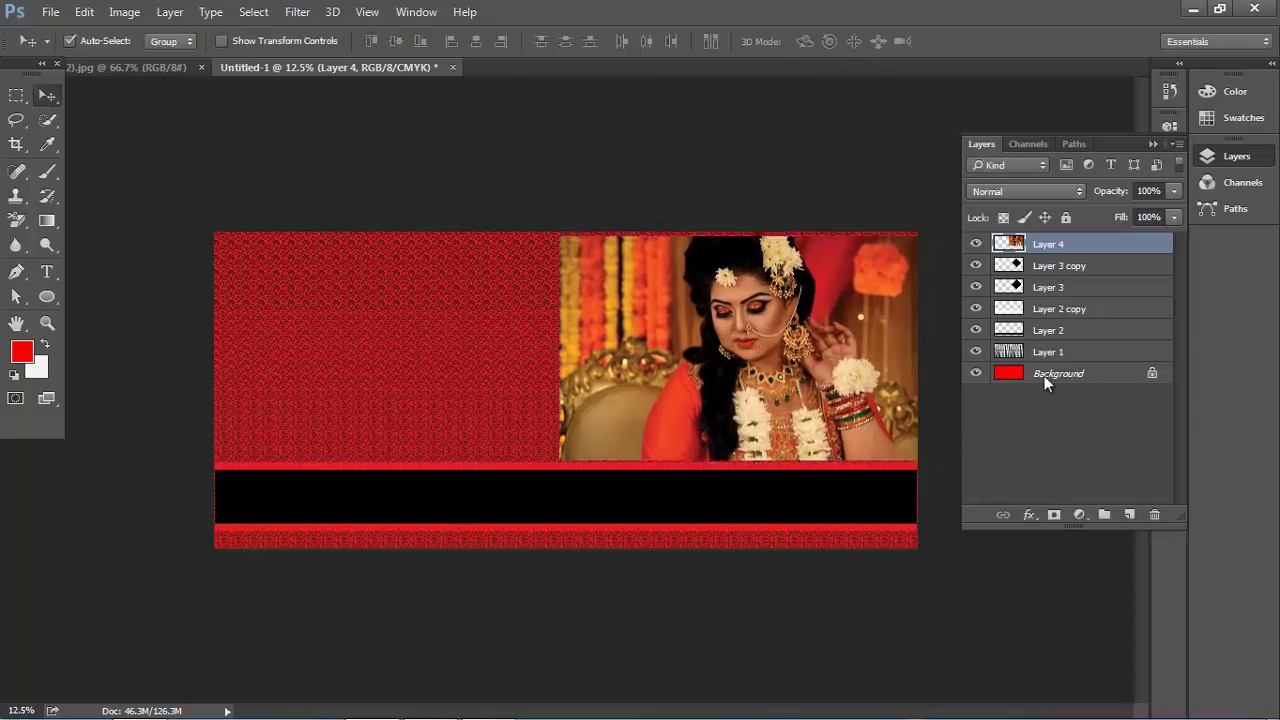
pyautogui.click(1040, 288)
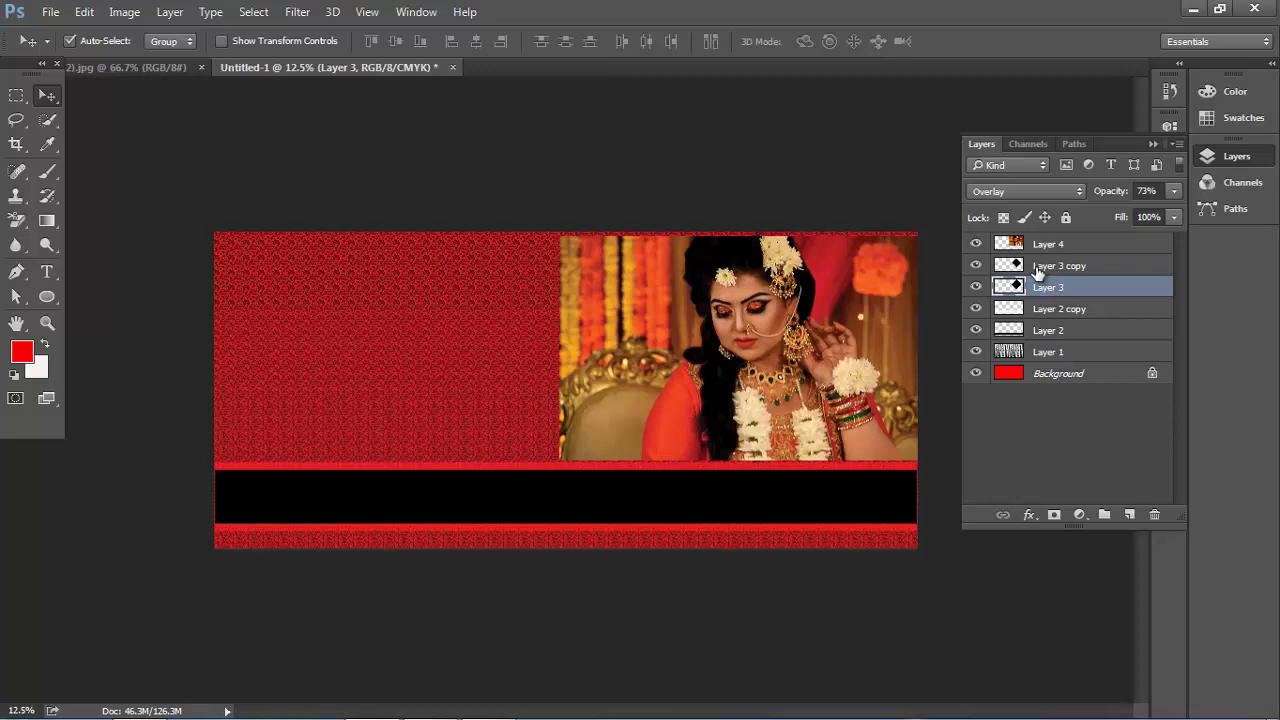
# Clip the Layer 4 bride photo to the Layer 3 copy diamond, leaving Layer 4 selected
pyautogui.keyDown('shift'); pyautogui.click(1037, 267); pyautogui.keyUp('shift')
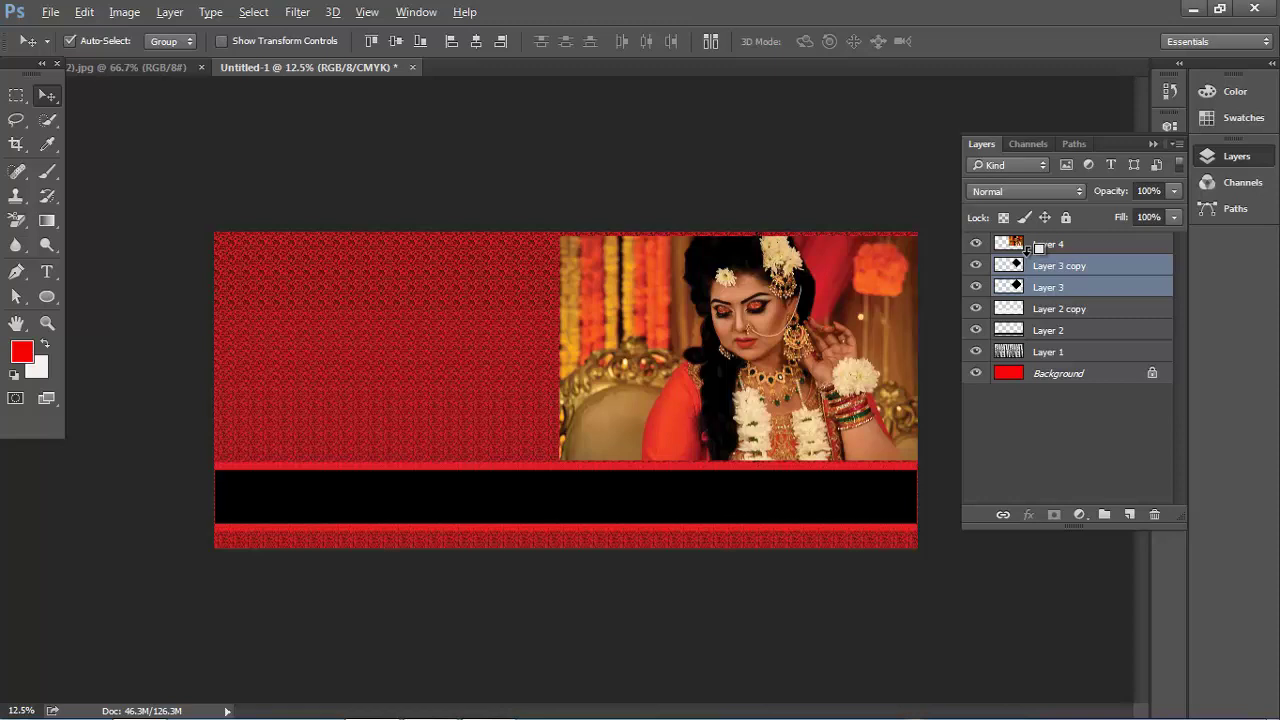
pyautogui.keyDown('alt'); pyautogui.click(1029, 249); pyautogui.keyUp('alt')
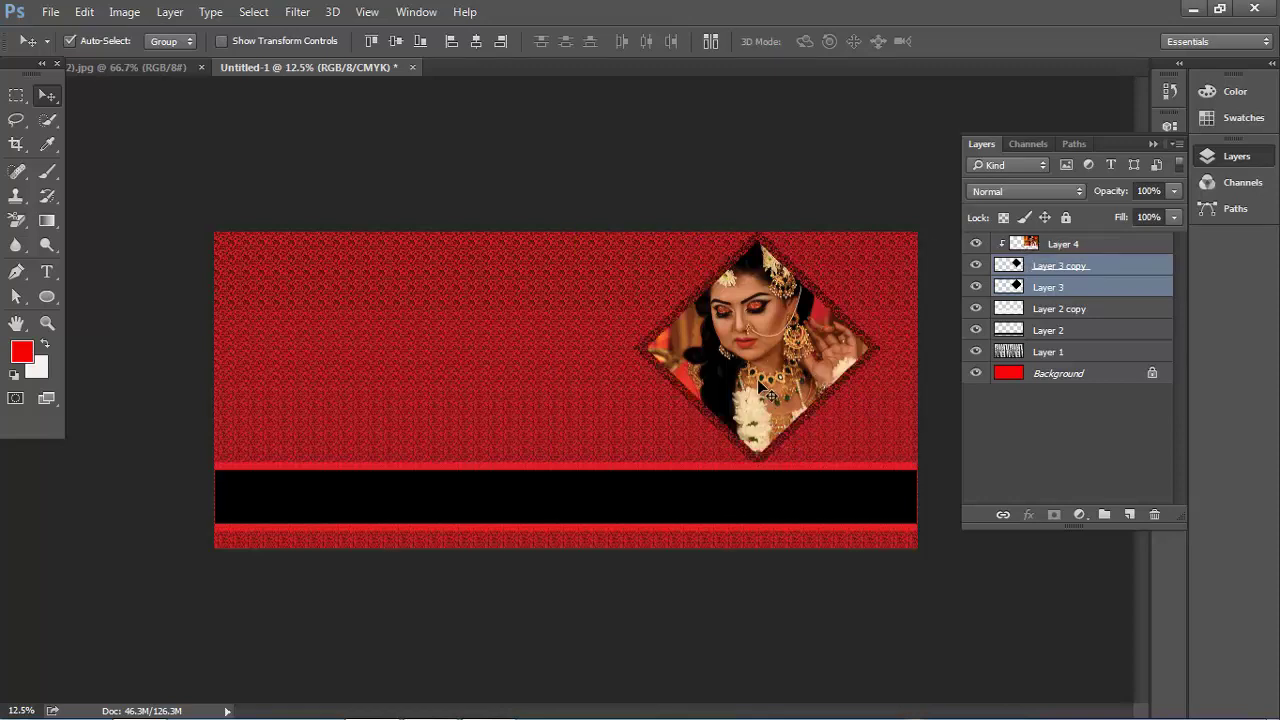
pyautogui.click(1110, 249)
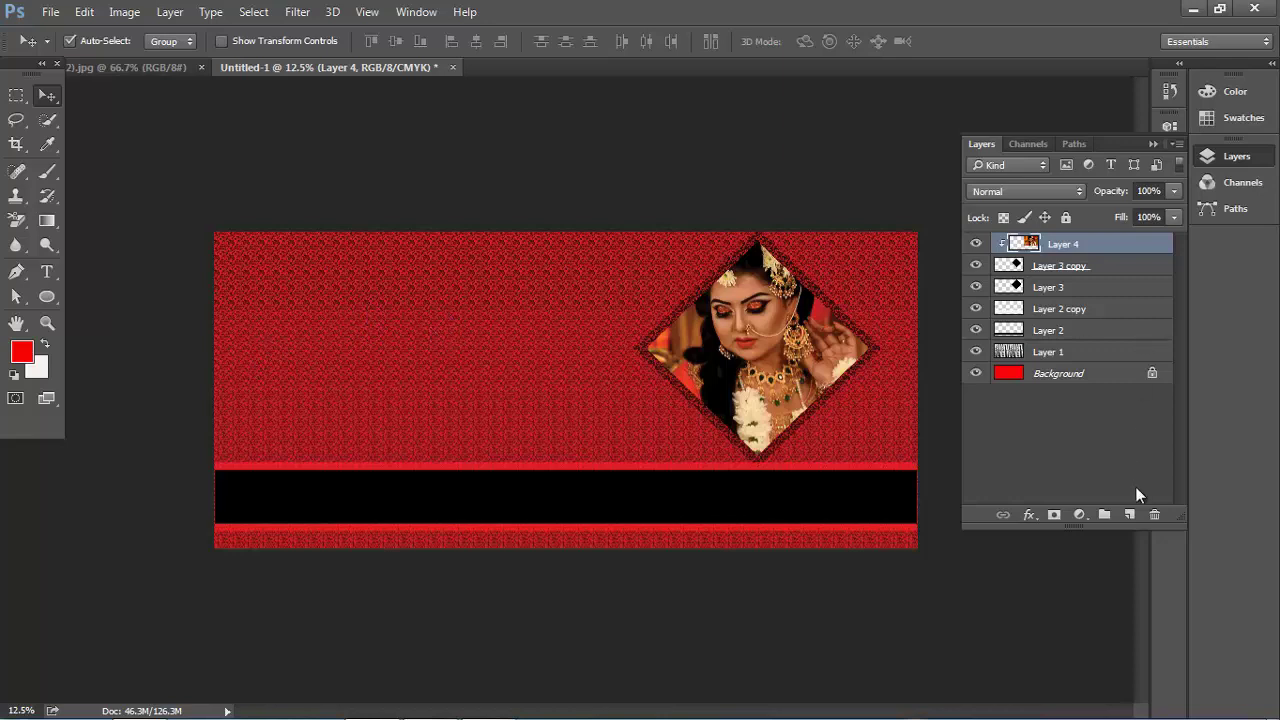
# On a new layer, draw a circular elliptical selection left of the diamond
pyautogui.click(1131, 516)
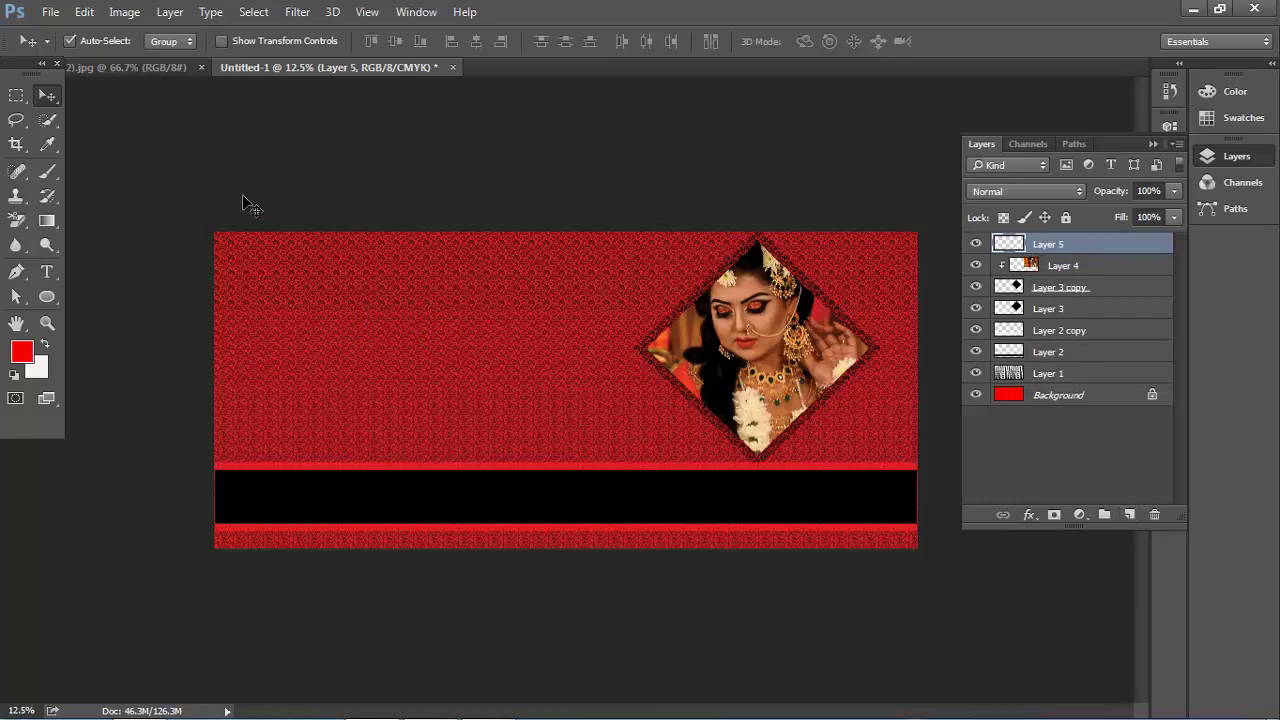
pyautogui.rightClick(20, 100)
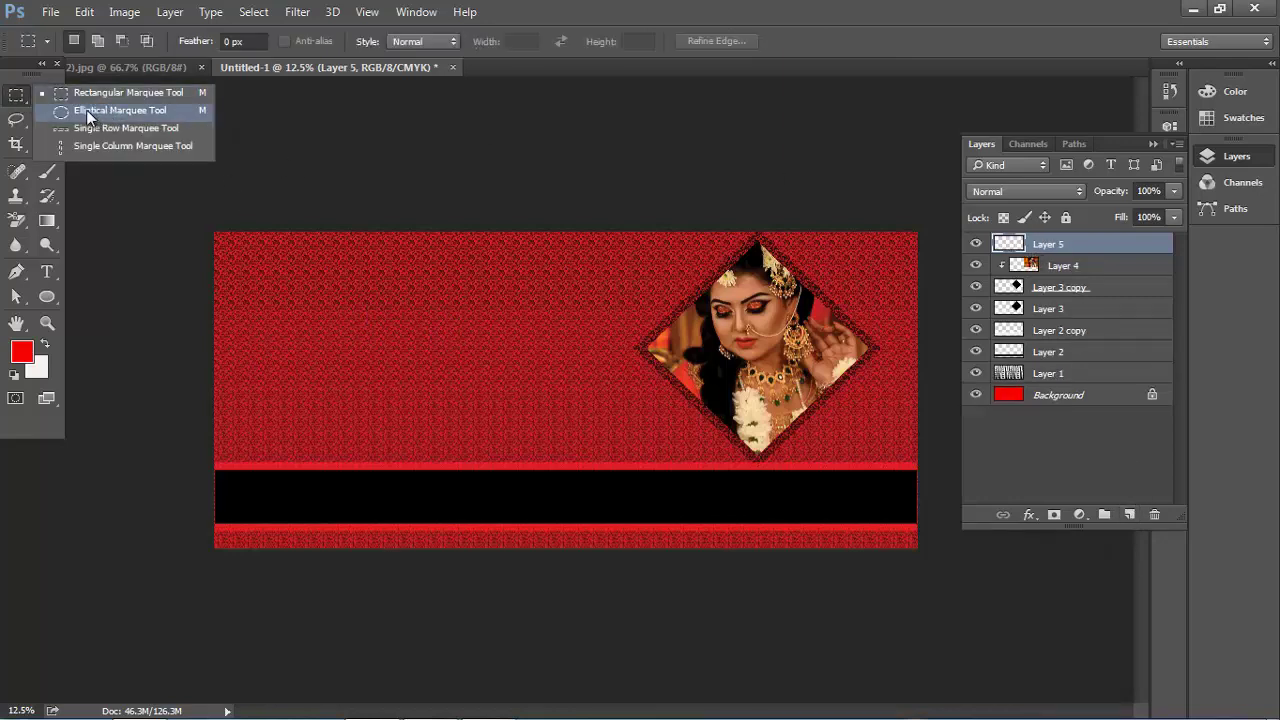
pyautogui.click(86, 109)
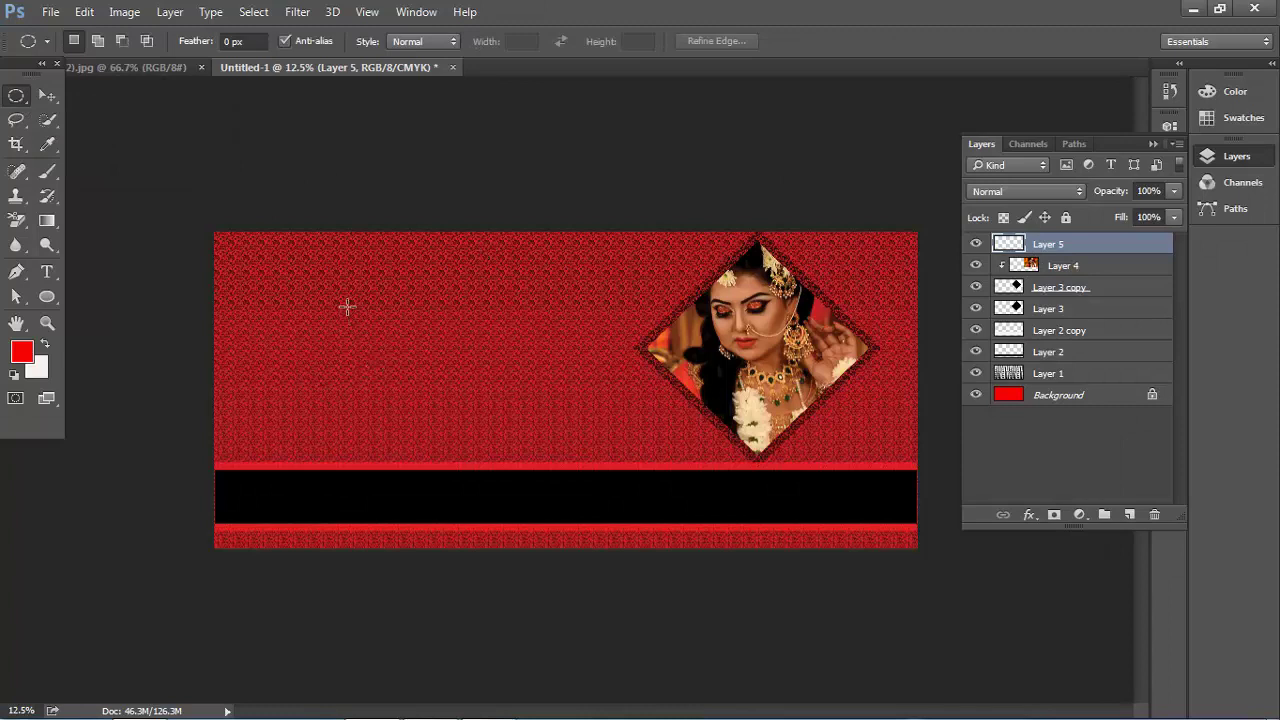
pyautogui.moveTo(337, 281); pyautogui.dragTo(492, 410)
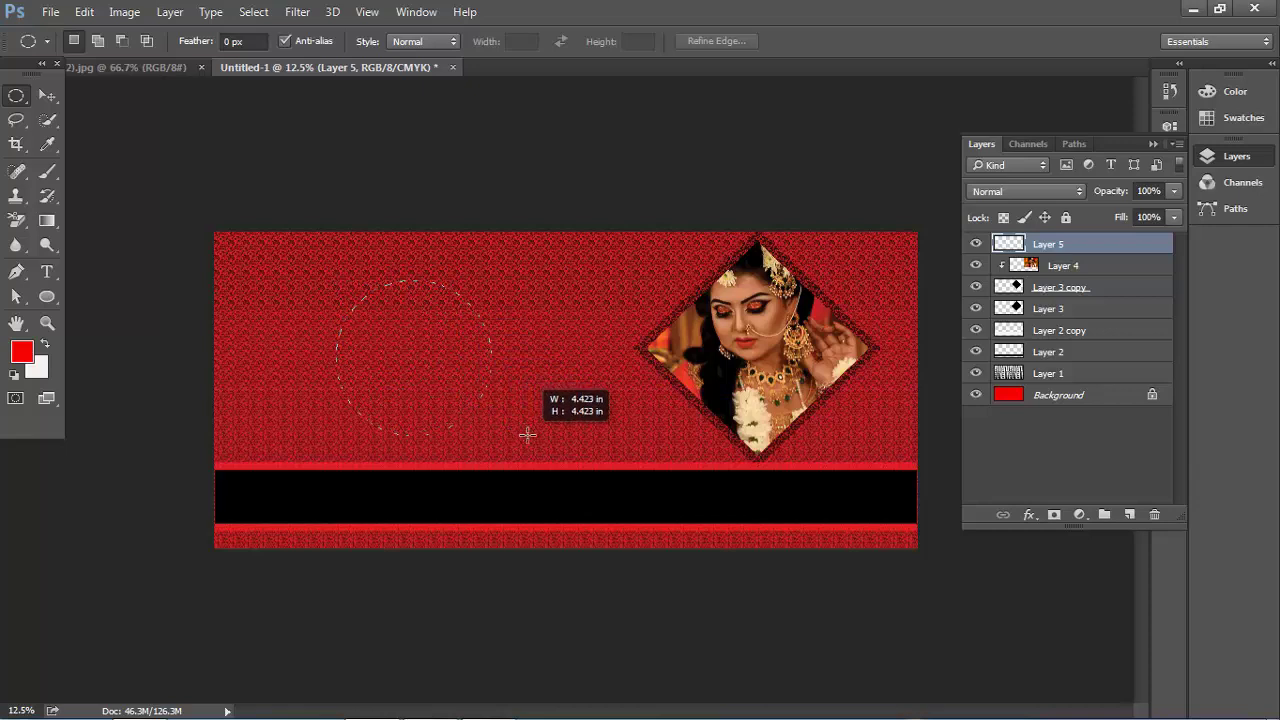
pyautogui.moveTo(492, 410); pyautogui.dragTo(528, 436)
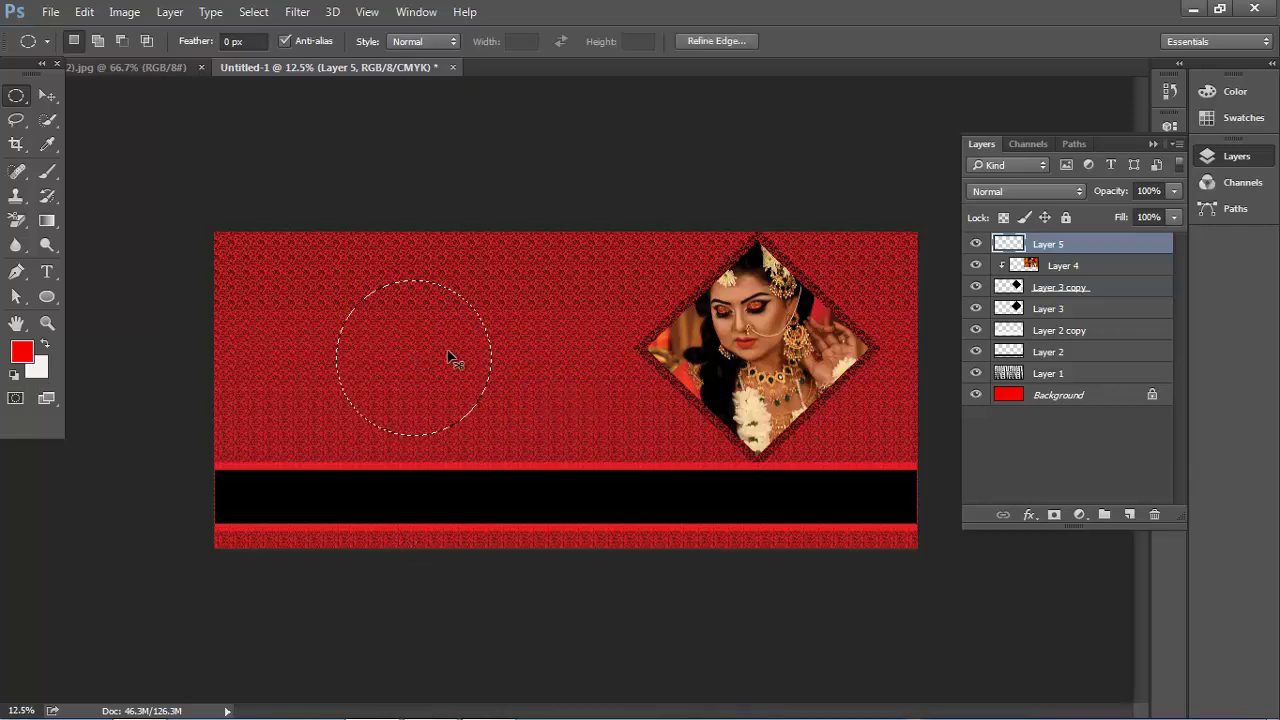
# Fill the circle white, deselect, and duplicate it as Layer 5 copy
pyautogui.hotkey('ctrl', 'BackSpace')
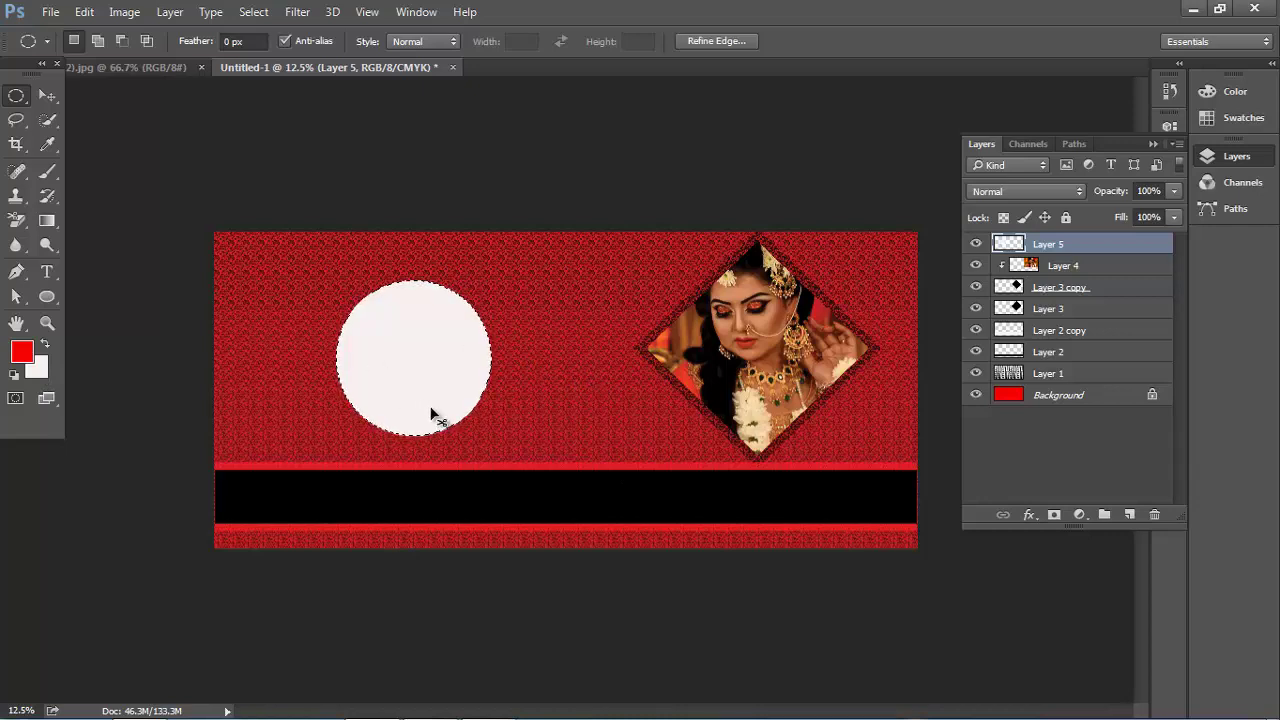
pyautogui.hotkey('ctrl', 'd')
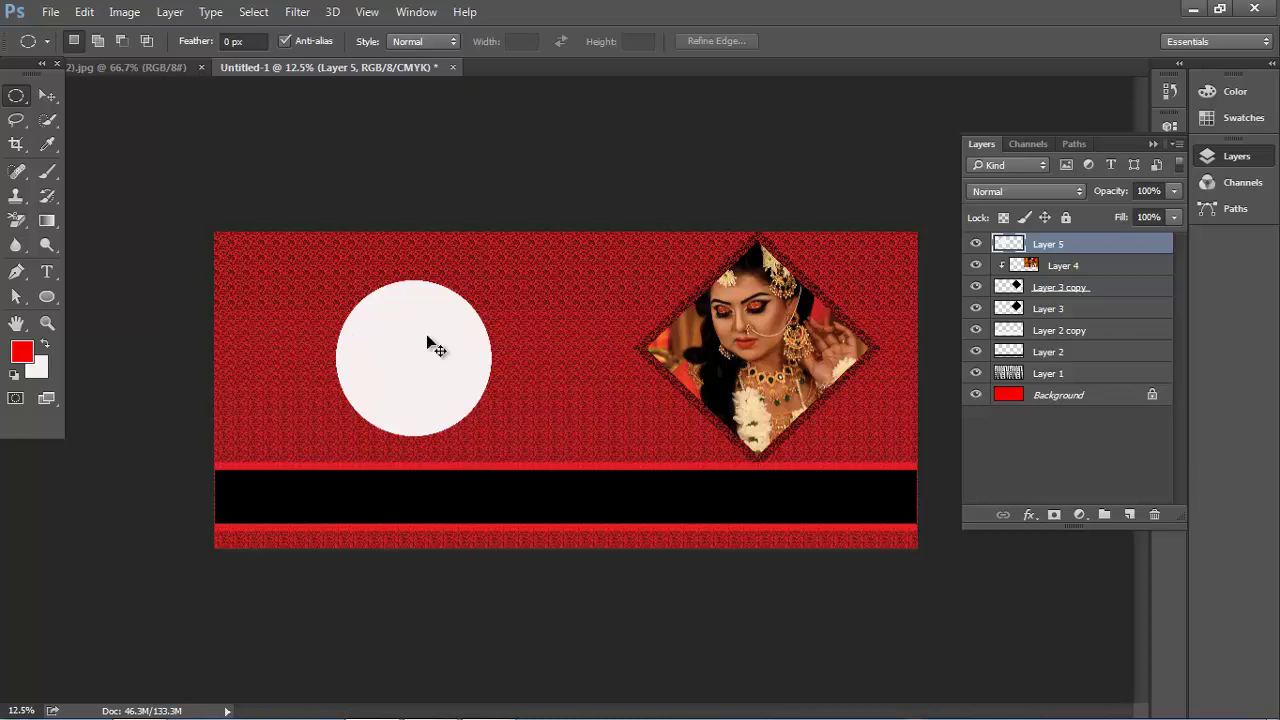
pyautogui.hotkey('ctrl', 'j')
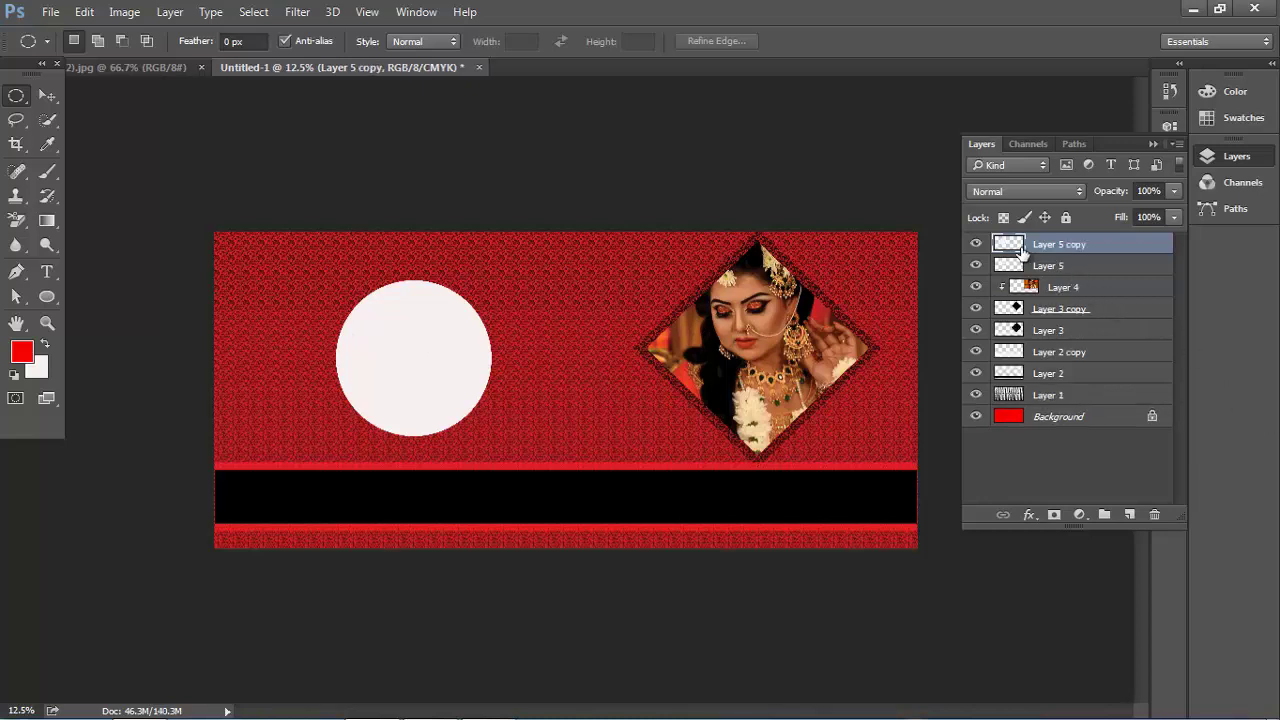
# Turn the Layer 5 circle black with Hue/Saturation lightness -100
pyautogui.click(1015, 270)
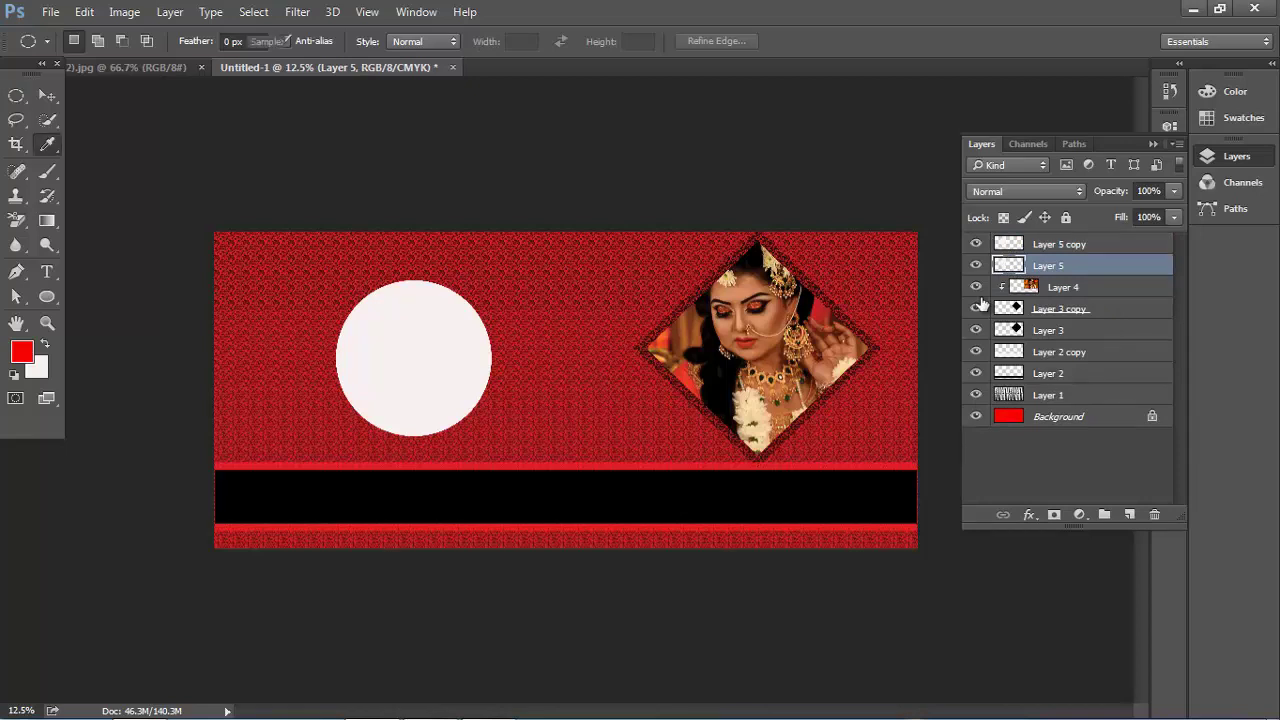
pyautogui.hotkey('ctrl', 'u')
pyautogui.moveTo(580, 307); pyautogui.dragTo(579, 311)
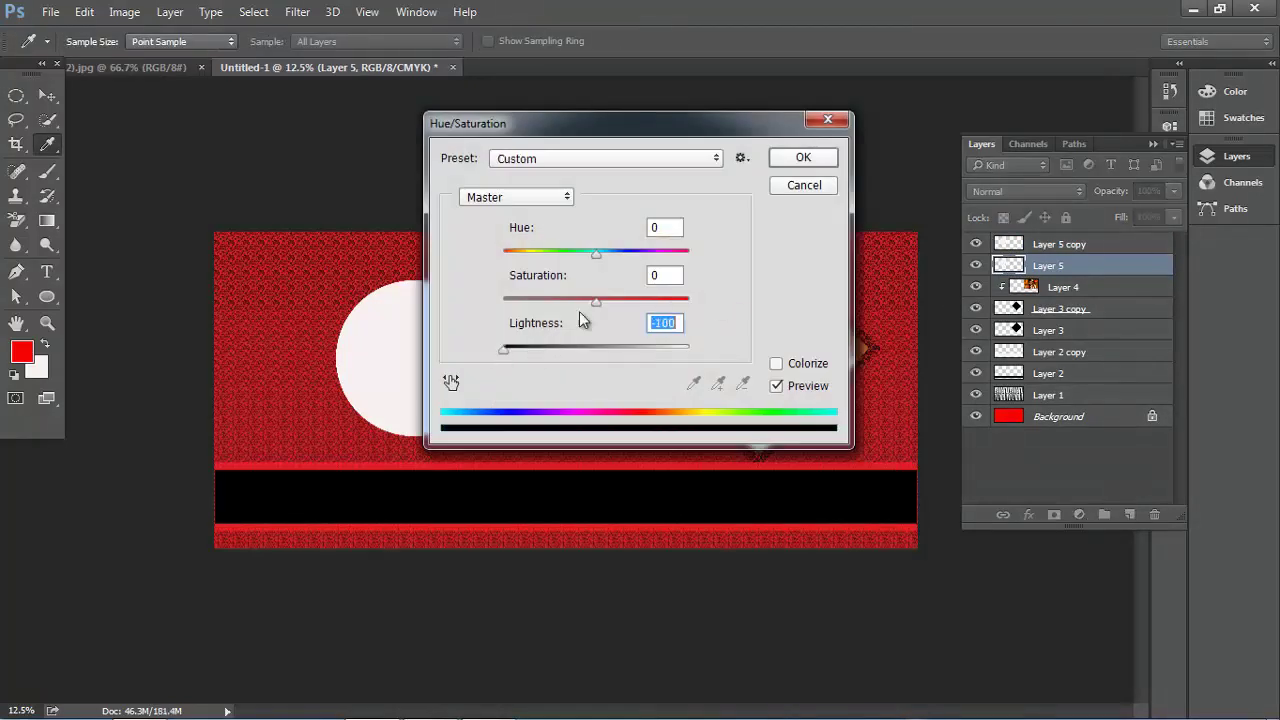
pyautogui.click(801, 160)
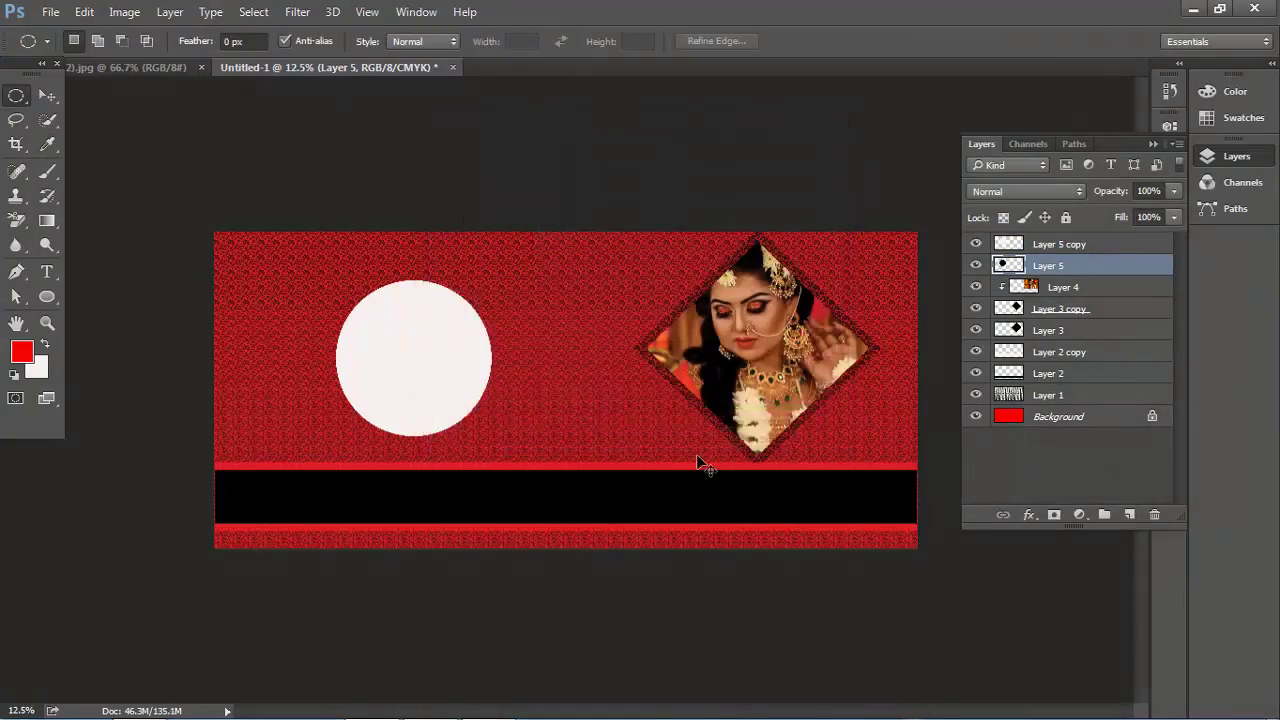
# Enlarge the black Layer 5 circle to about 113% around its centre
pyautogui.hotkey('ctrl', 't')
pyautogui.moveTo(491, 434); pyautogui.dragTo(507, 437)
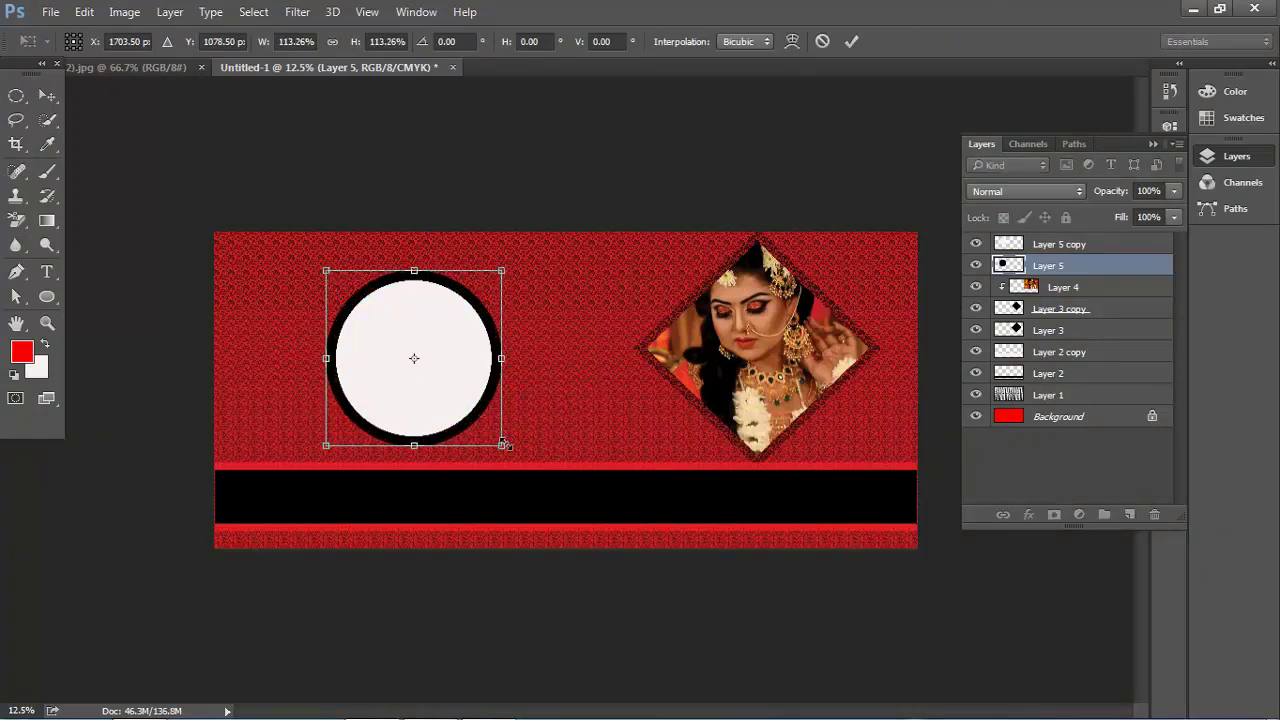
pyautogui.click(854, 45)
# Set Layer 5 to Overlay blend mode at 69% opacity
pyautogui.press('m')
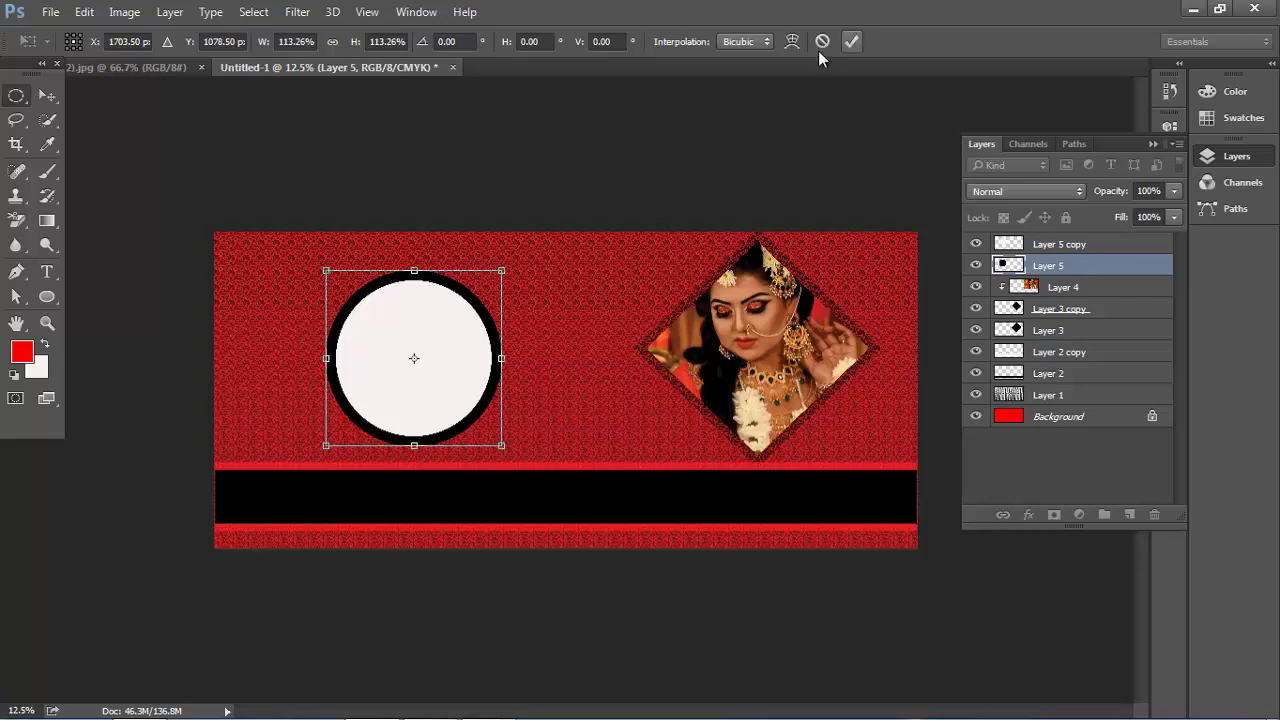
pyautogui.click(1000, 191)
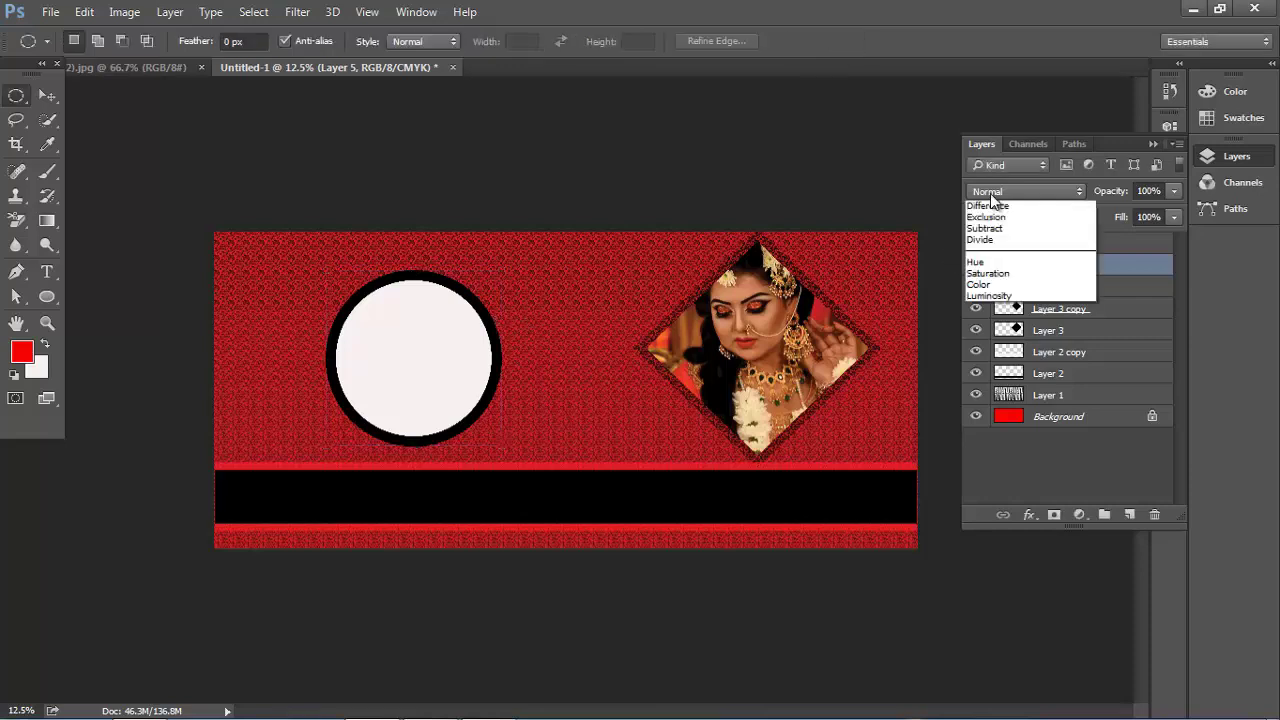
pyautogui.click(981, 377)
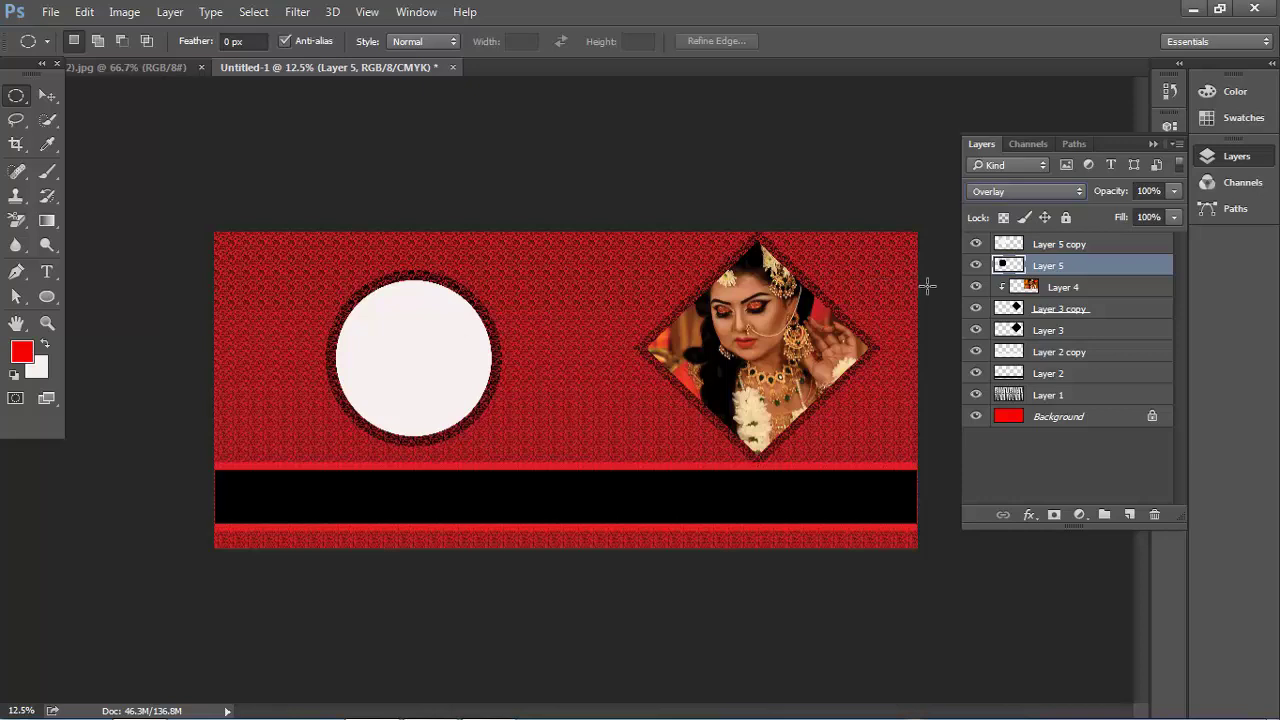
pyautogui.click(1173, 191)
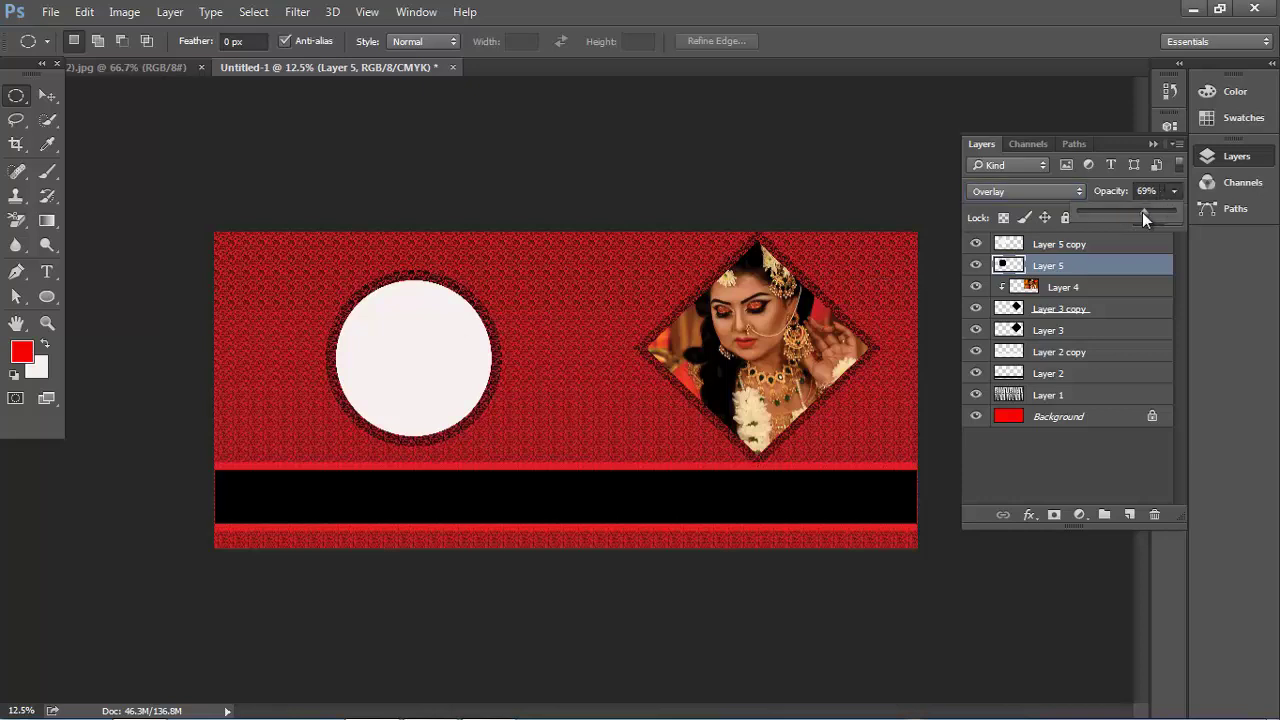
pyautogui.click(887, 156)
# Blacken Layer 5 copy with lightness -100, then select it together with Layer 5
pyautogui.click(1010, 246)
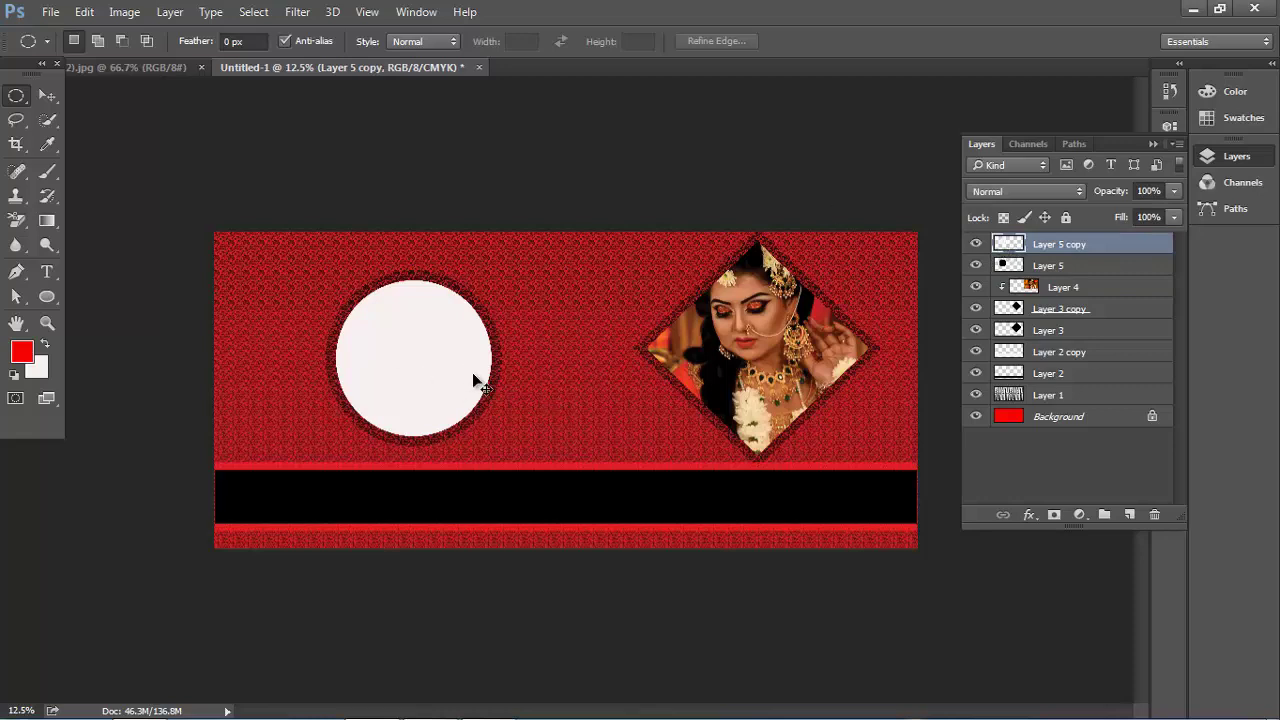
pyautogui.hotkey('ctrl', 'u')
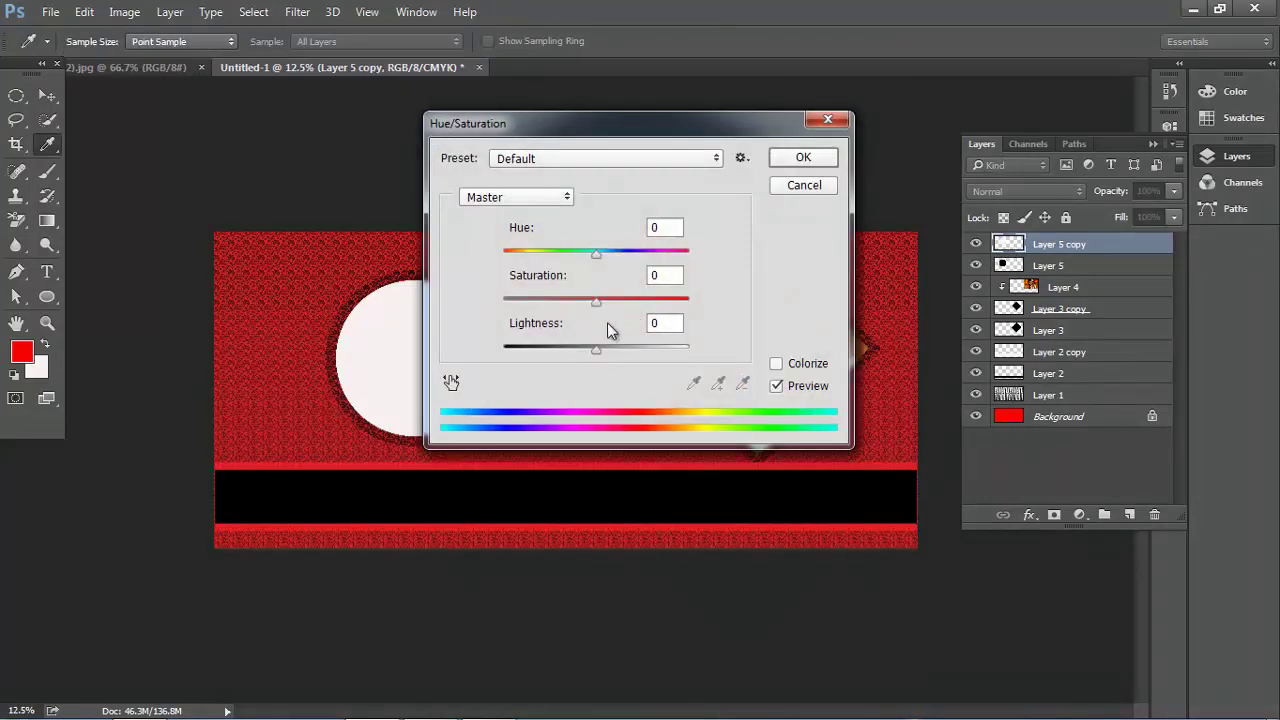
pyautogui.moveTo(596, 350); pyautogui.dragTo(484, 348)
pyautogui.click(823, 157)
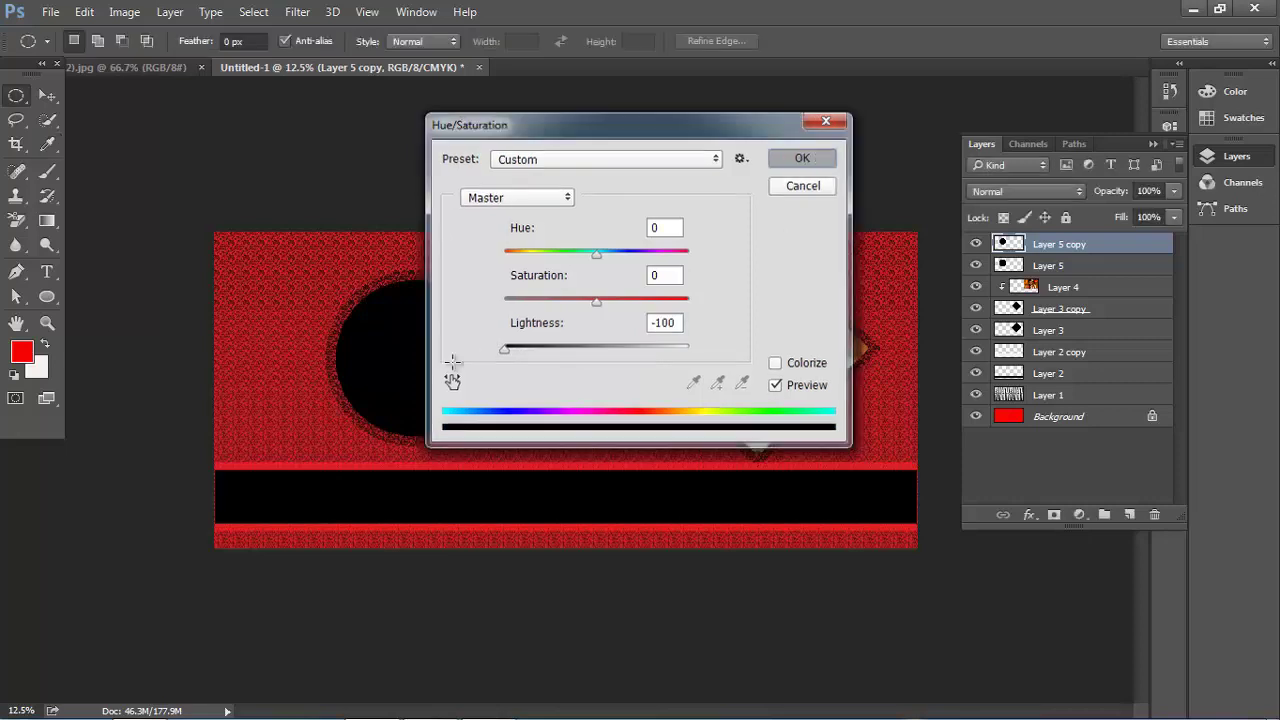
pyautogui.click(48, 98)
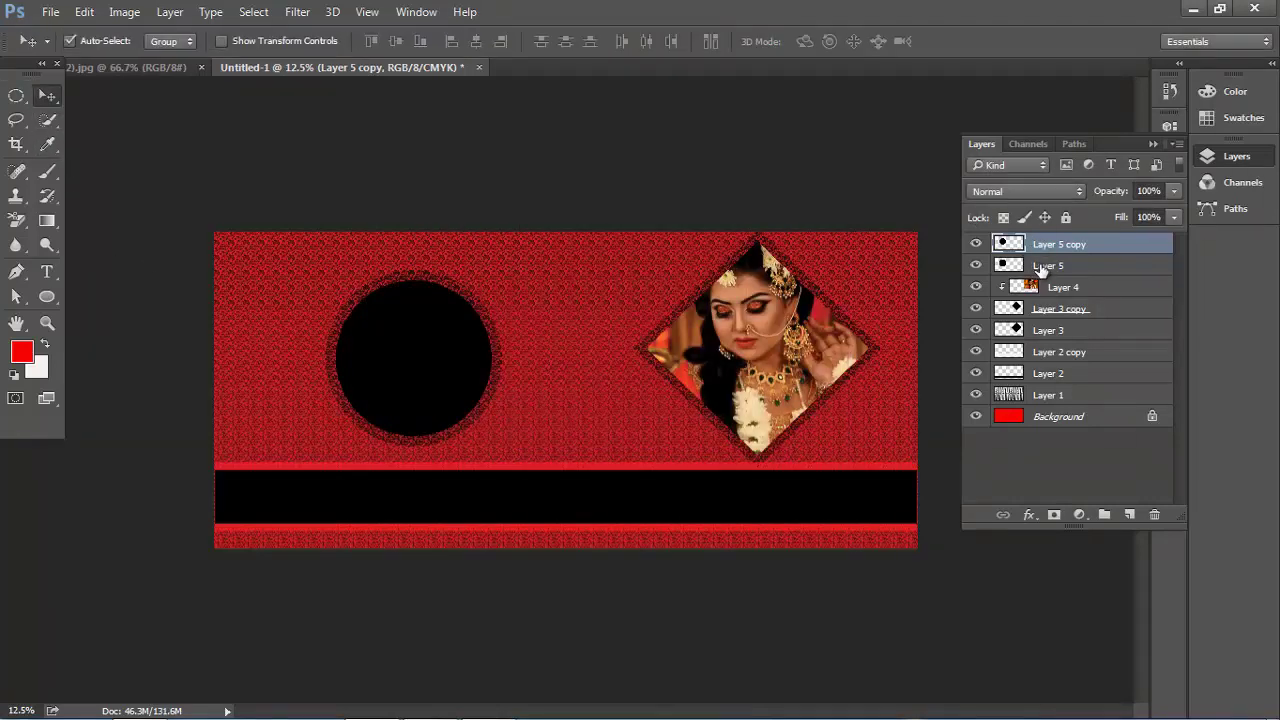
pyautogui.keyDown('shift'); pyautogui.click(1042, 266); pyautogui.keyUp('shift')
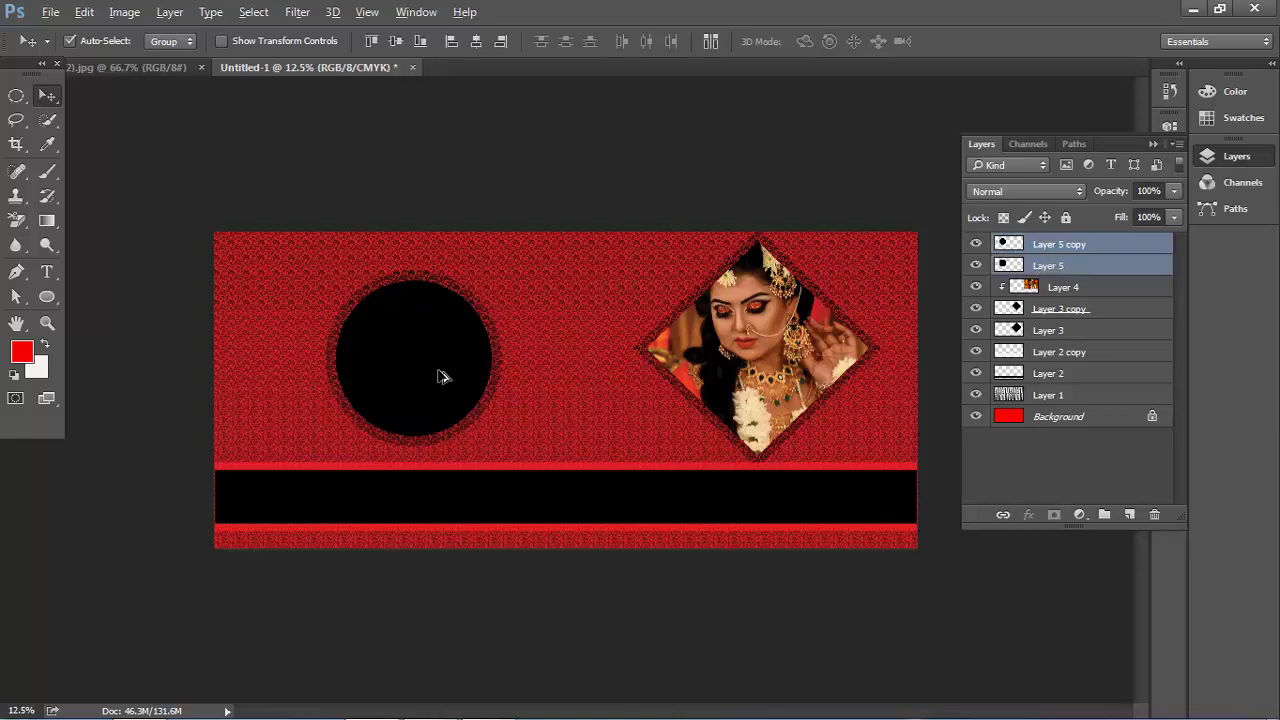
# Copy the circle frame toward the diamond and shrink it to about half size
pyautogui.moveTo(438, 376); pyautogui.dragTo(620, 407)
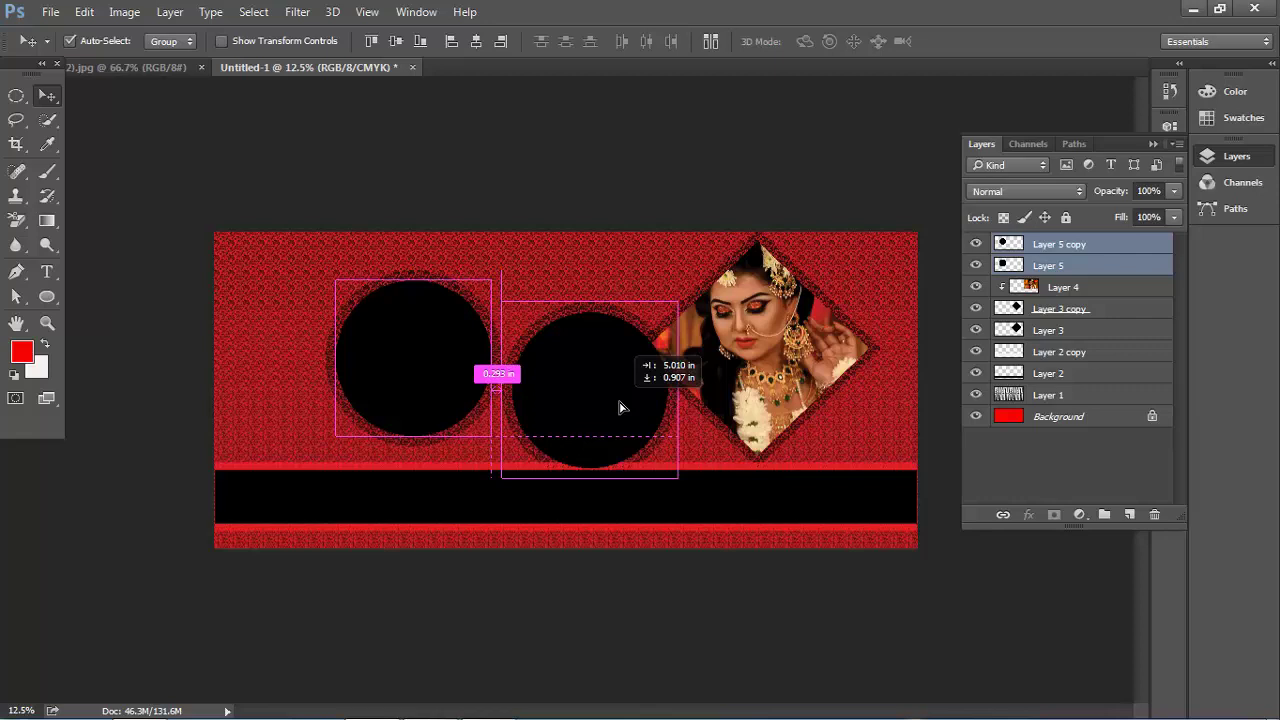
pyautogui.moveTo(620, 407); pyautogui.dragTo(621, 408)
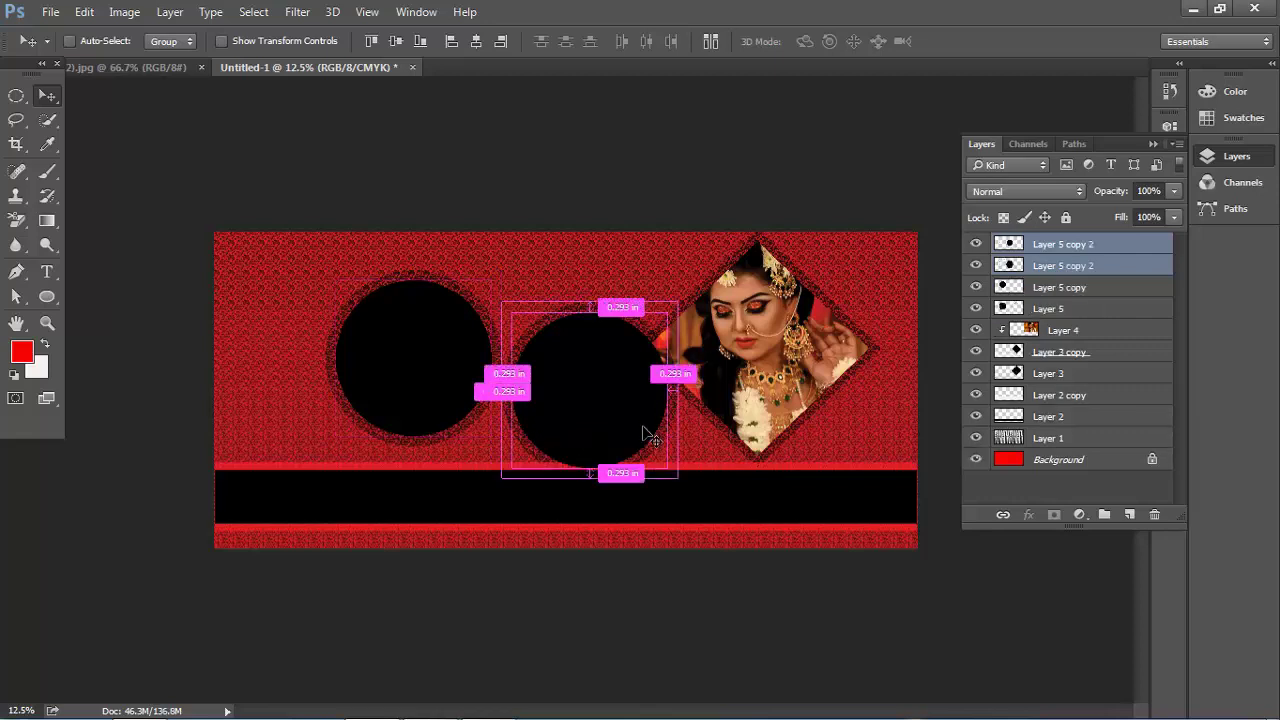
pyautogui.hotkey('ctrl', 't')
pyautogui.moveTo(678, 481); pyautogui.dragTo(644, 430)
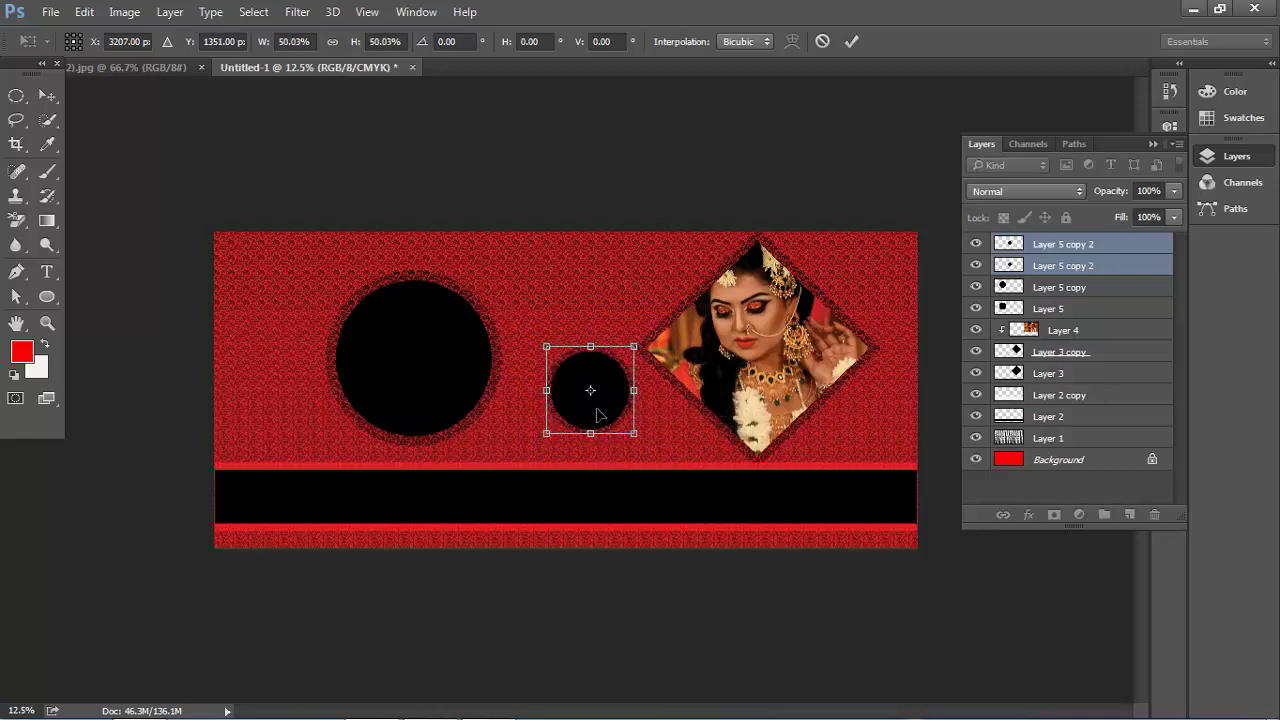
pyautogui.click(851, 41)
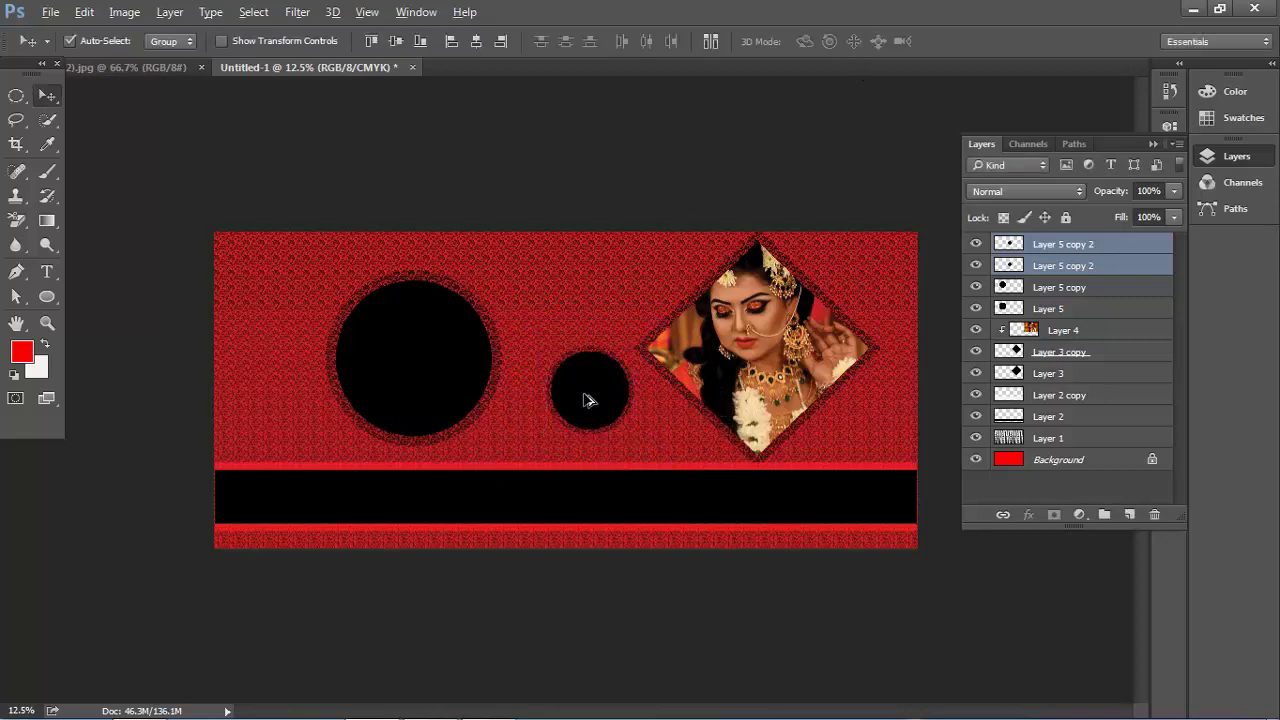
# Copy the small circle frame to the top-left corner and select Layer 5 copy and Layer 5
pyautogui.moveTo(590, 402); pyautogui.dragTo(266, 296)
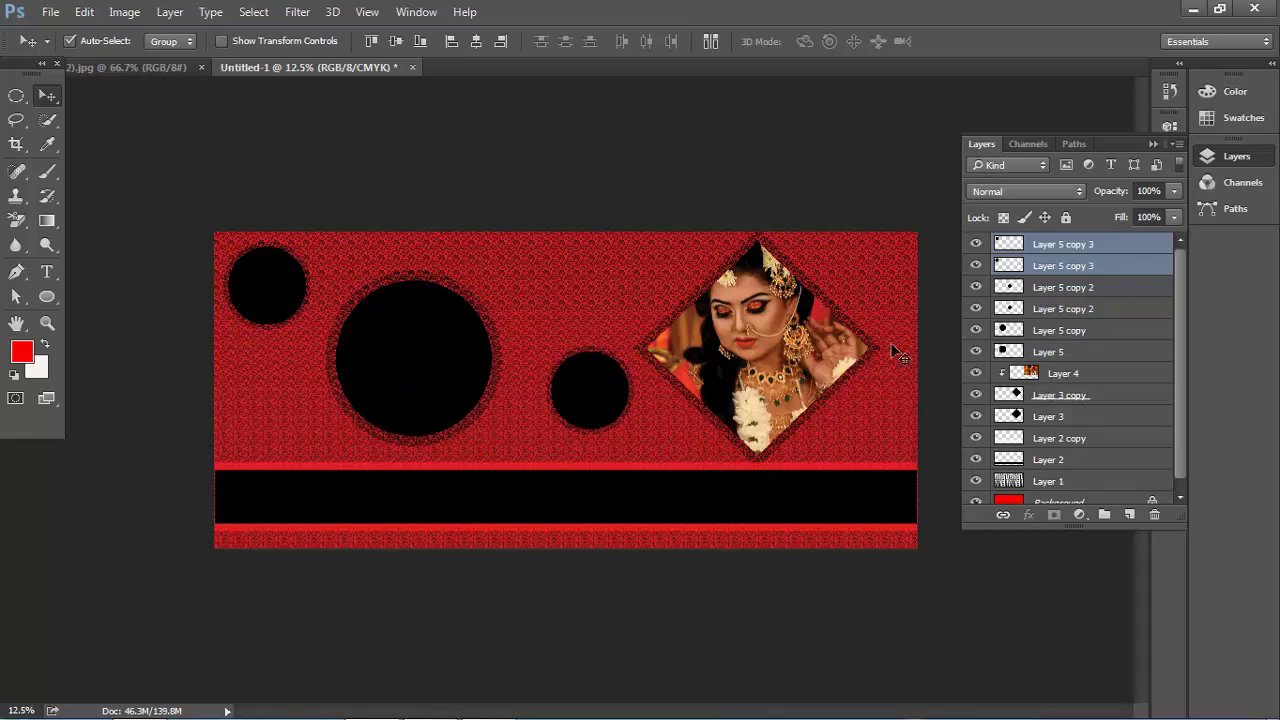
pyautogui.click(418, 356)
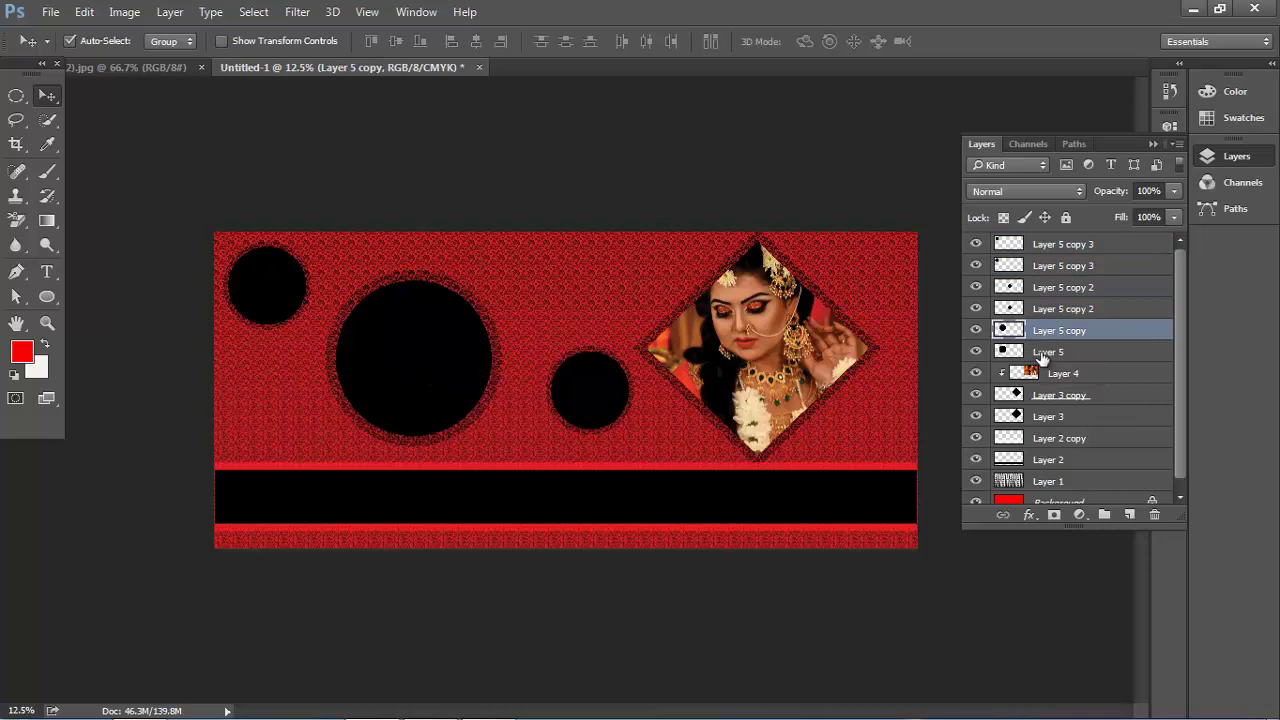
pyautogui.keyDown('shift'); pyautogui.click(1046, 354); pyautogui.keyUp('shift')
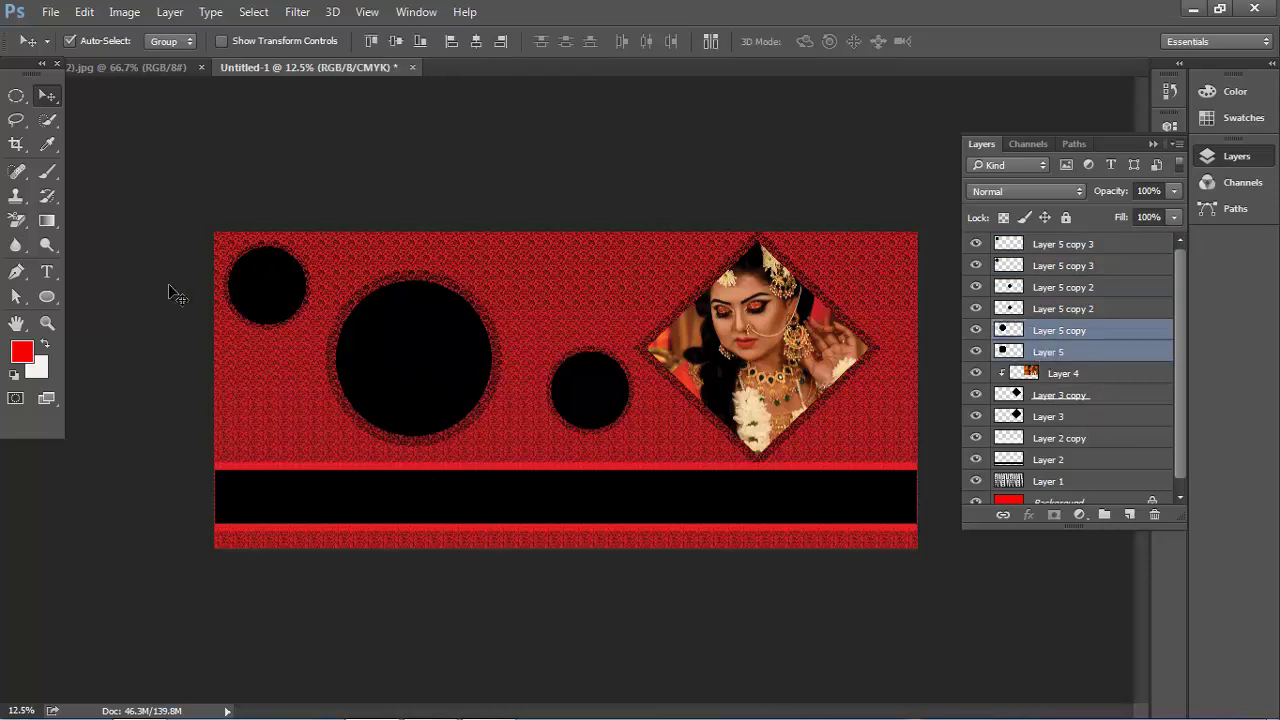
# Bring a bride photo onto the large circle, enlarge it and nudge it into place
pyautogui.click(170, 68)
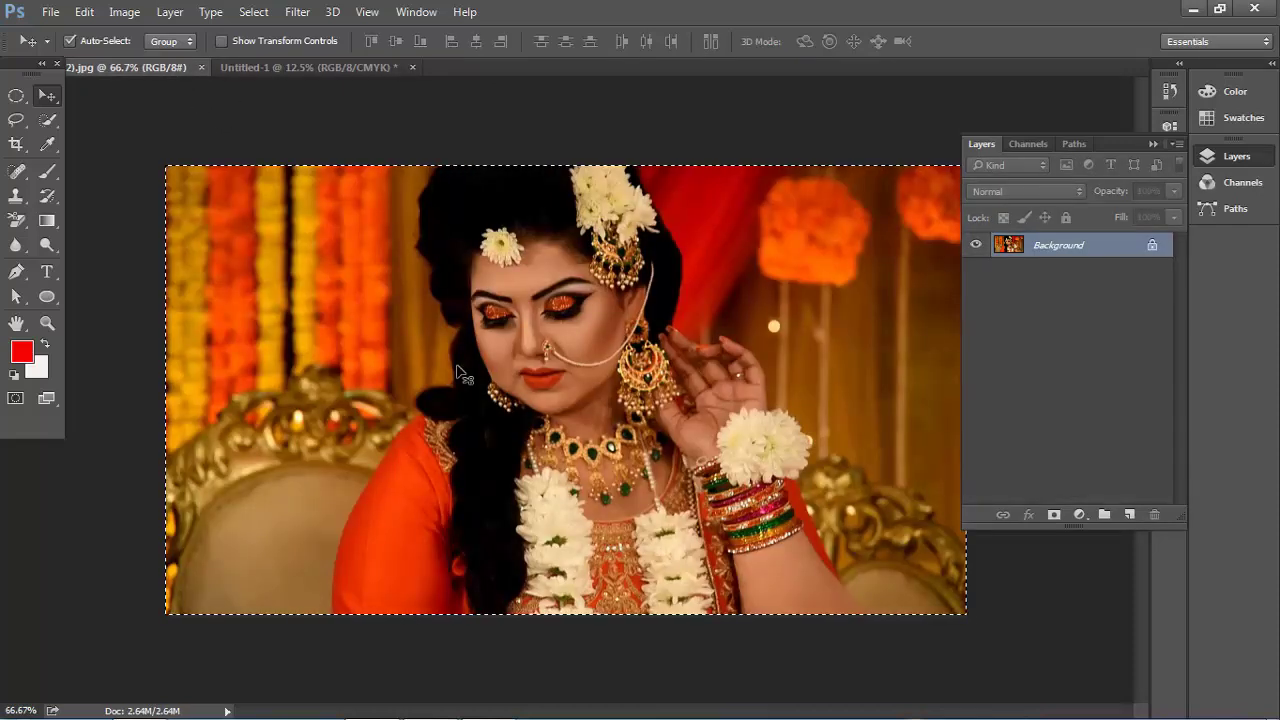
pyautogui.click(70, 41)
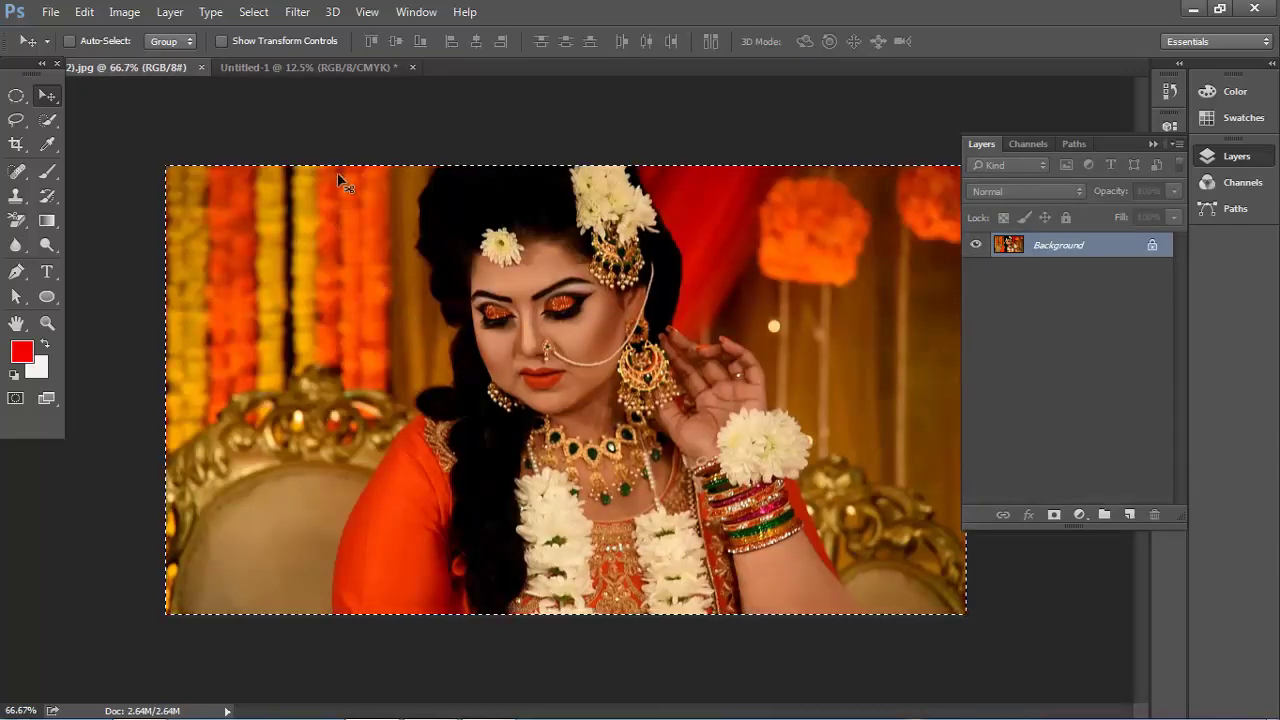
pyautogui.click(324, 67)
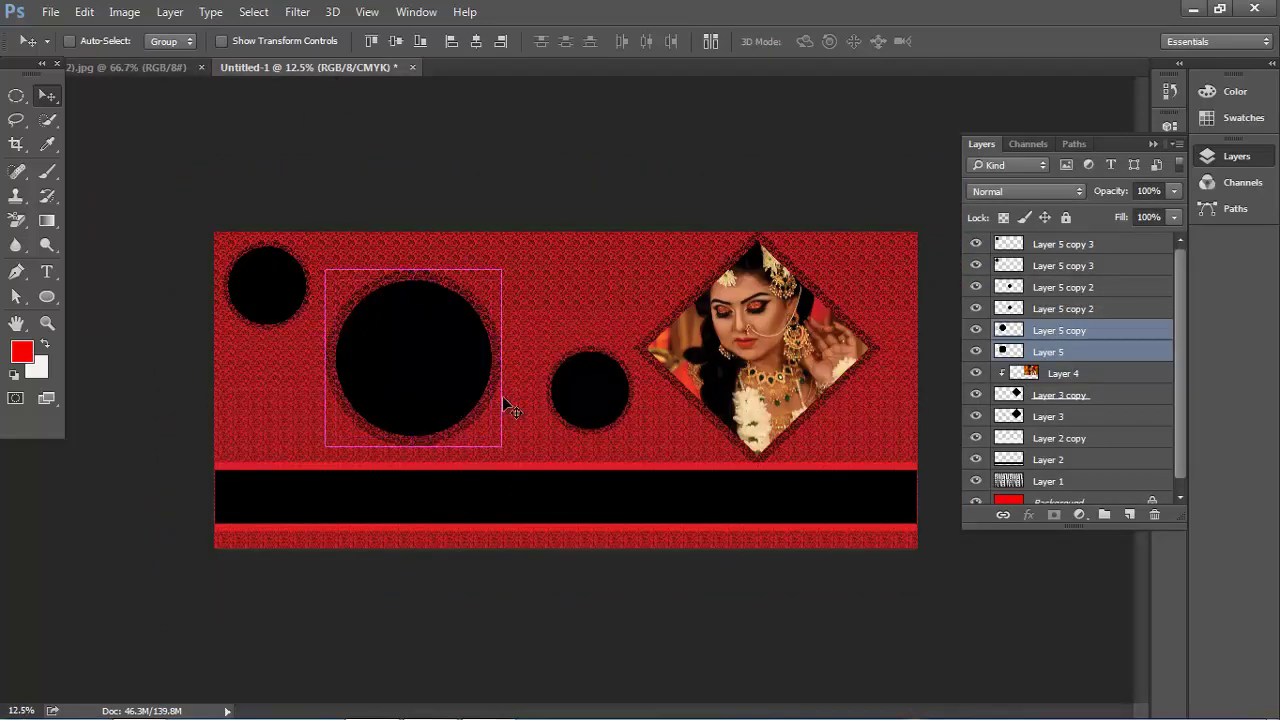
pyautogui.moveTo(503, 398)
pyautogui.mouseDown()
pyautogui.moveTo(517, 399)
pyautogui.moveTo(405, 386)
pyautogui.mouseUp()
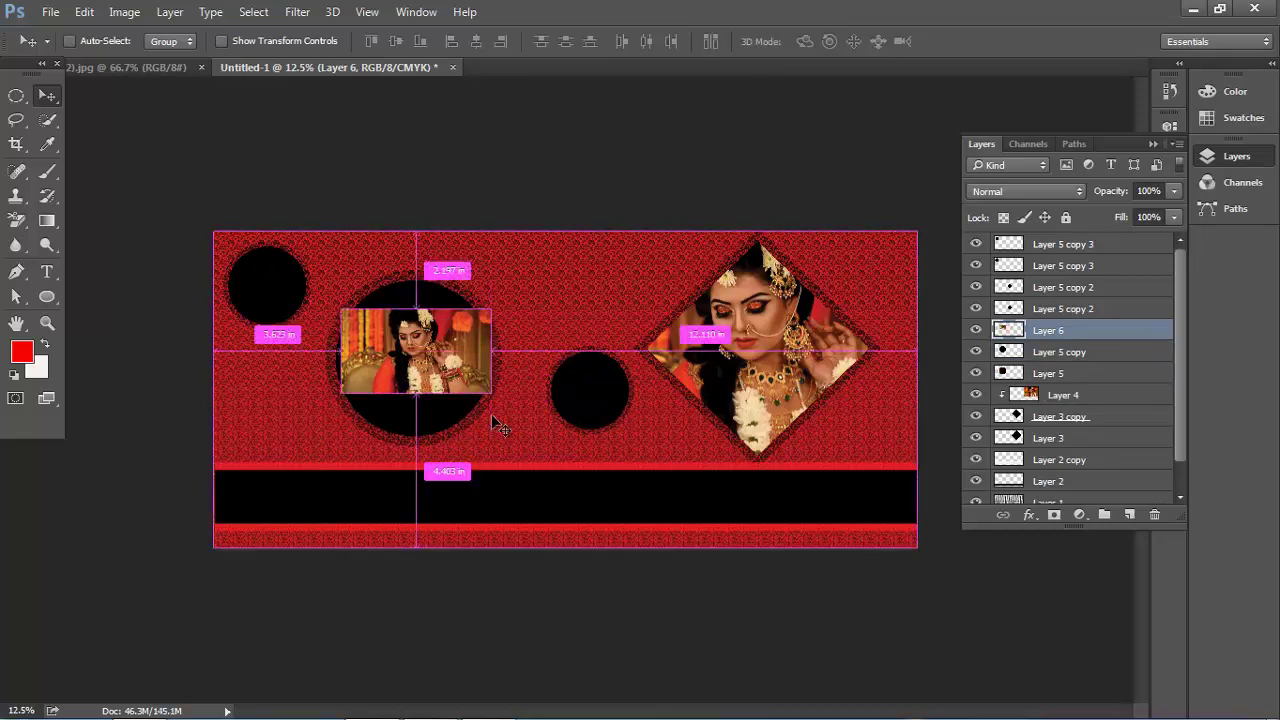
pyautogui.hotkey('ctrl', 't')
pyautogui.moveTo(490, 393); pyautogui.dragTo(586, 446)
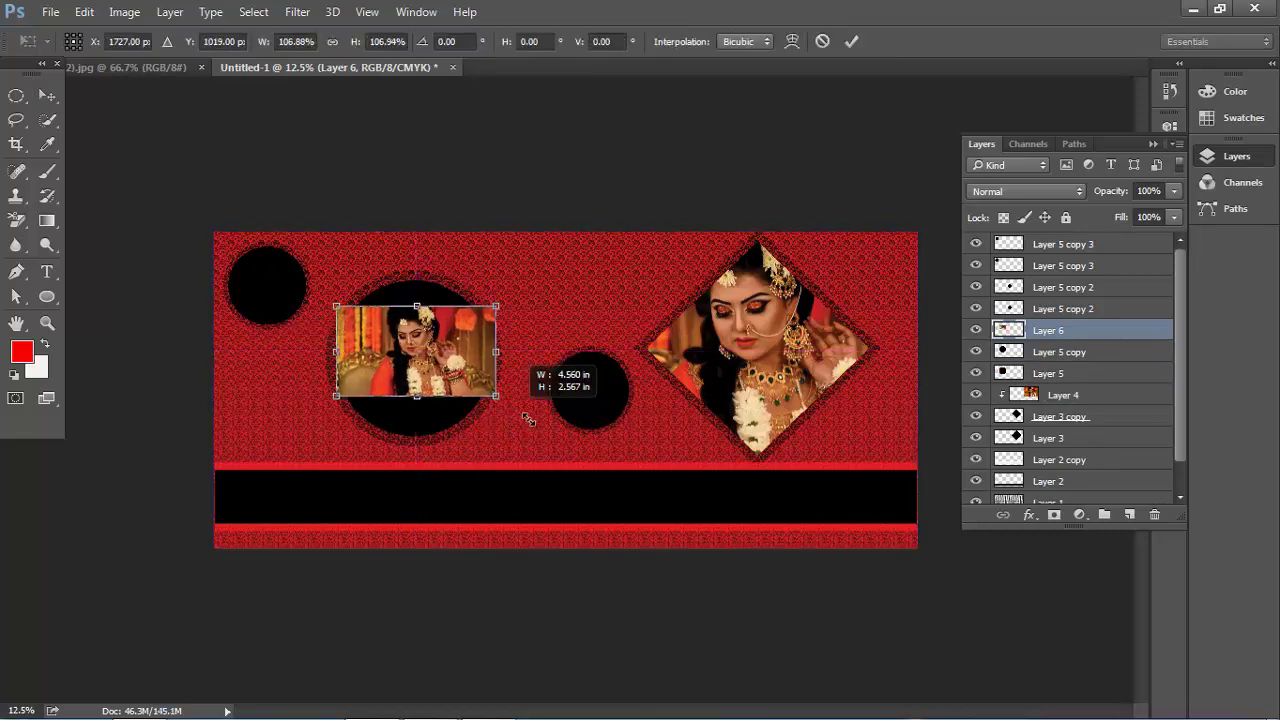
pyautogui.click(412, 362)
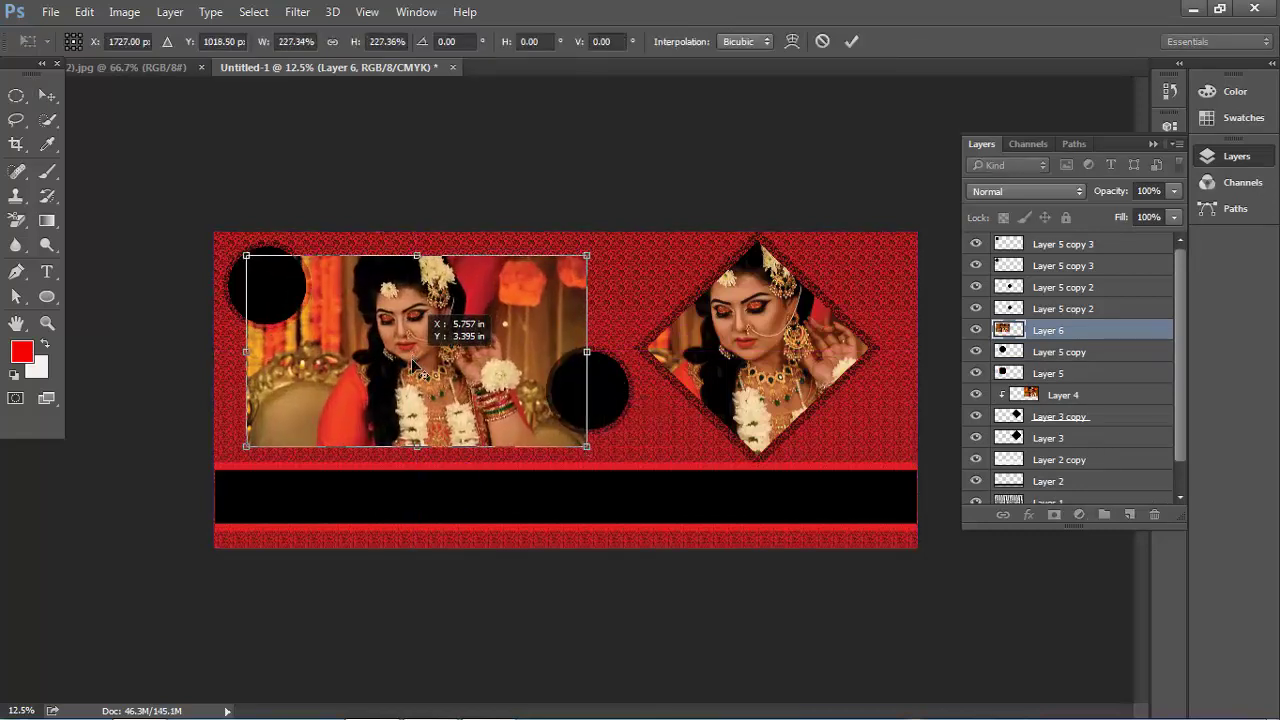
pyautogui.press('Down')
pyautogui.press('Down')
pyautogui.press('Down')
pyautogui.press('Down')
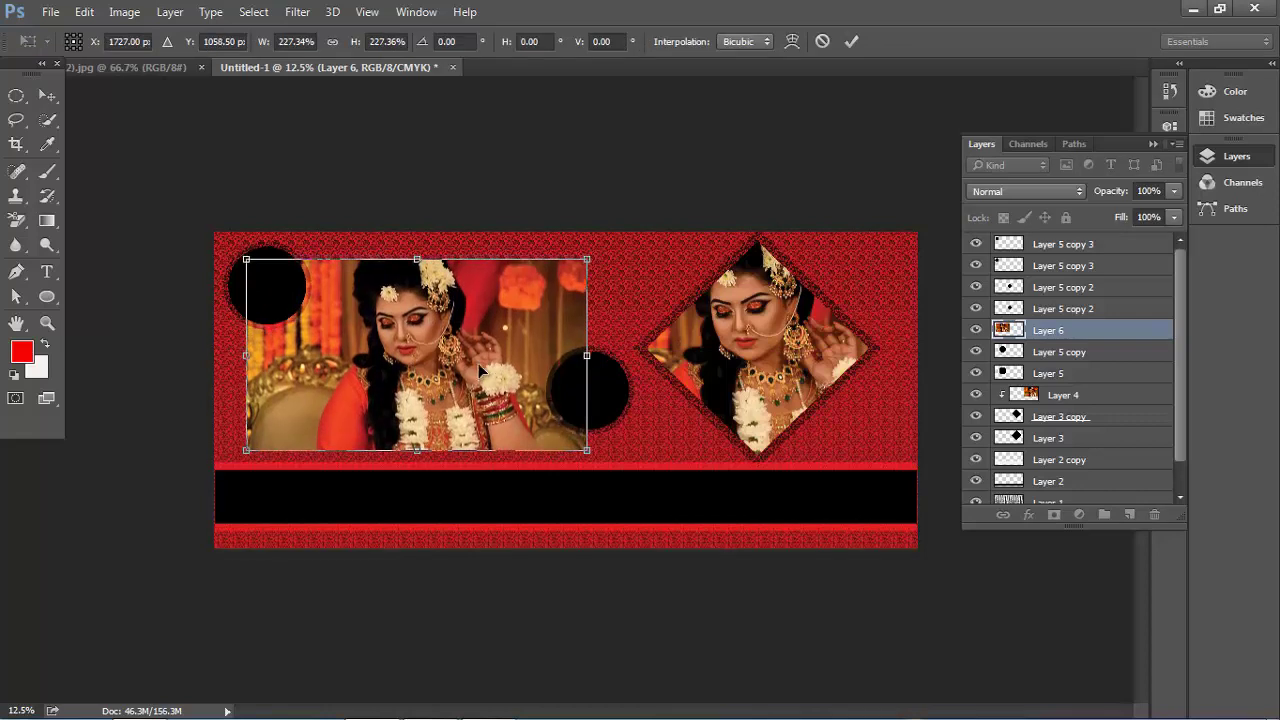
pyautogui.press('Down')
pyautogui.press('Down')
pyautogui.press('Down')
pyautogui.press('Down')
pyautogui.click(853, 43)
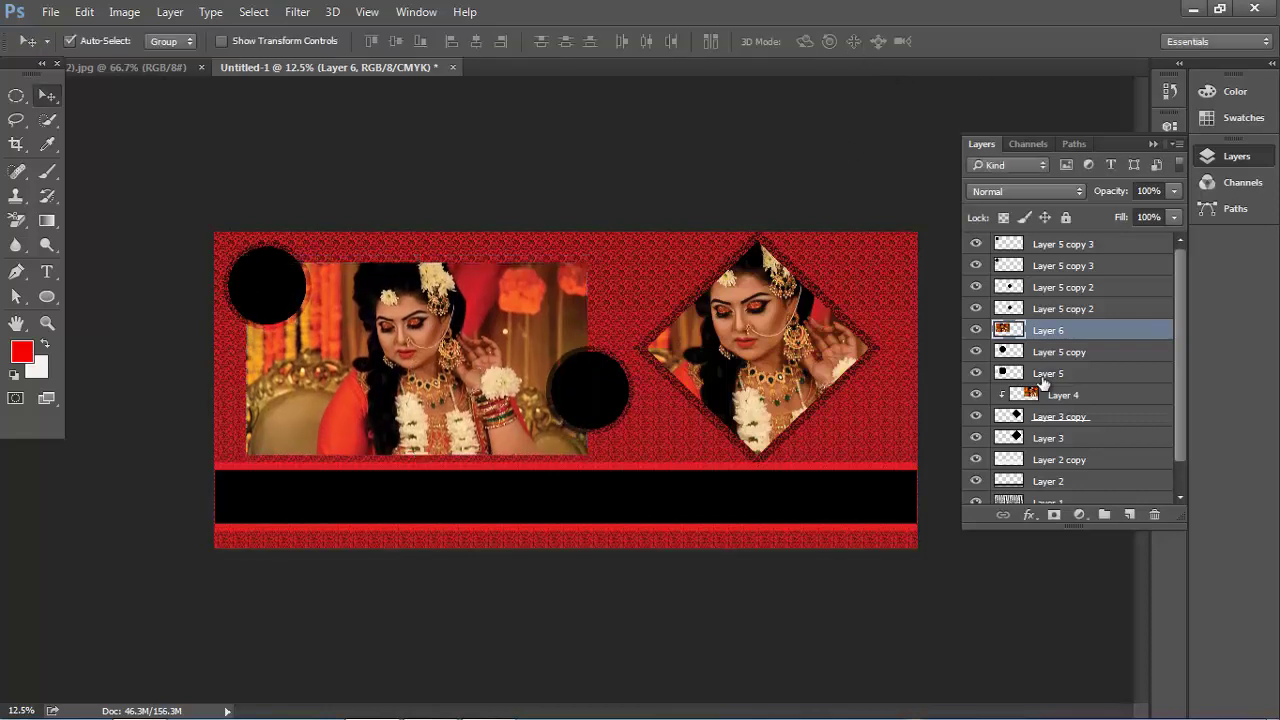
# Clip the photo into the large left circle, then select Layer 5 copy 2
pyautogui.click(1046, 376)
pyautogui.keyDown('shift'); pyautogui.click(1040, 352); pyautogui.keyUp('shift')
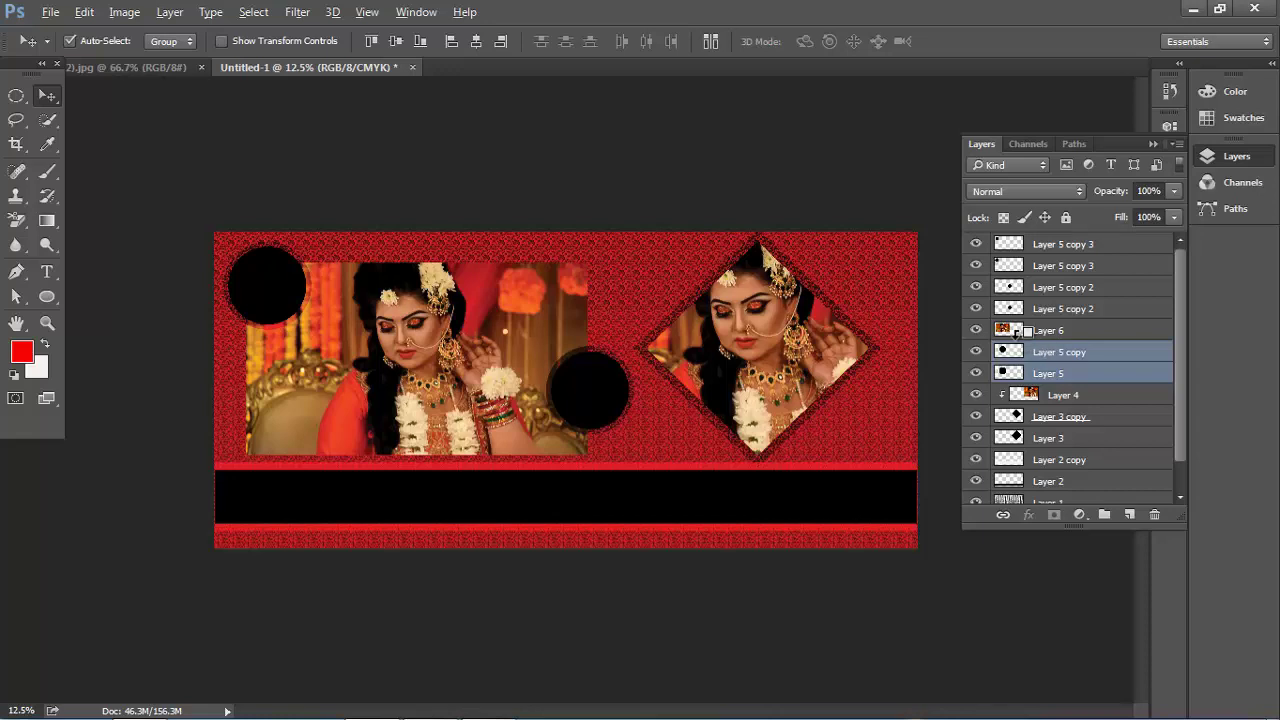
pyautogui.keyDown('alt'); pyautogui.click(1016, 333); pyautogui.keyUp('alt')
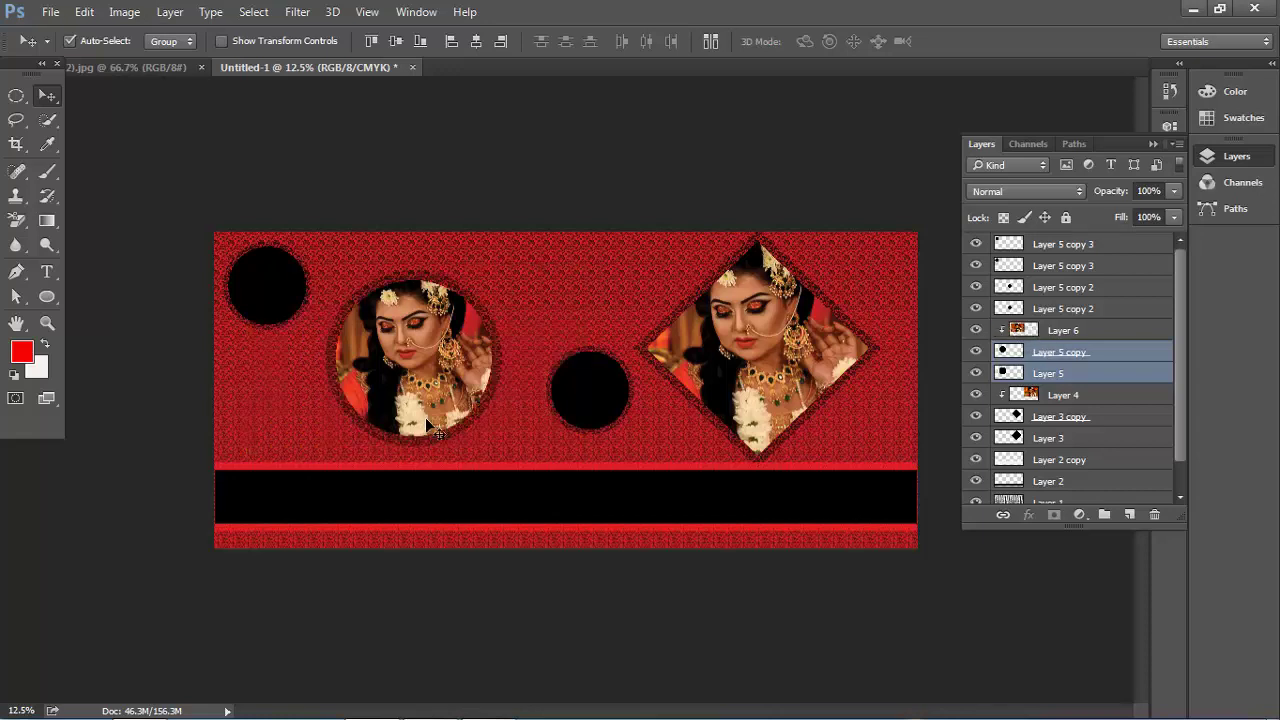
pyautogui.click(597, 395)
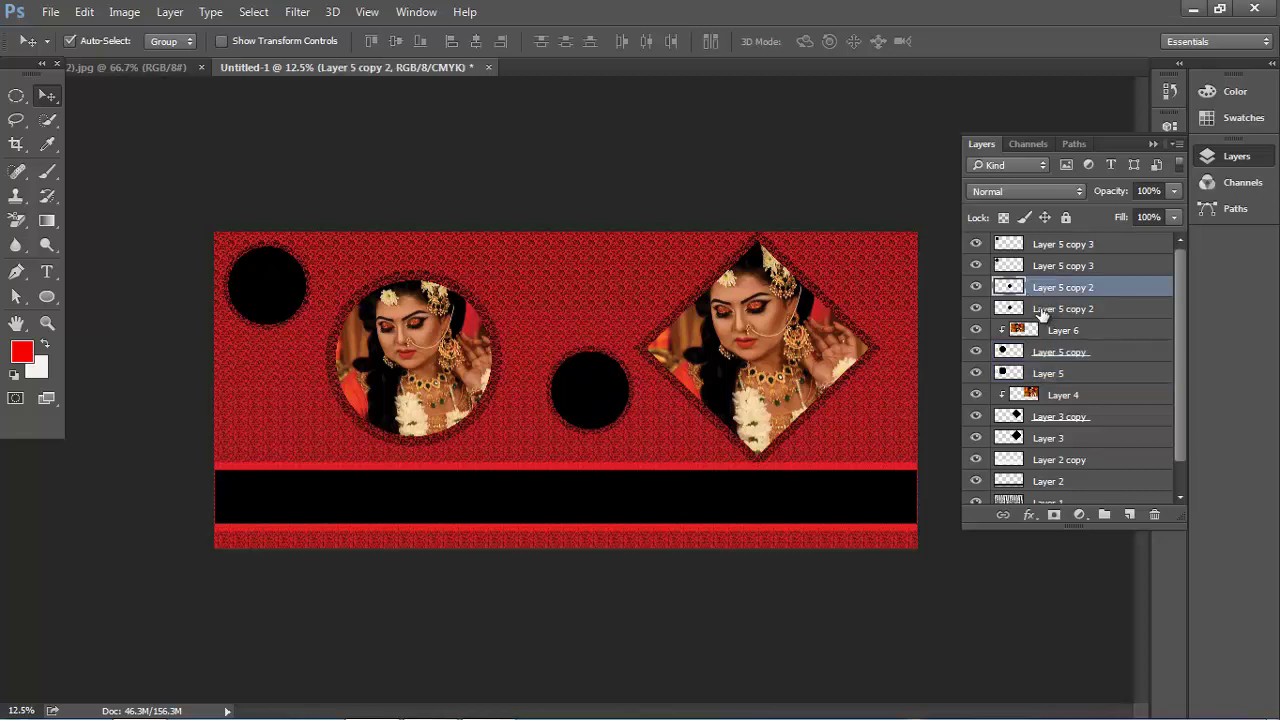
# Paste a bride photo as Layer 7 and clip it into the middle circle
pyautogui.keyDown('ctrl'); pyautogui.click(1041, 309); pyautogui.keyUp('ctrl')
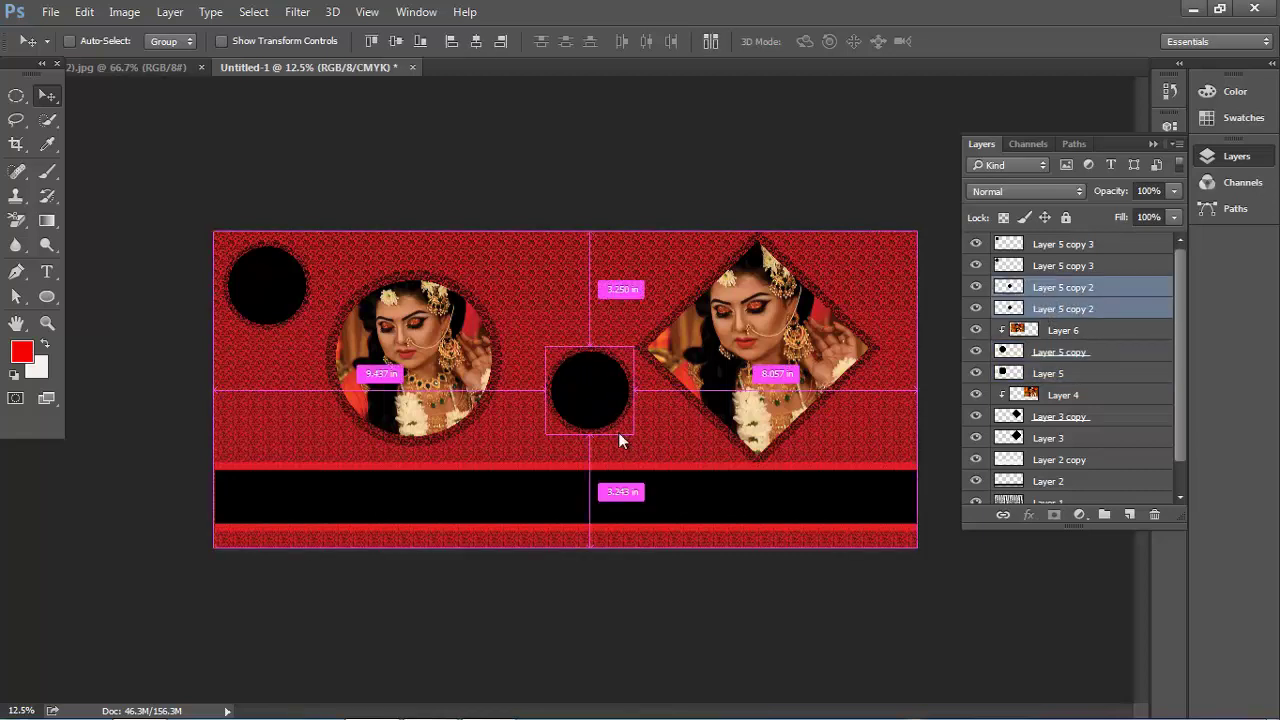
pyautogui.hotkey('ctrl', 'v')
pyautogui.moveTo(597, 386); pyautogui.dragTo(617, 388)
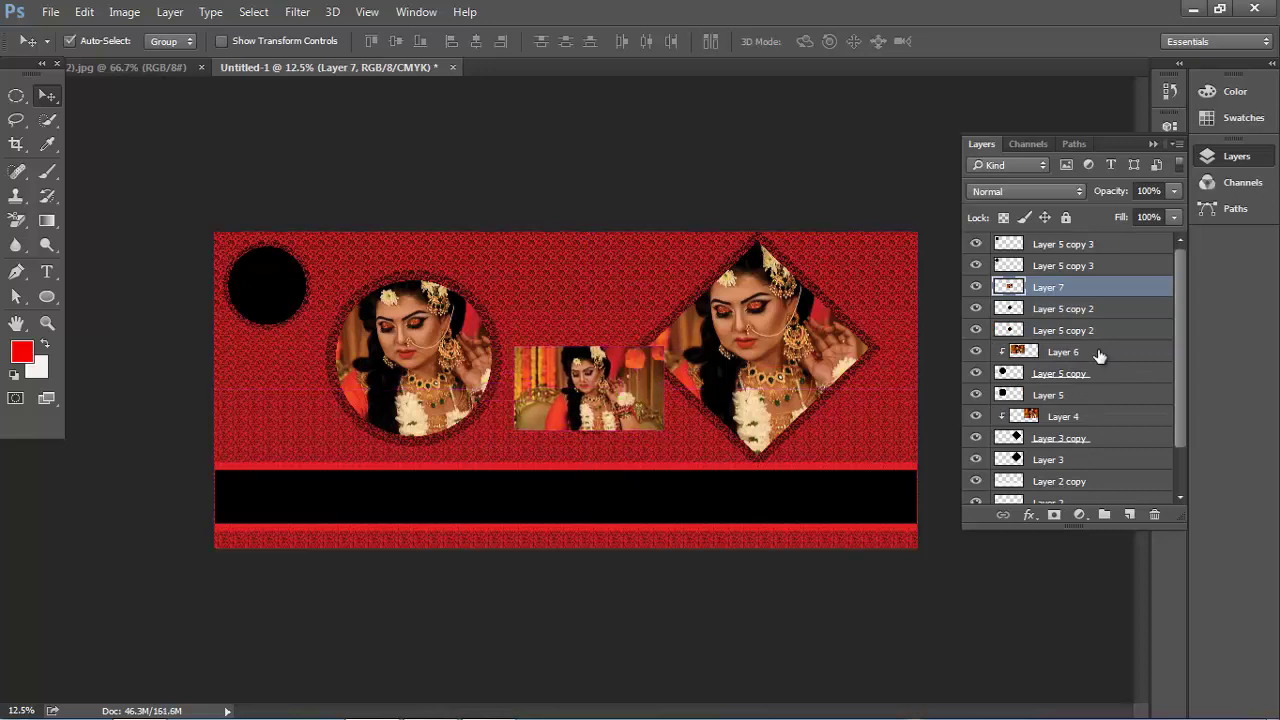
pyautogui.click(1047, 328)
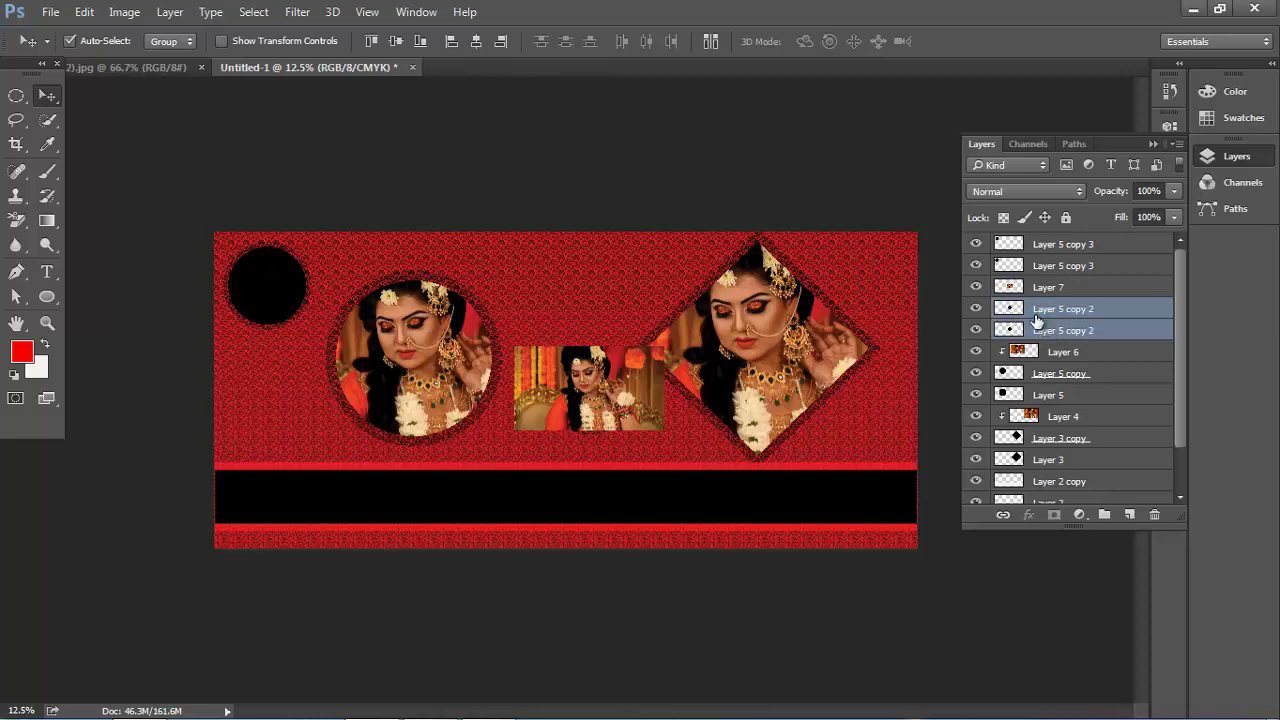
pyautogui.moveTo(1036, 318); pyautogui.dragTo(1030, 290)
pyautogui.keyDown('alt'); pyautogui.click(1012, 298); pyautogui.keyUp('alt')
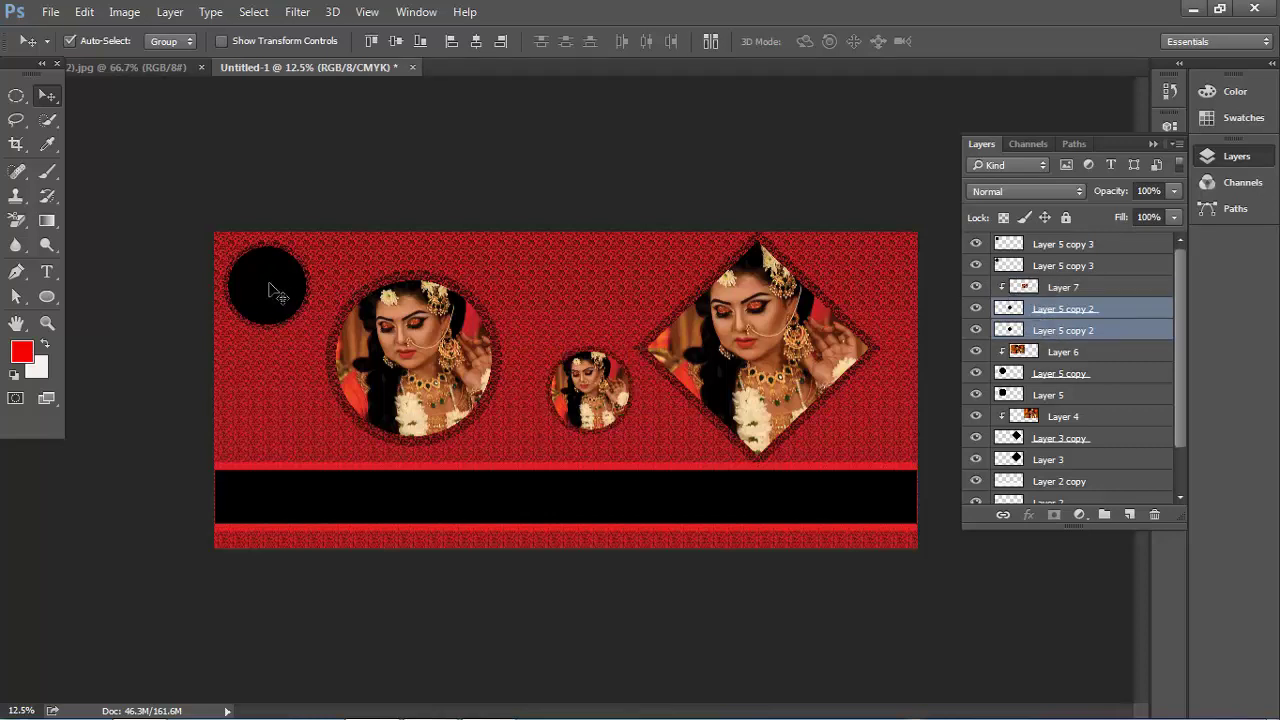
# Paste a bride photo as Layer 8 and clip it into the top-left circle
pyautogui.click(276, 293)
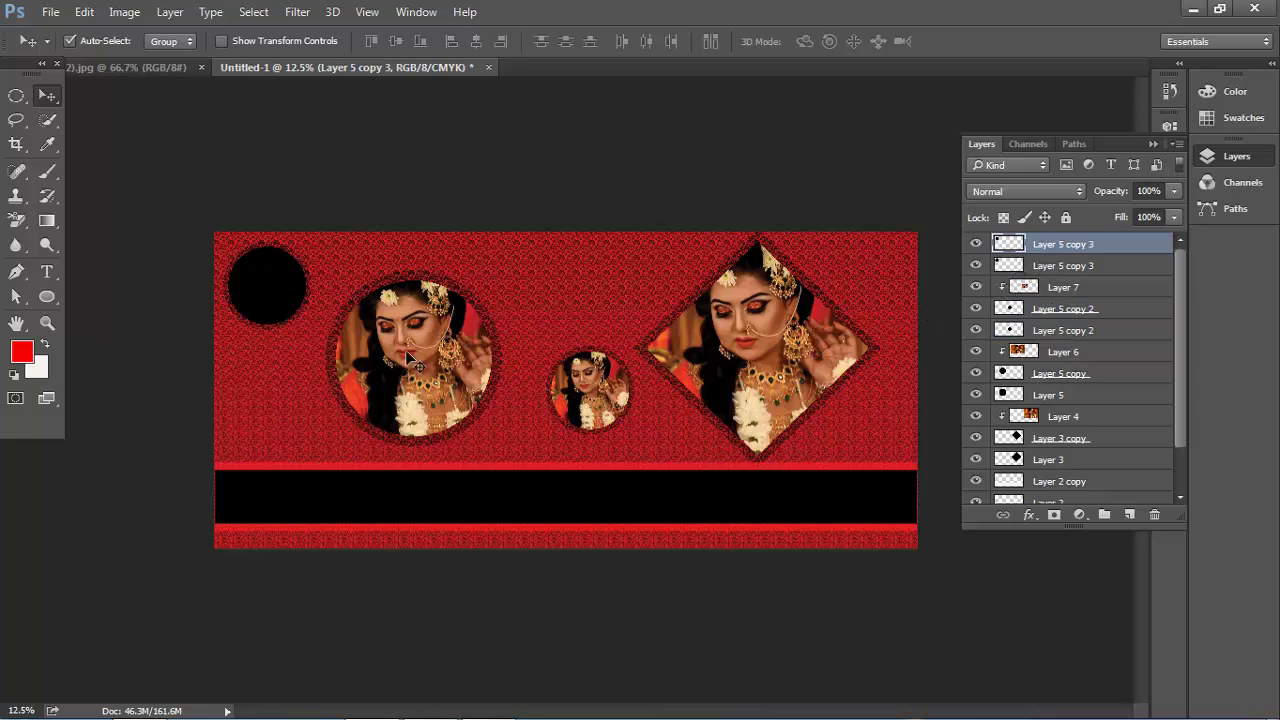
pyautogui.hotkey('ctrl', 'v')
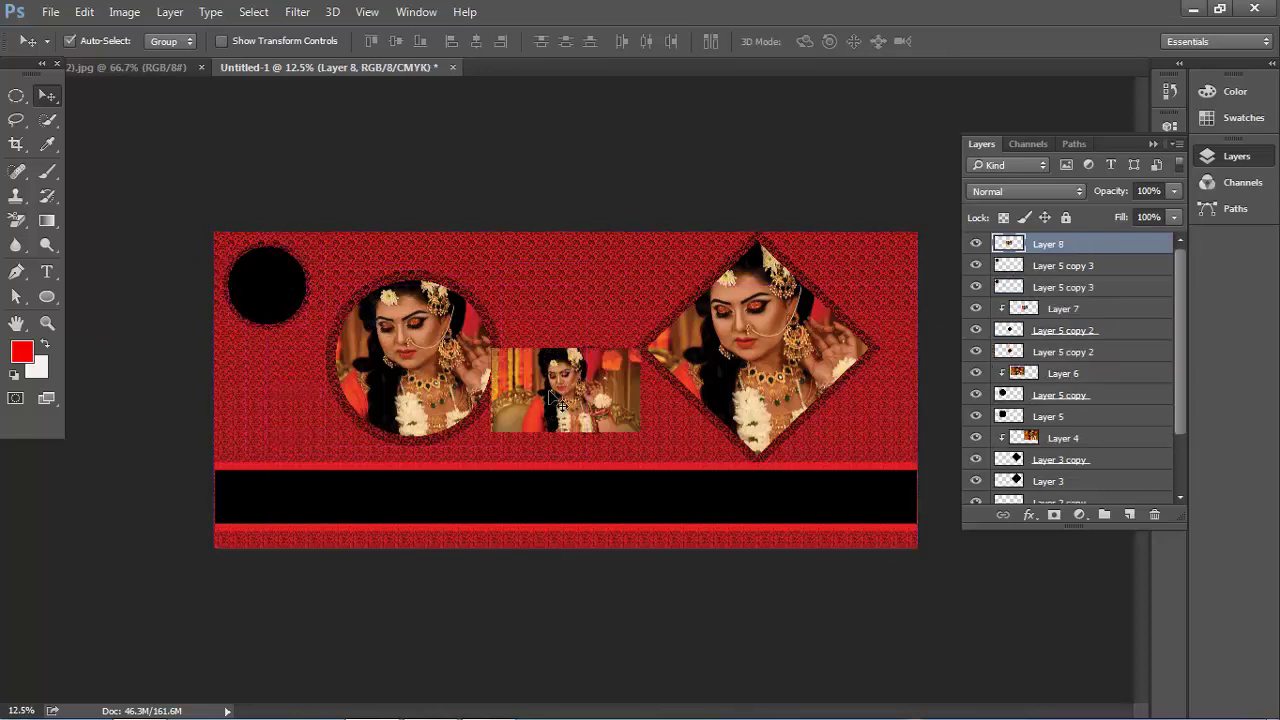
pyautogui.moveTo(517, 391); pyautogui.dragTo(249, 290)
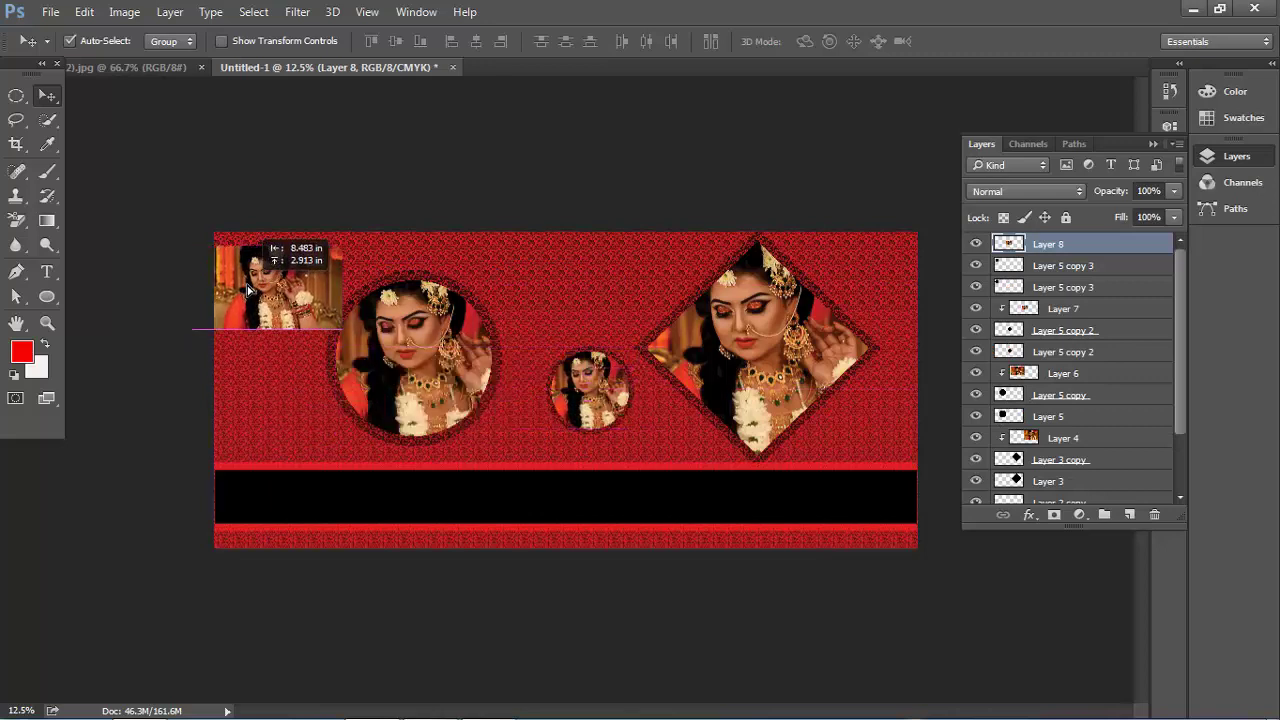
pyautogui.click(1040, 267)
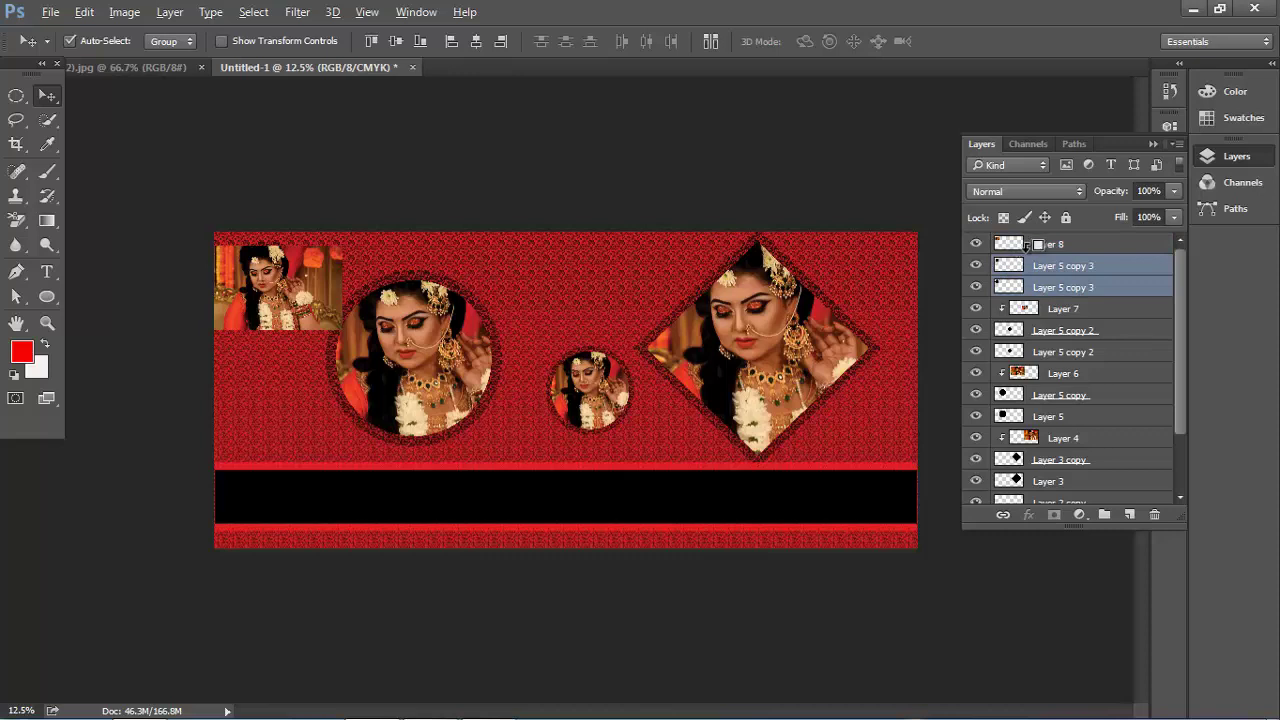
pyautogui.keyDown('alt'); pyautogui.click(1030, 254); pyautogui.keyUp('alt')
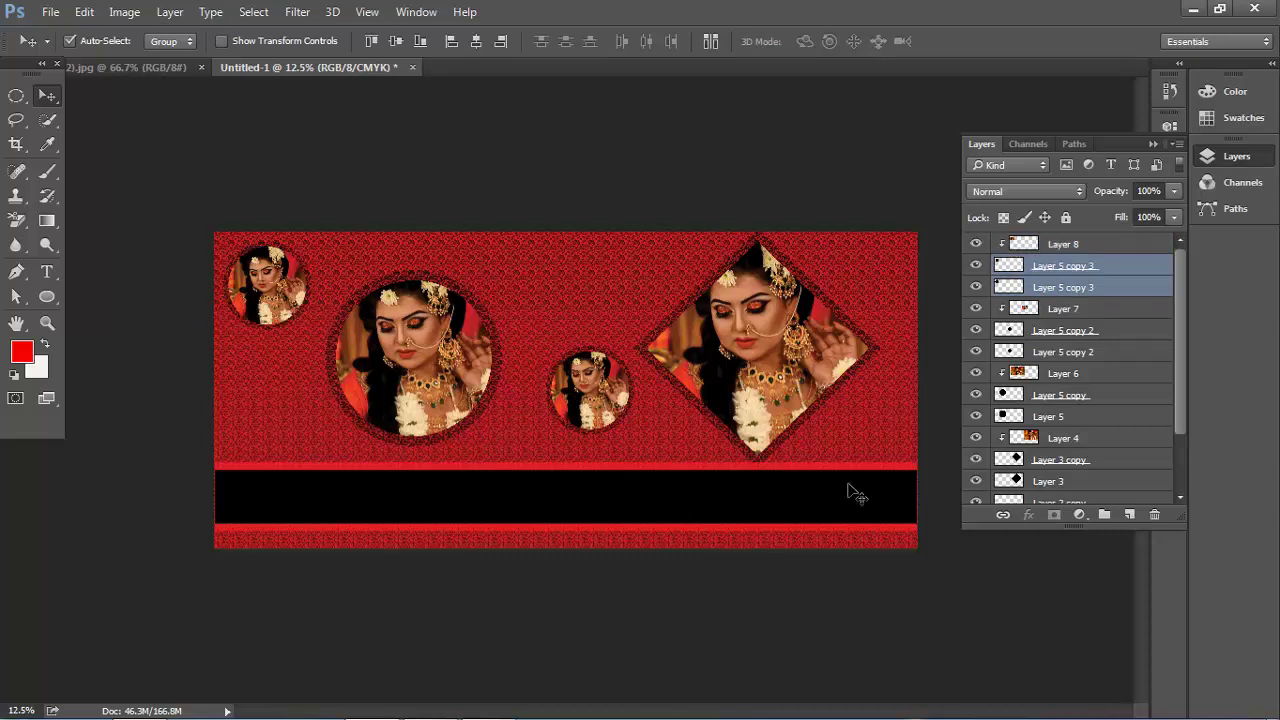
pyautogui.click(520, 497)
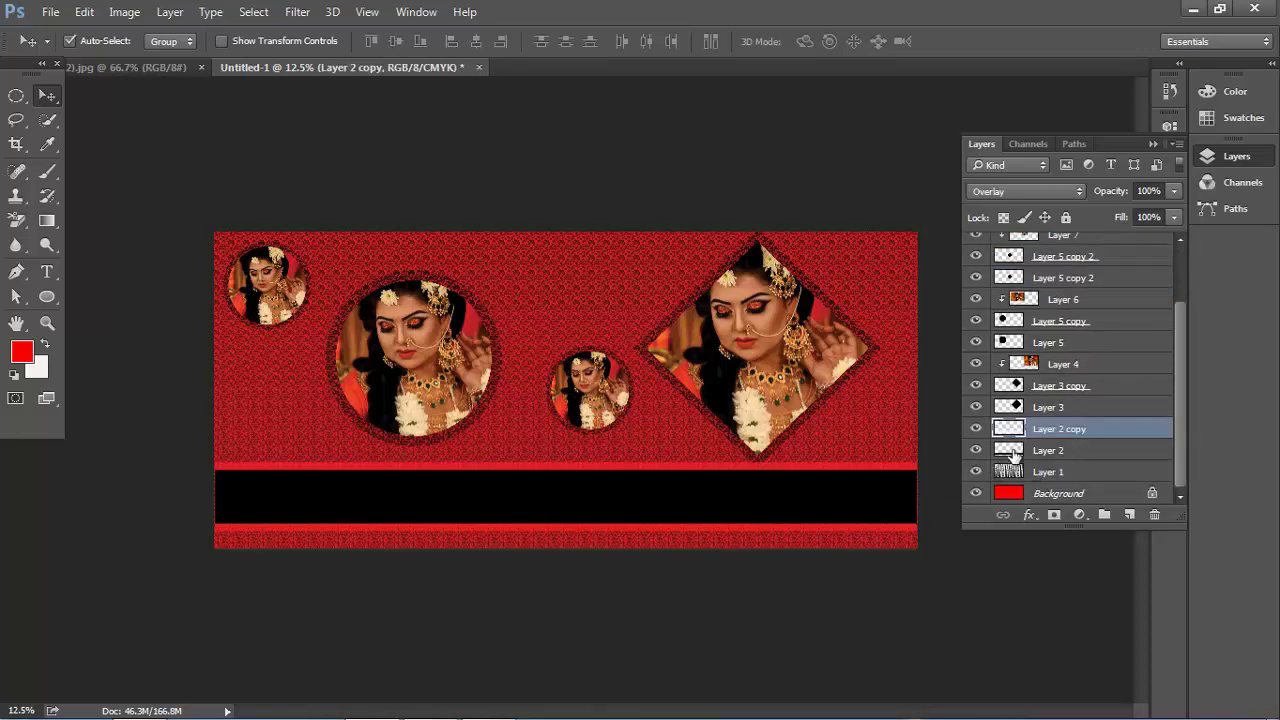
# With Layer 2 copy selected, set the text colour to light pink
pyautogui.click(1013, 451)
pyautogui.click(490, 502)
pyautogui.press('t')
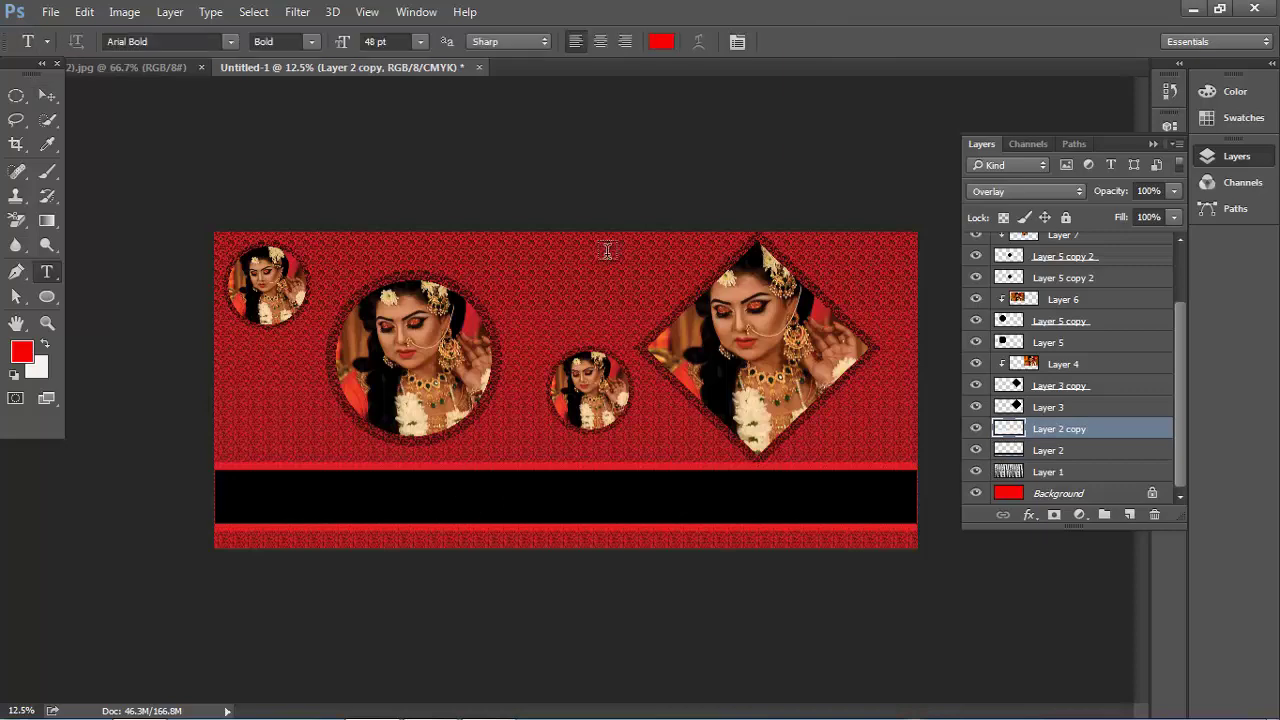
pyautogui.click(662, 42)
pyautogui.click(731, 200)
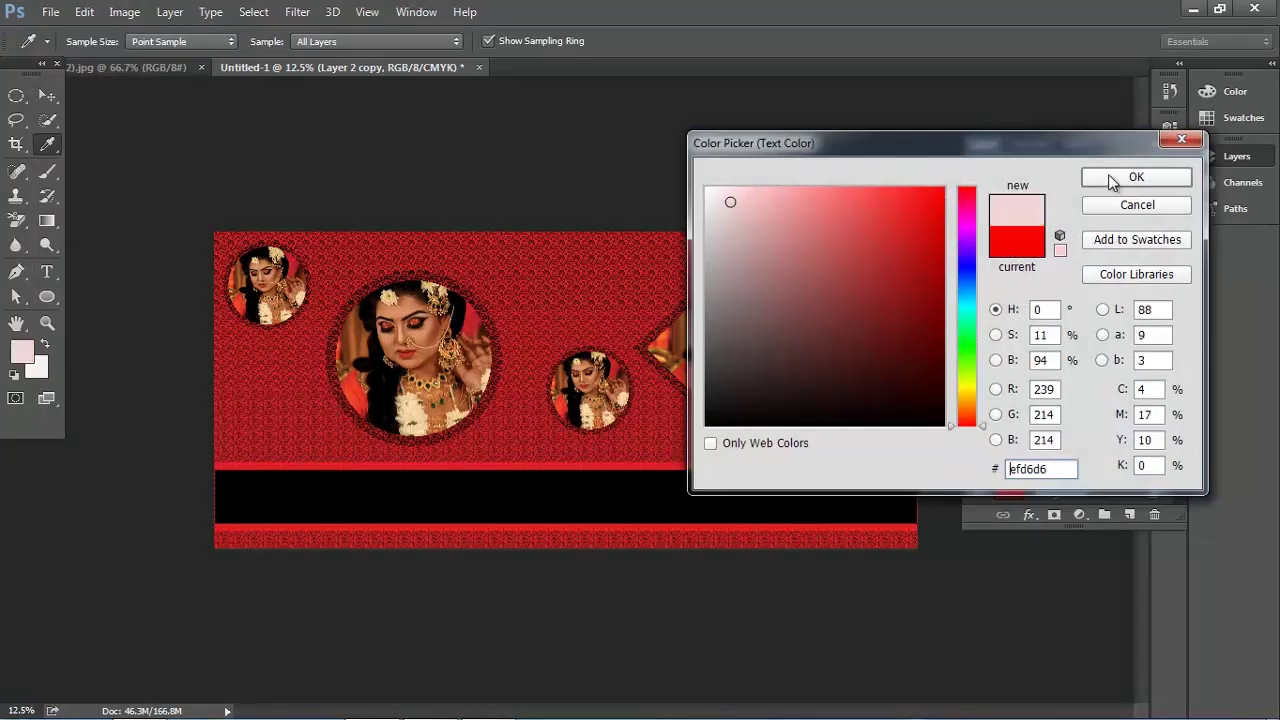
pyautogui.press('Return')
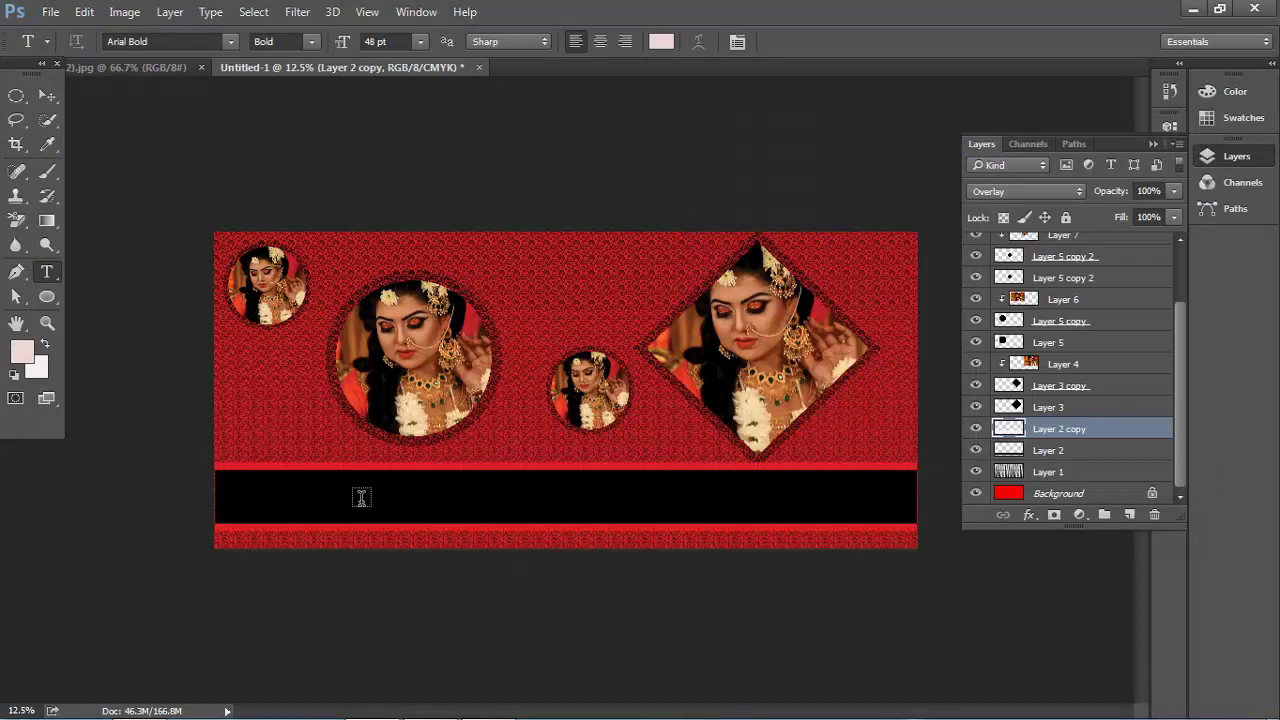
# Type VIEW SHOOT on the black stripe and stretch it horizontally to about 230%
pyautogui.click(361, 497)
pyautogui.write('VIE')
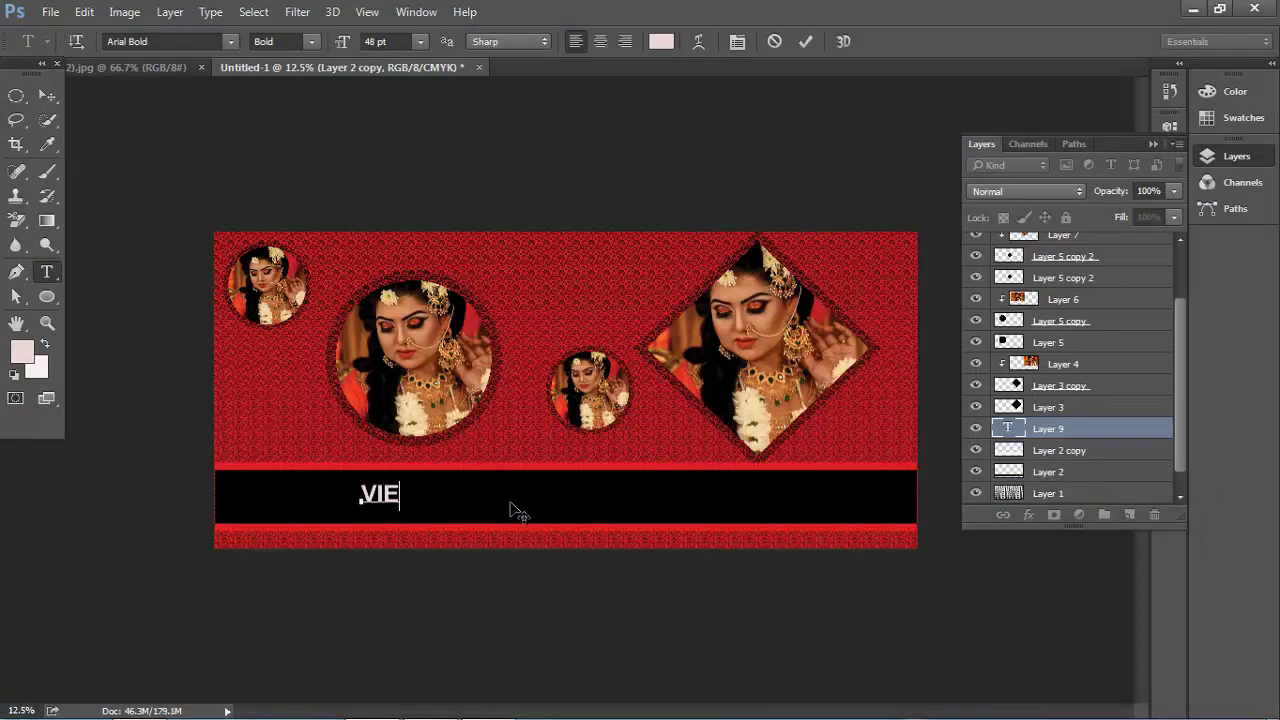
pyautogui.write('W')
pyautogui.write(' SHOOT')
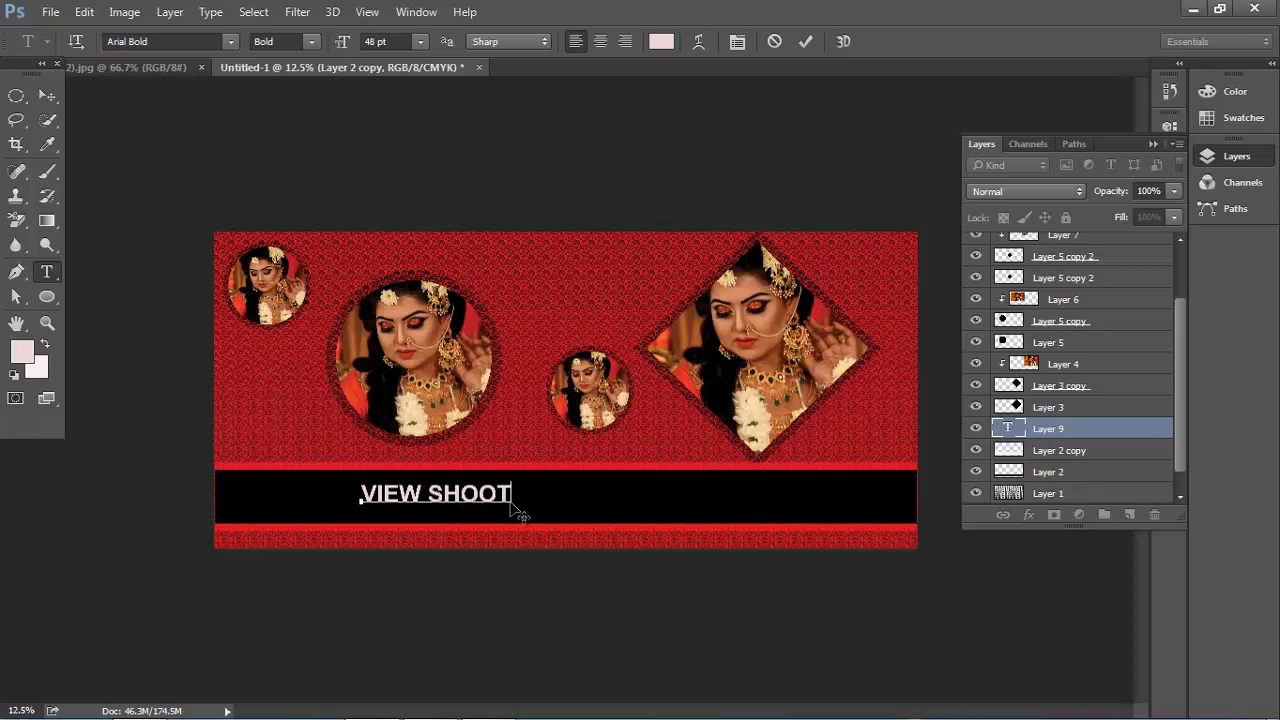
pyautogui.hotkey('ctrl', 'Return')
pyautogui.hotkey('ctrl', 't')
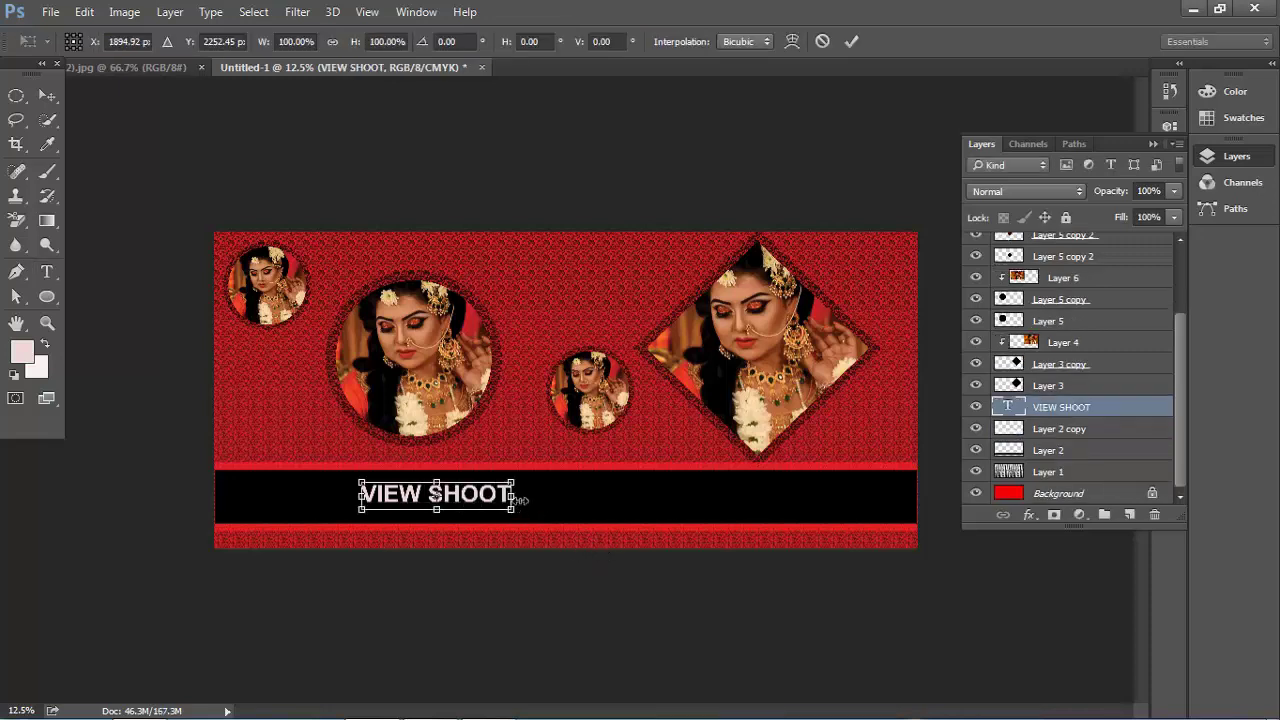
pyautogui.moveTo(515, 496); pyautogui.dragTo(746, 500)
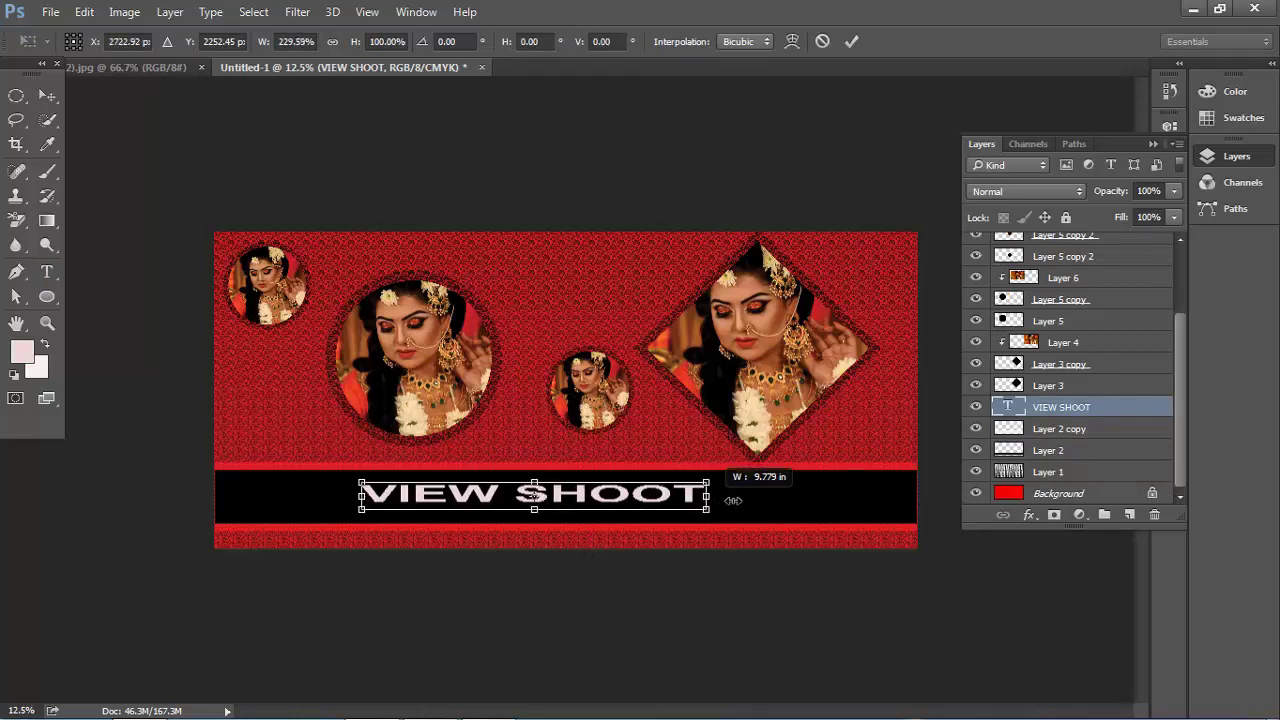
pyautogui.press('Return')
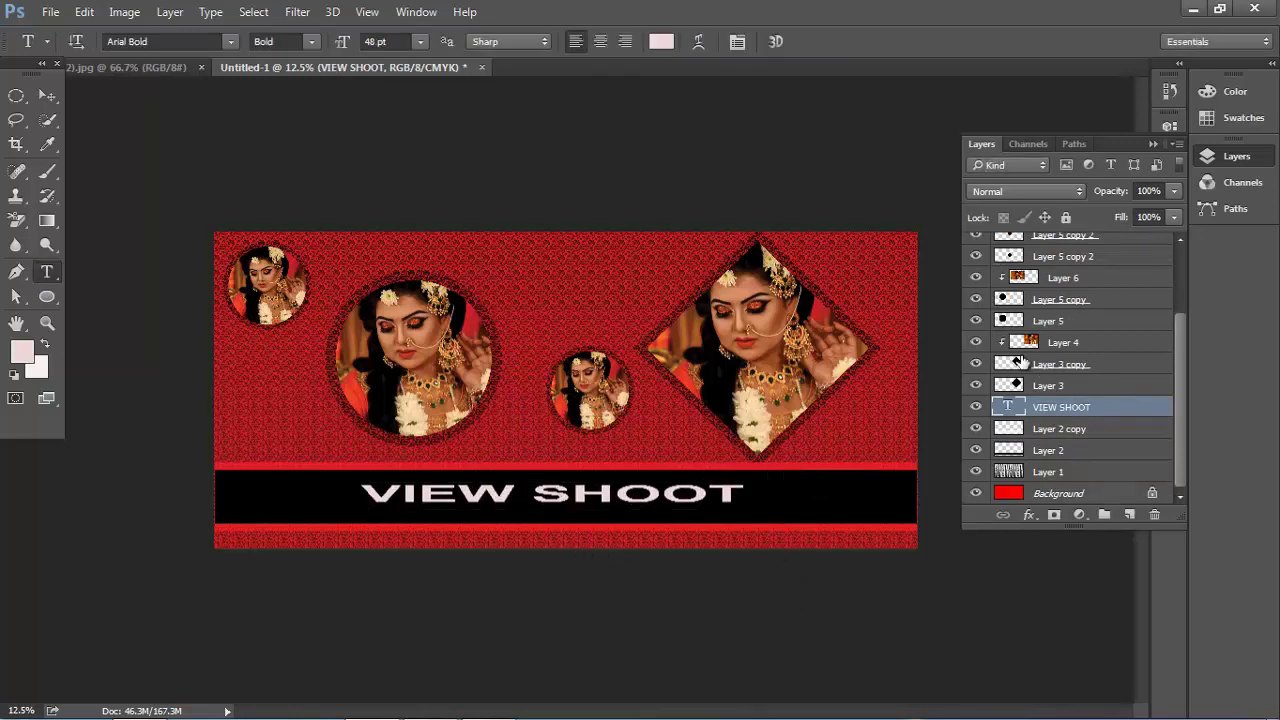